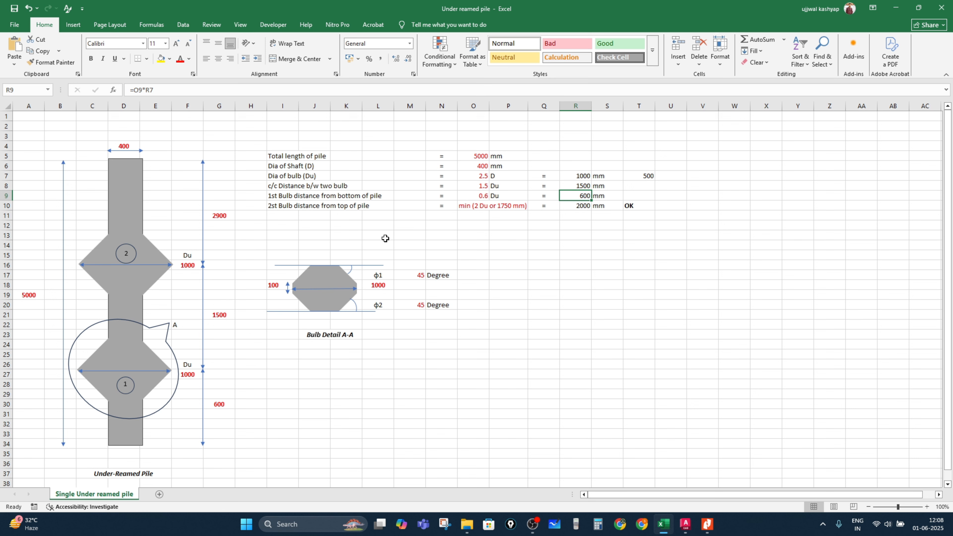
Step: Review the under-reamed pile section in the IS 2911 reference PDF, then return to the AutoCAD drawing
{"action": "left_click", "coordinate": [714, 530]}
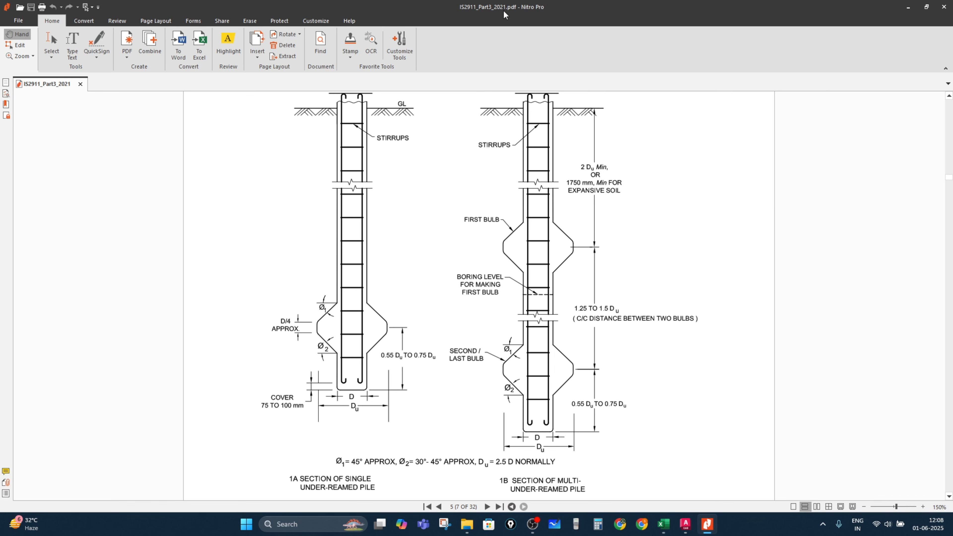
{"action": "key", "text": "alt+Tab"}
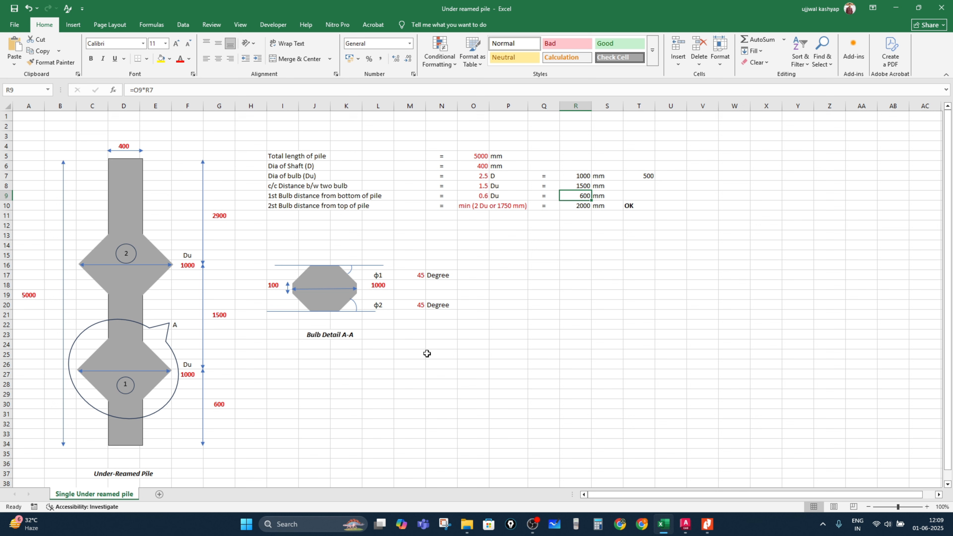
{"action": "left_click", "coordinate": [691, 532]}
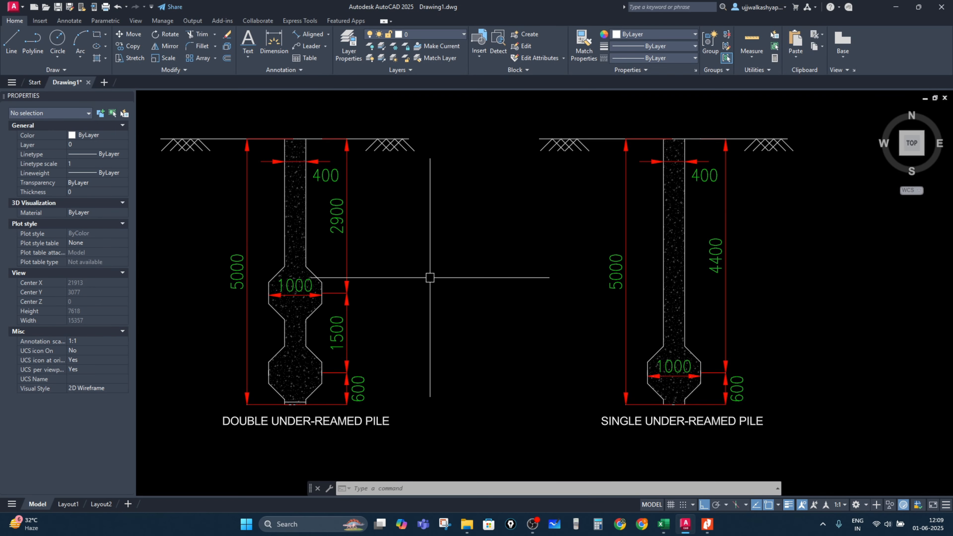
Step: Draw a 5000 mm vertical line to the right of the existing pile drawings
{"action": "scroll", "coordinate": [522, 315], "scroll_direction": "down", "scroll_amount": 4}
{"action": "mouse_move", "coordinate": [683, 377]}
{"action": "middle_mouse_down"}
{"action": "mouse_move", "coordinate": [579, 332]}
{"action": "mouse_move", "coordinate": [454, 350]}
{"action": "mouse_move", "coordinate": [473, 291]}
{"action": "middle_mouse_up"}
{"action": "middle_click_drag", "start_coordinate": [561, 282], "coordinate": [375, 376]}
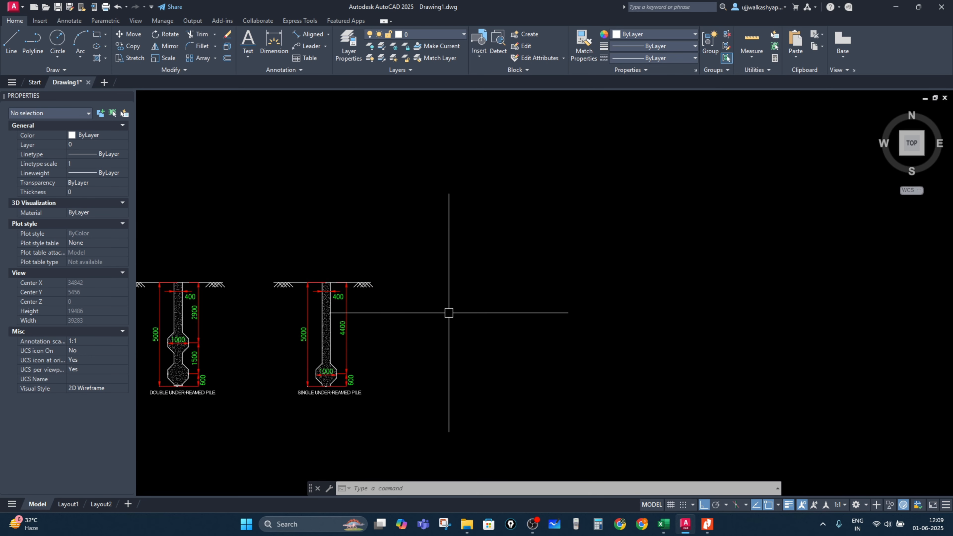
{"action": "key", "text": "Return"}
{"action": "left_click", "coordinate": [549, 248]}
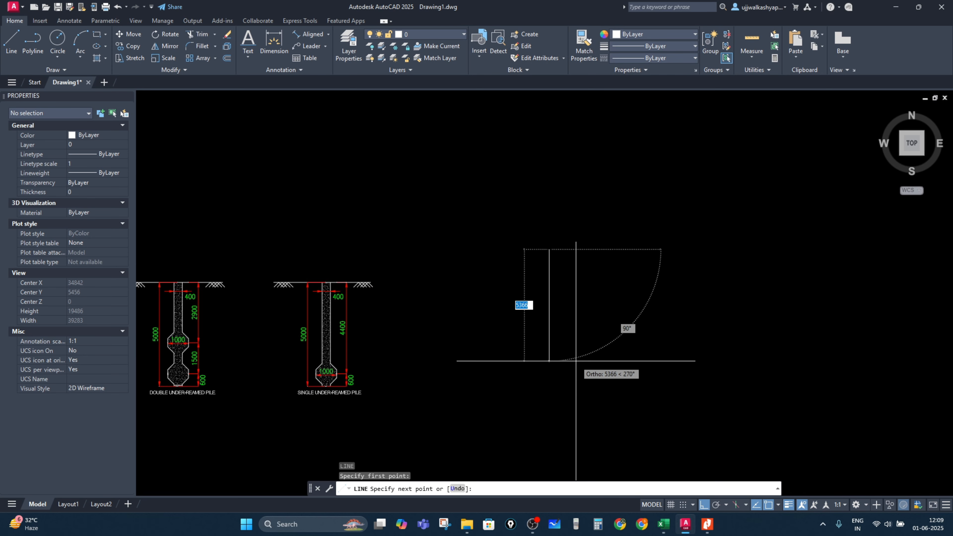
{"action": "key", "text": "Return"}
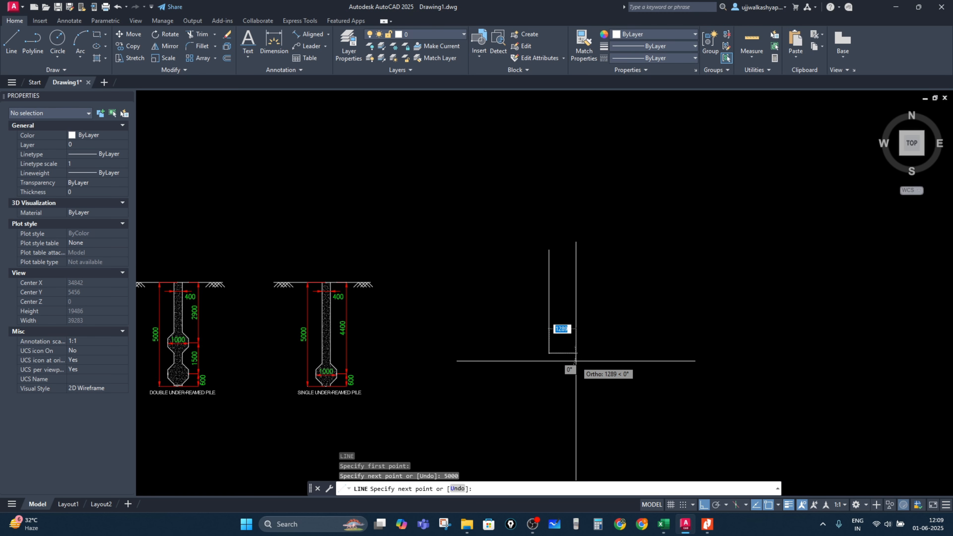
{"action": "key", "text": "Escape"}
Step: Check the pile dimensions listed in the Excel design sheet
{"action": "scroll", "coordinate": [566, 341], "scroll_direction": "up", "scroll_amount": 2}
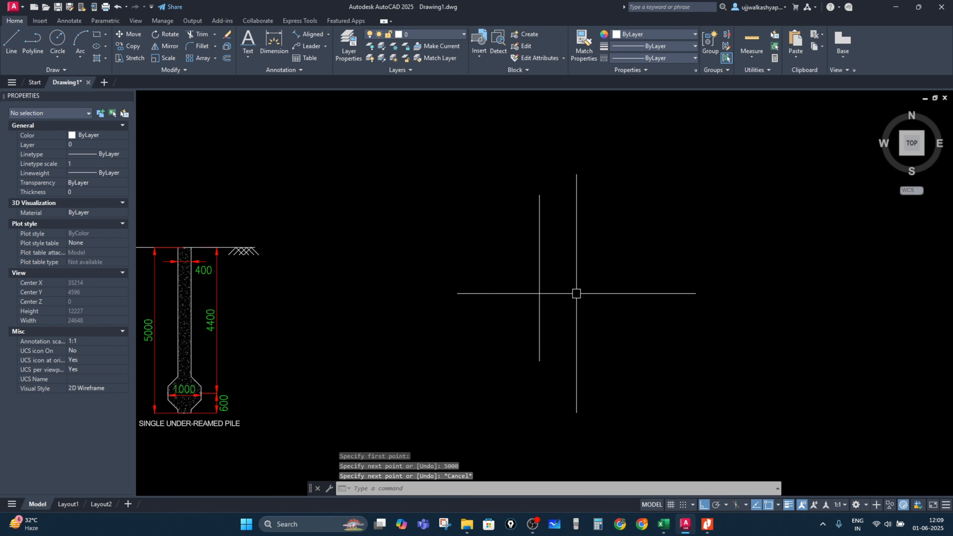
{"action": "key", "text": "alt+Tab"}
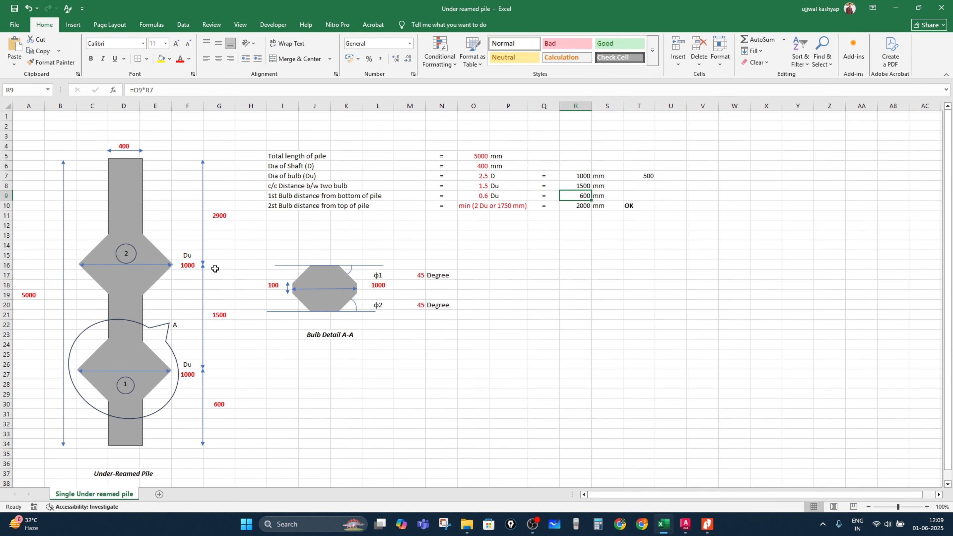
{"action": "key", "text": "alt+Tab"}
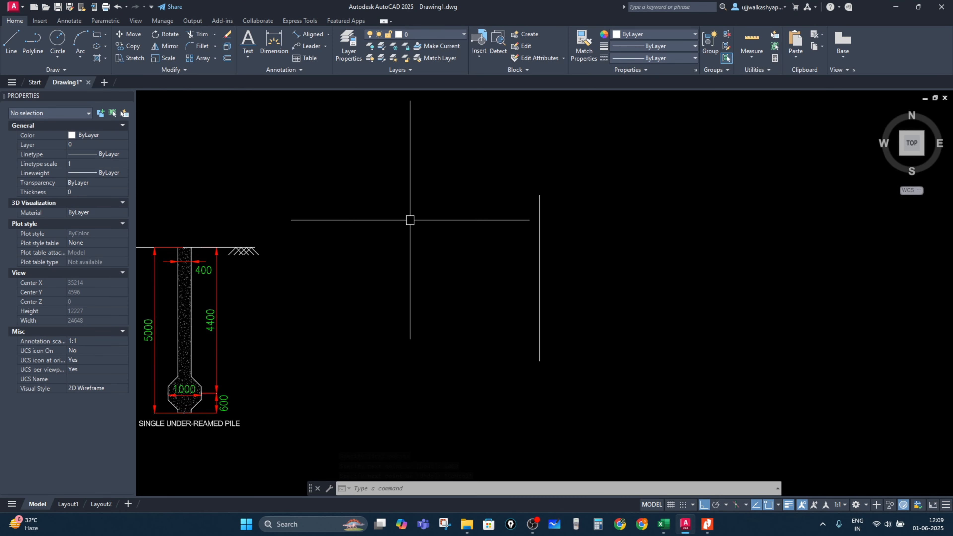
Step: Try offsetting the vertical line 400 mm to the right, then delete the extra line
{"action": "key", "text": "Return"}
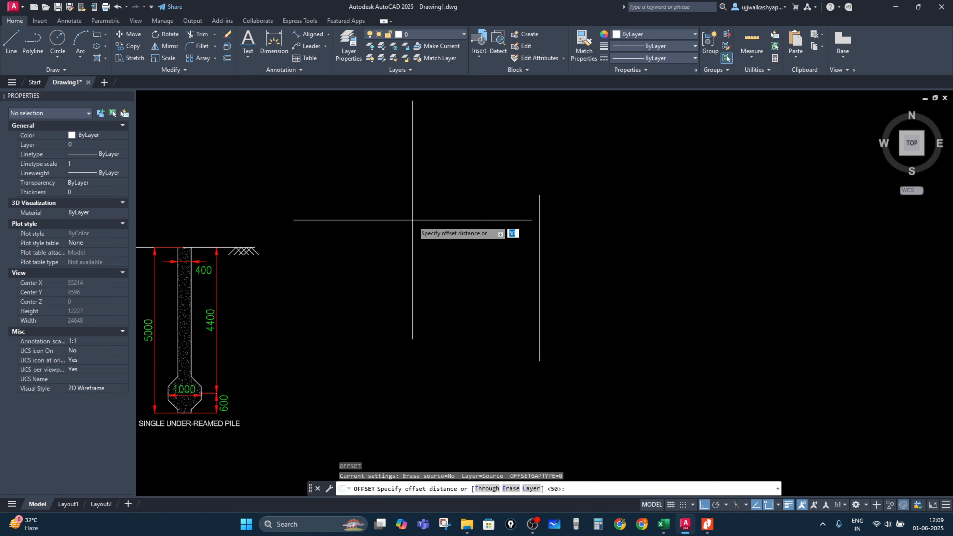
{"action": "key", "text": "Return"}
{"action": "type", "text": "400"}
{"action": "key", "text": "Return"}
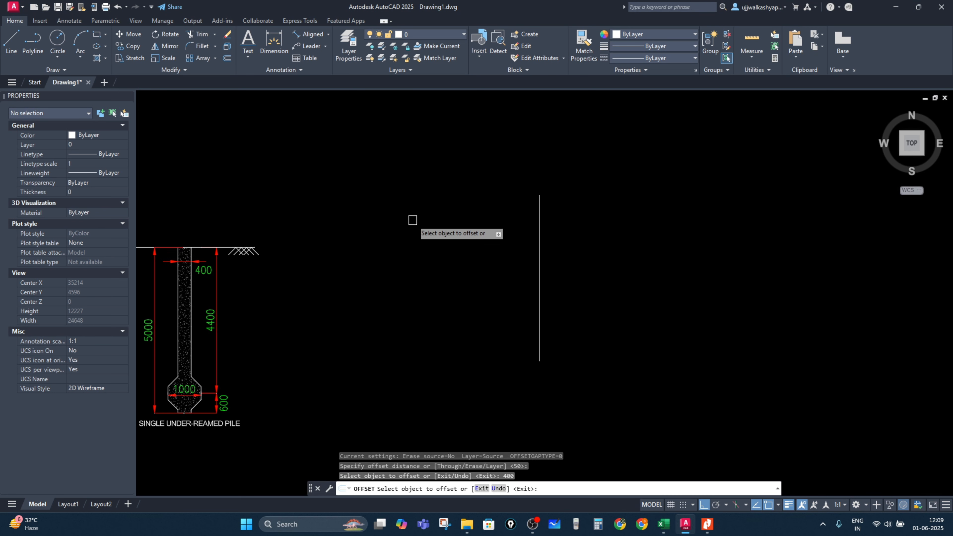
{"action": "left_click", "coordinate": [540, 230]}
{"action": "left_click", "coordinate": [571, 226]}
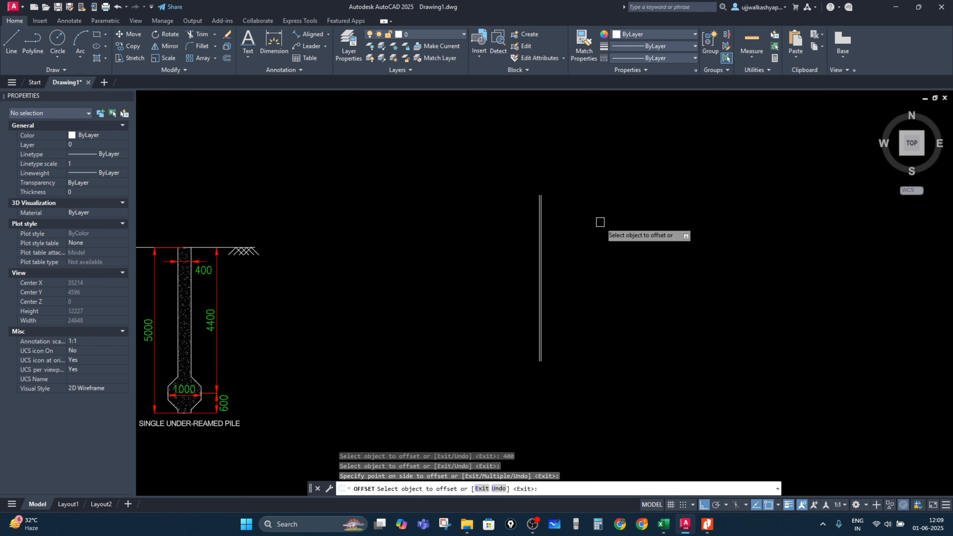
{"action": "scroll", "coordinate": [537, 204], "scroll_direction": "up", "scroll_amount": 4}
{"action": "key", "text": "Escape"}
{"action": "left_click", "coordinate": [543, 208]}
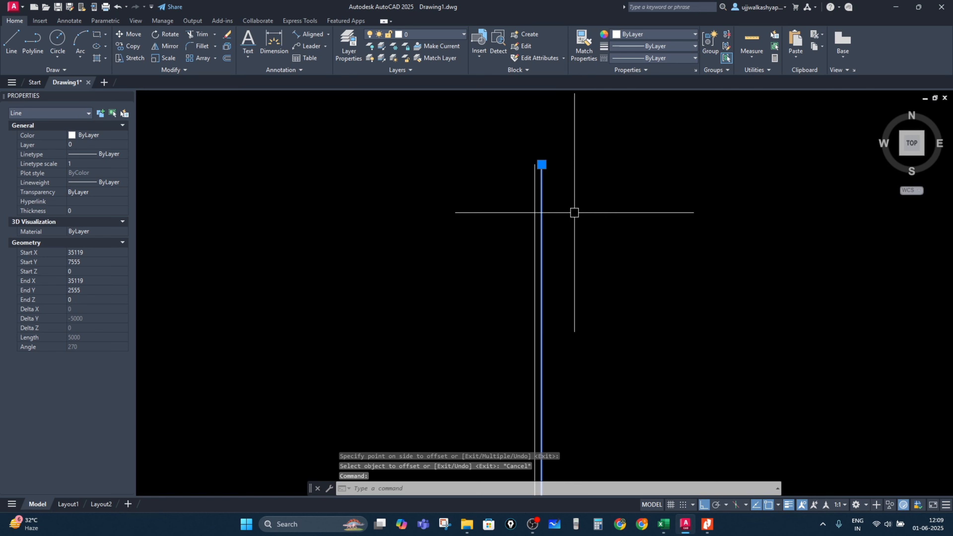
{"action": "key", "text": "Delete"}
Step: Offset the vertical line 400 mm to the right to form the shaft's second side
{"action": "type", "text": "o"}
{"action": "key", "text": "Return"}
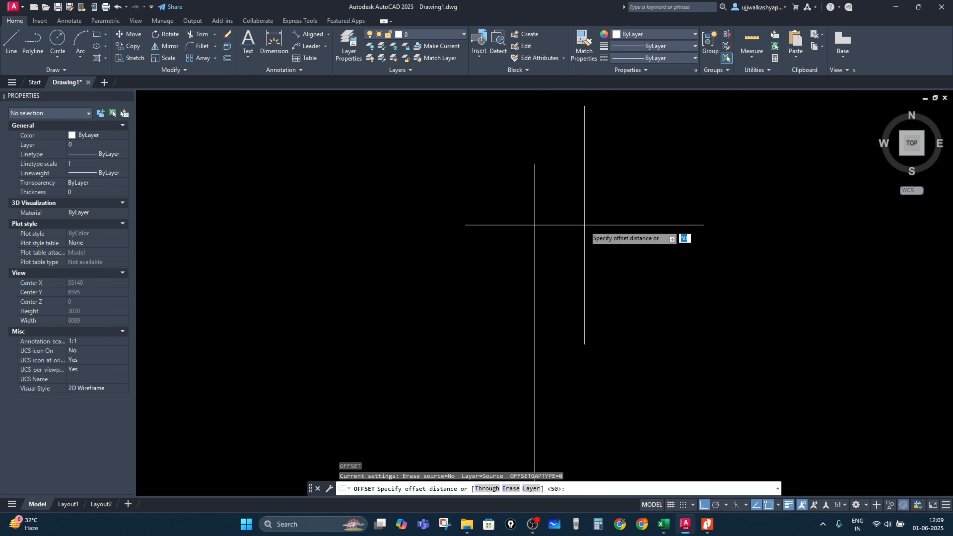
{"action": "type", "text": "400"}
{"action": "key", "text": "Return"}
{"action": "scroll", "coordinate": [574, 240], "scroll_direction": "down", "scroll_amount": 4}
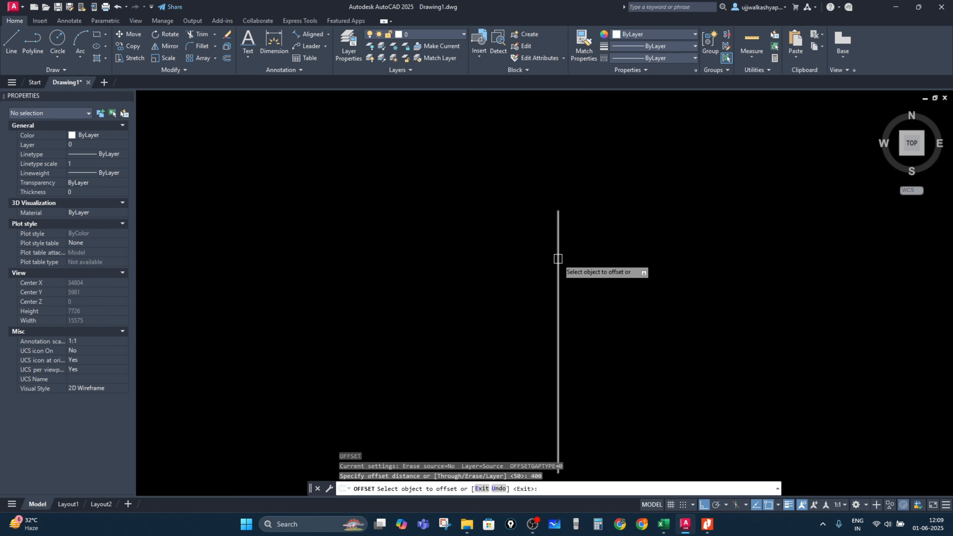
{"action": "left_click", "coordinate": [558, 257]}
{"action": "left_click", "coordinate": [662, 255]}
{"action": "key", "text": "Escape"}
{"action": "scroll", "coordinate": [526, 218], "scroll_direction": "up", "scroll_amount": 2}
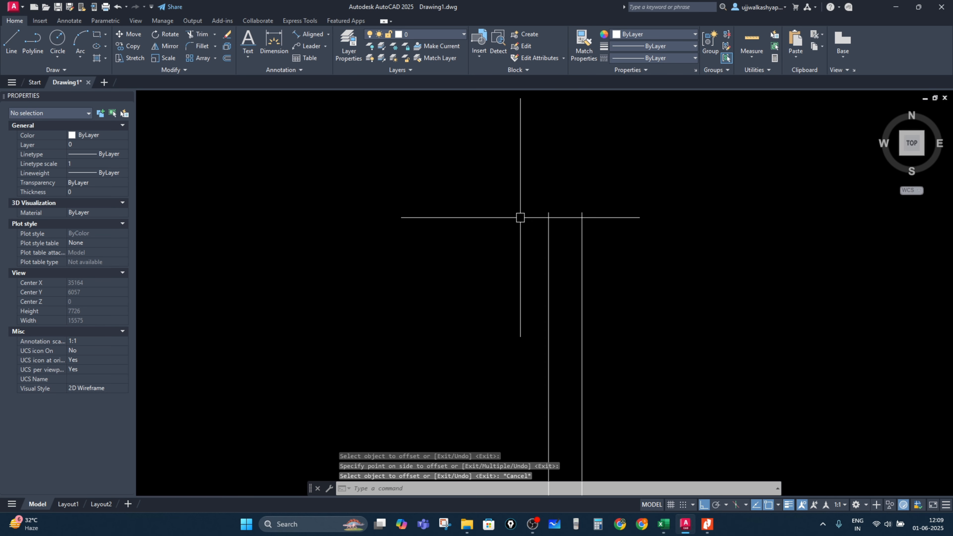
Step: Draw a line joining the bottom ends of the two shaft lines
{"action": "scroll", "coordinate": [570, 446], "scroll_direction": "down", "scroll_amount": 2}
{"action": "type", "text": "l"}
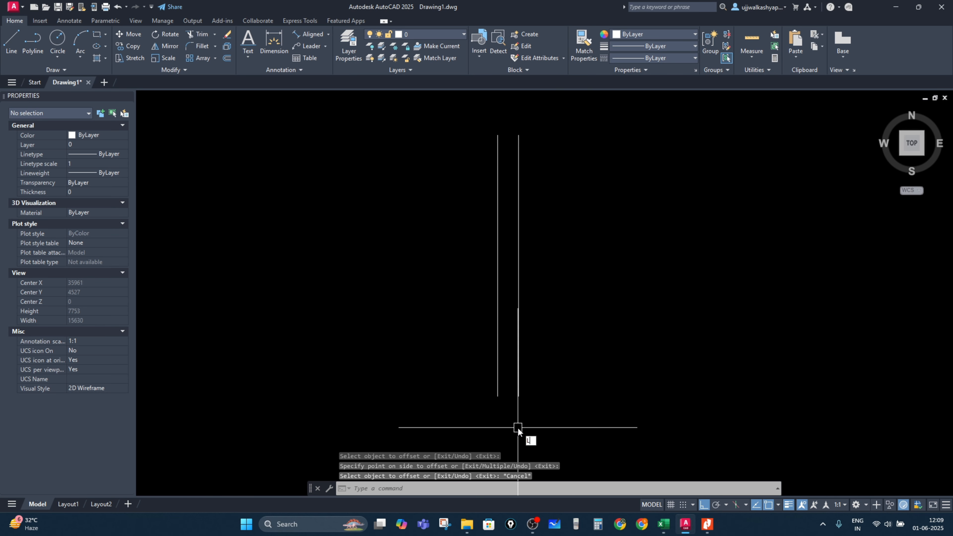
{"action": "key", "text": "Return"}
{"action": "scroll", "coordinate": [523, 414], "scroll_direction": "up", "scroll_amount": 4}
{"action": "left_click", "coordinate": [454, 352]}
{"action": "left_click", "coordinate": [507, 353]}
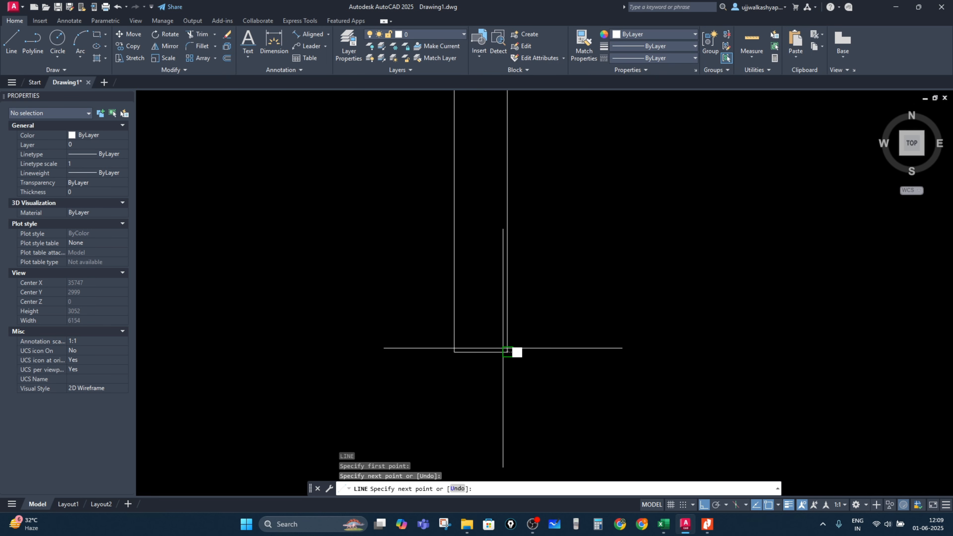
{"action": "key", "text": "Escape"}
Step: Draw a line joining the top ends of the two shaft lines
{"action": "scroll", "coordinate": [524, 353], "scroll_direction": "down", "scroll_amount": 4}
{"action": "scroll", "coordinate": [488, 269], "scroll_direction": "up", "scroll_amount": 4}
{"action": "type", "text": "l"}
{"action": "key", "text": "Return"}
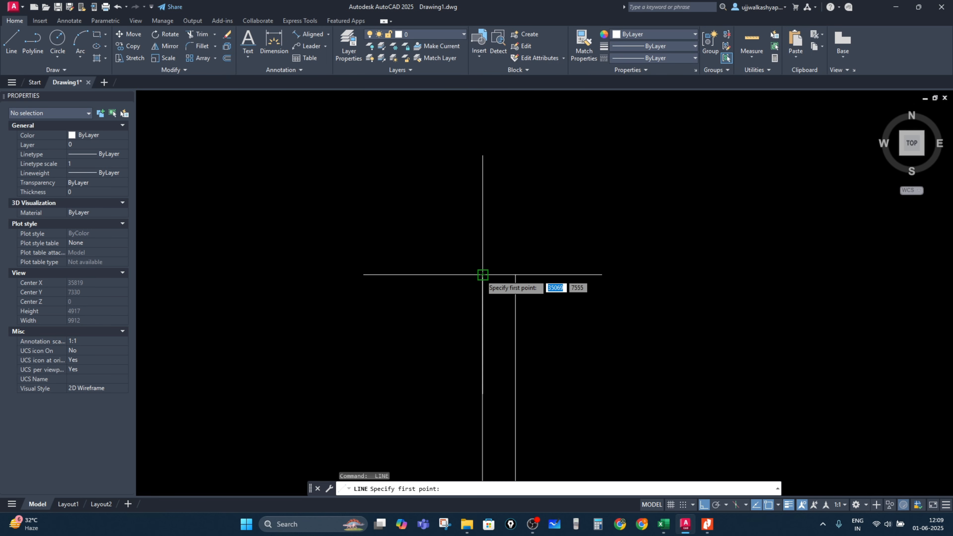
{"action": "left_click", "coordinate": [483, 276]}
{"action": "left_click", "coordinate": [515, 276]}
{"action": "key", "text": "Escape"}
{"action": "scroll", "coordinate": [578, 280], "scroll_direction": "down", "scroll_amount": 3}
{"action": "middle_click_drag", "start_coordinate": [454, 356], "coordinate": [406, 303]}
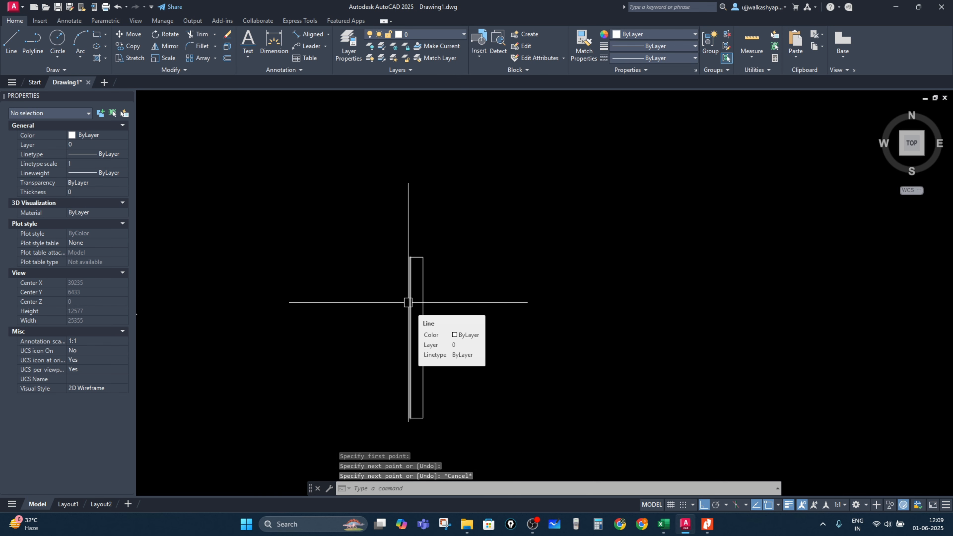
Step: Check the bulb diameter value in the Excel design sheet
{"action": "left_click", "coordinate": [664, 525]}
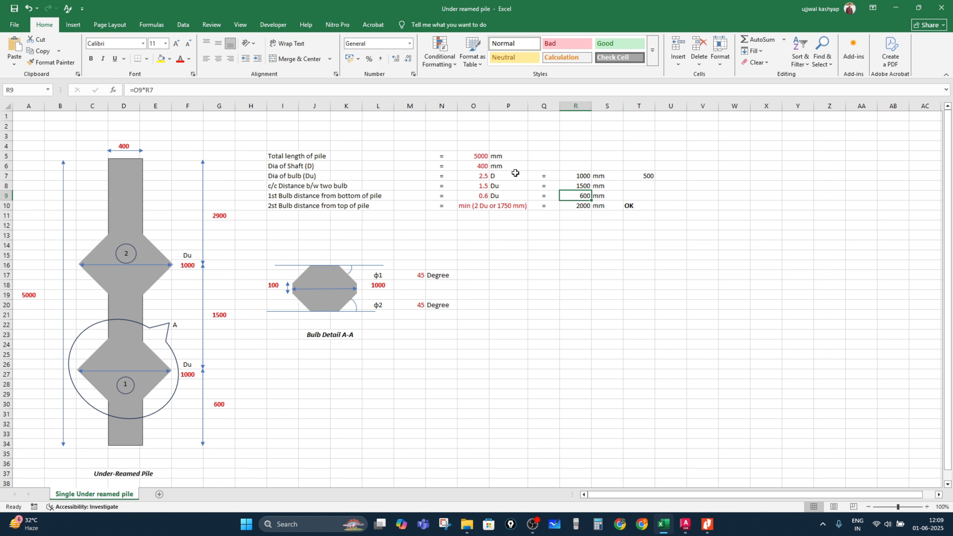
{"action": "left_click", "coordinate": [584, 176]}
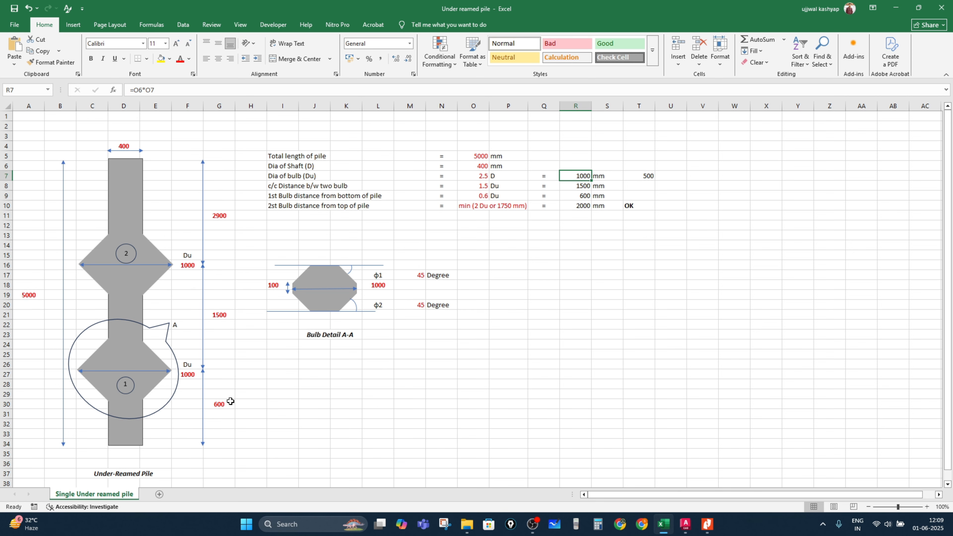
{"action": "key", "text": "alt+Tab"}
{"action": "scroll", "coordinate": [400, 419], "scroll_direction": "up", "scroll_amount": 4}
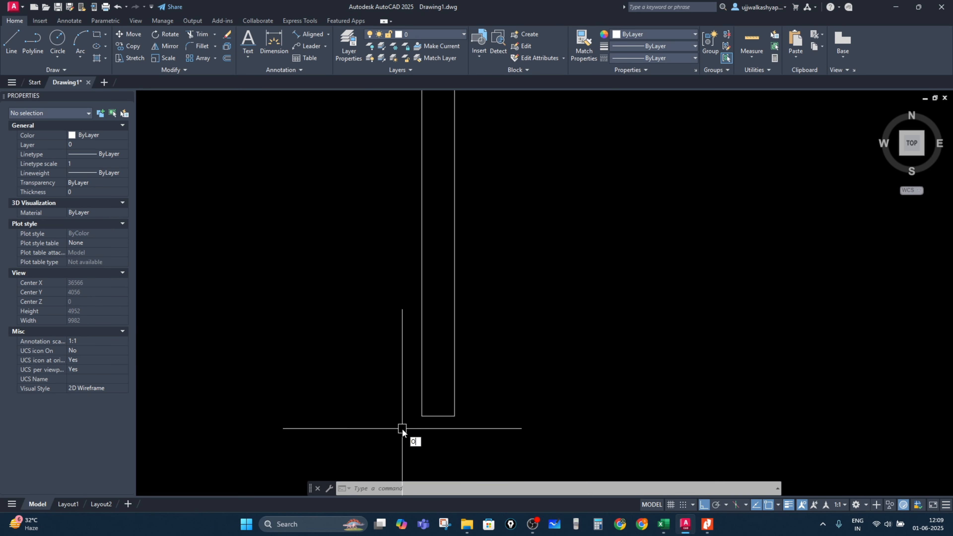
{"action": "type", "text": "O"}
{"action": "key", "text": "Return"}
{"action": "key", "text": "Escape"}
{"action": "key", "text": "Escape"}
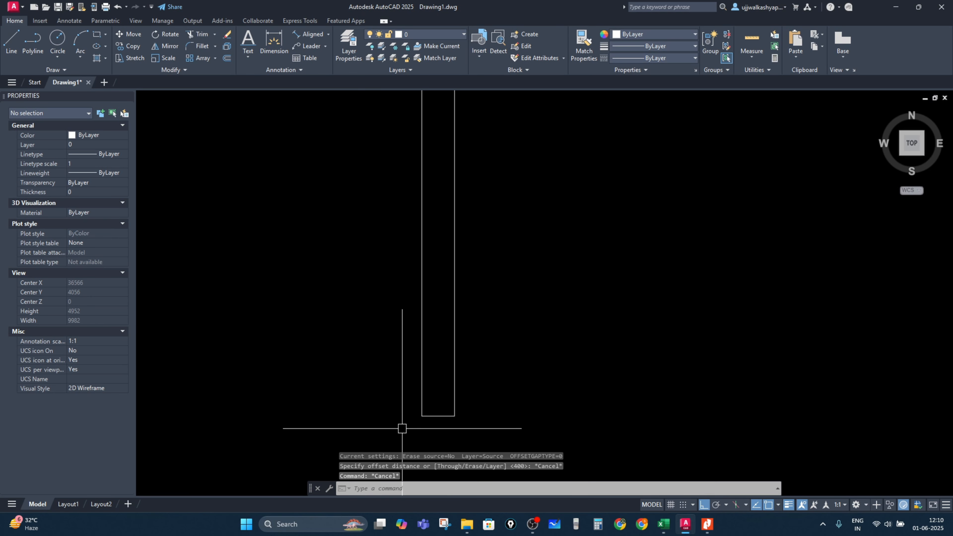
{"action": "type", "text": "XL"}
{"action": "key", "text": "Return"}
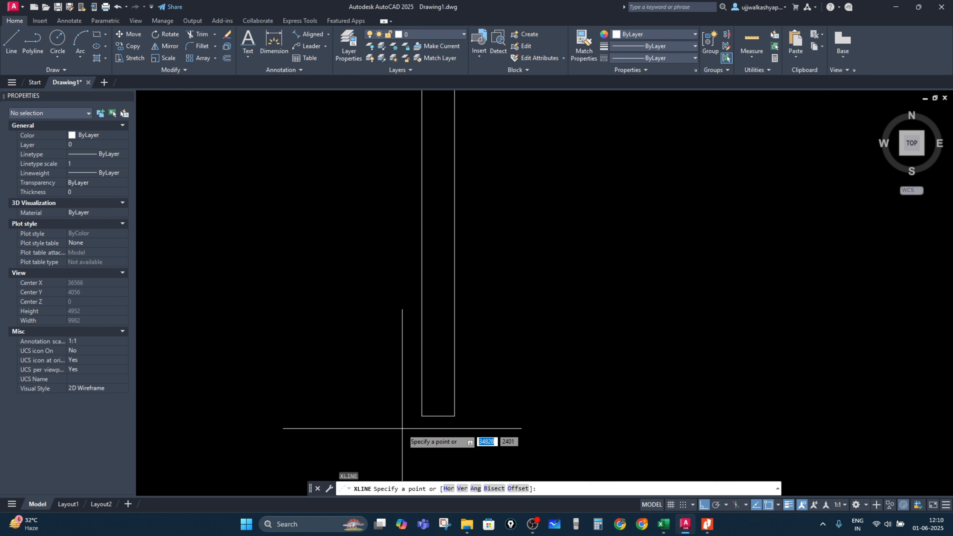
{"action": "key", "text": "Escape"}
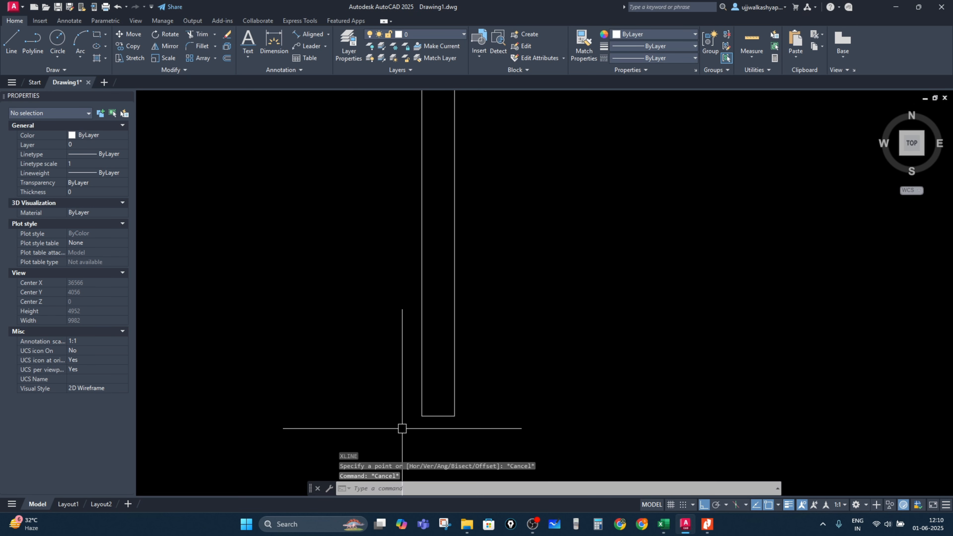
Step: Create a horizontal construction line through the bottom of the shaft
{"action": "type", "text": "XL"}
{"action": "key", "text": "Return"}
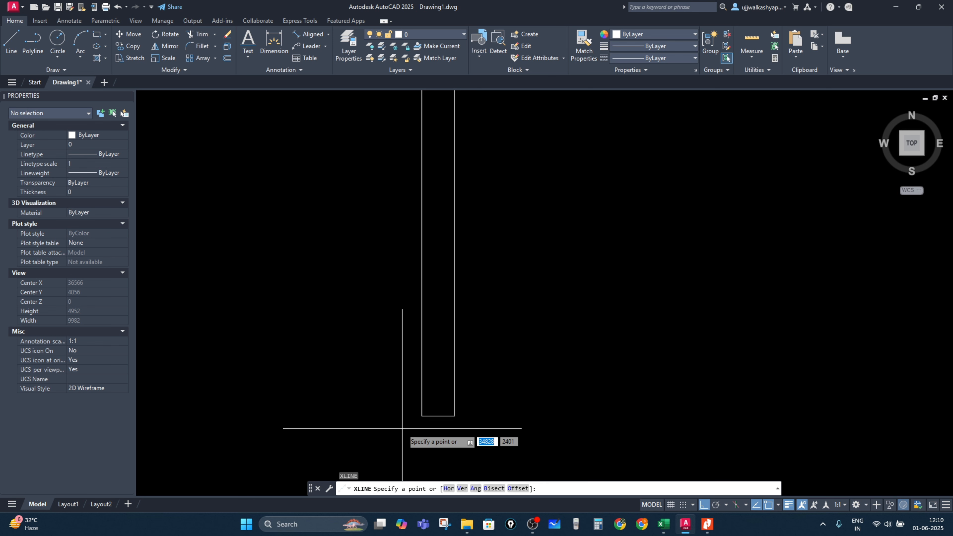
{"action": "type", "text": "H"}
{"action": "key", "text": "Return"}
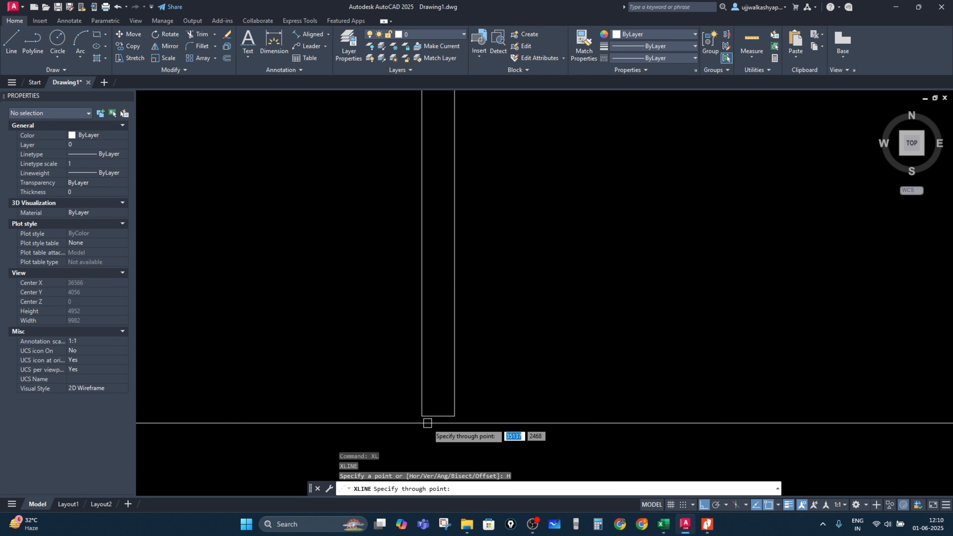
{"action": "left_click", "coordinate": [422, 416]}
{"action": "key", "text": "Escape"}
{"action": "key", "text": "Escape"}
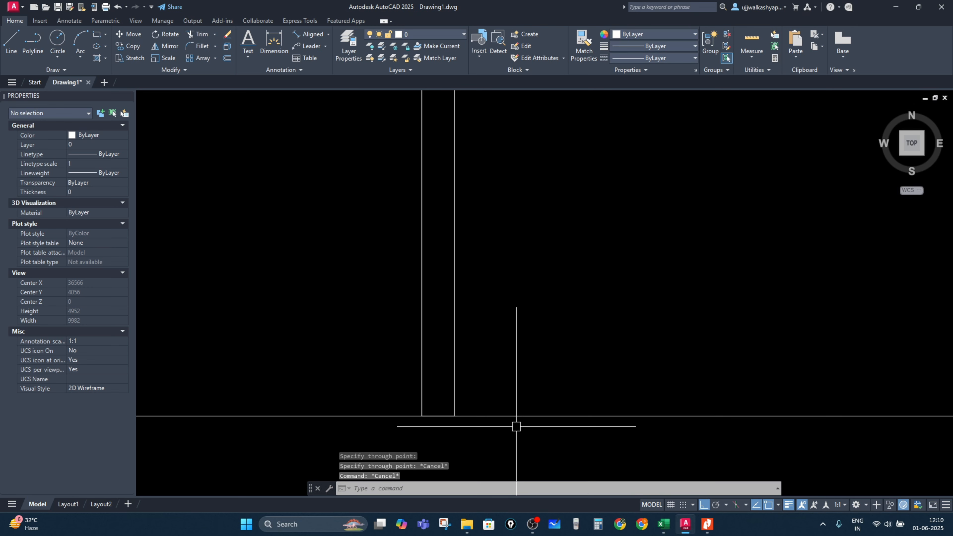
Step: Offset the horizontal construction line 600 mm upward
{"action": "type", "text": "O"}
{"action": "key", "text": "Return"}
{"action": "type", "text": "6"}
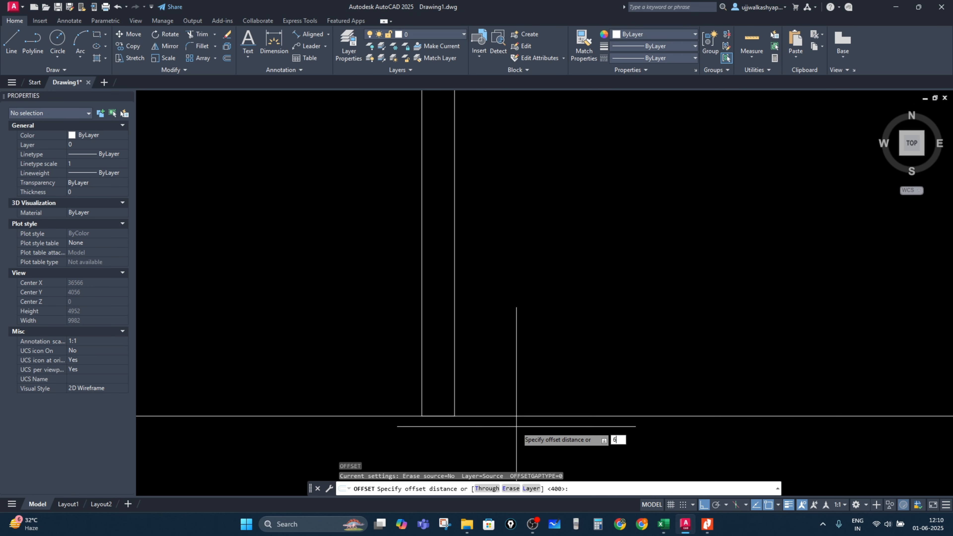
{"action": "type", "text": "00"}
{"action": "key", "text": "Return"}
{"action": "left_click", "coordinate": [516, 416]}
{"action": "left_click", "coordinate": [500, 324]}
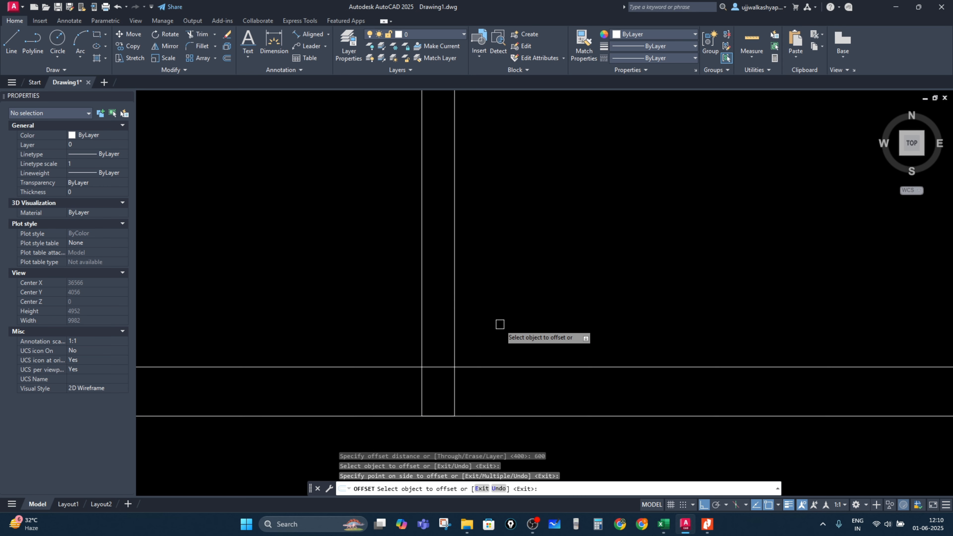
{"action": "key", "text": "Escape"}
{"action": "scroll", "coordinate": [415, 367], "scroll_direction": "up", "scroll_amount": 4}
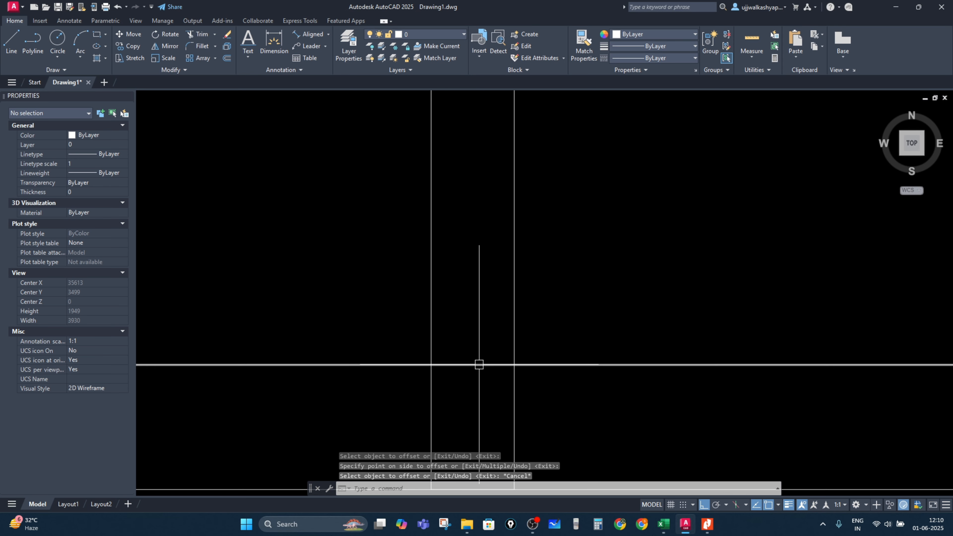
{"action": "scroll", "coordinate": [456, 327], "scroll_direction": "down", "scroll_amount": 3}
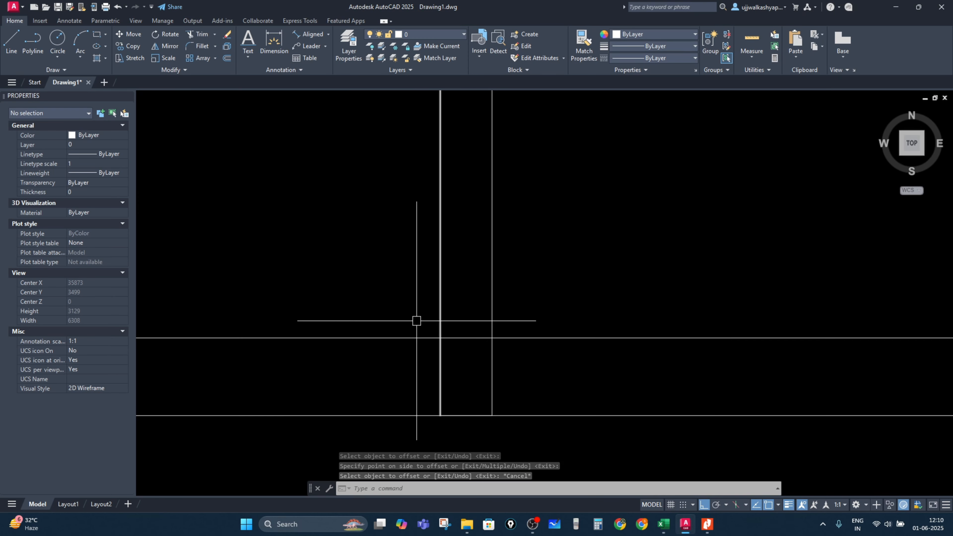
{"action": "scroll", "coordinate": [398, 375], "scroll_direction": "down", "scroll_amount": 4}
{"action": "scroll", "coordinate": [424, 394], "scroll_direction": "up", "scroll_amount": 4}
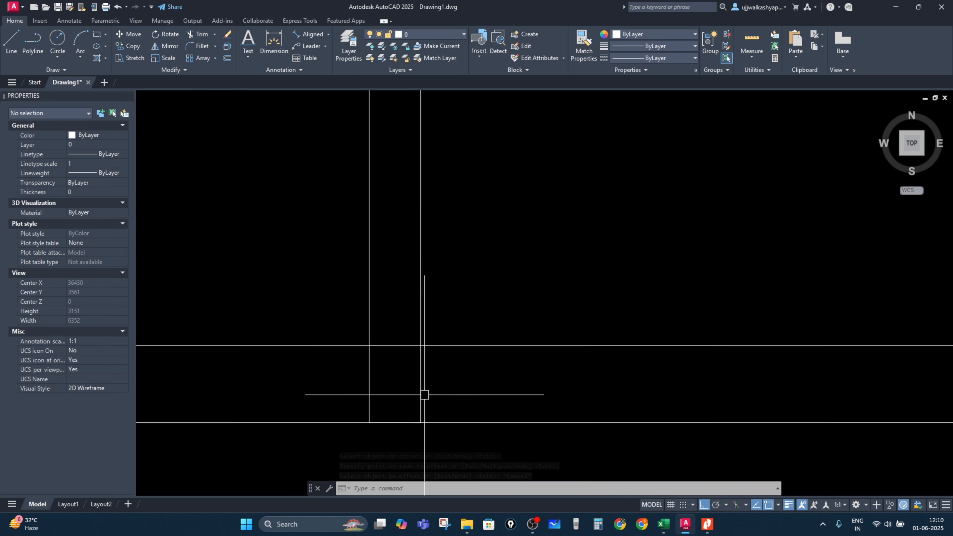
{"action": "scroll", "coordinate": [555, 301], "scroll_direction": "down", "scroll_amount": 4}
{"action": "middle_click_drag", "start_coordinate": [545, 313], "coordinate": [473, 351]}
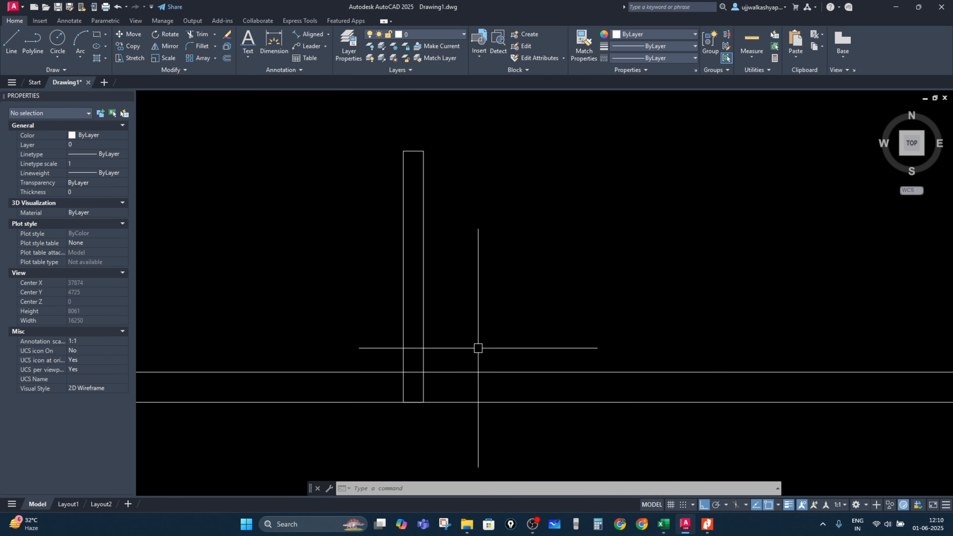
Step: Draw a 400 mm horizontal line for the bulb detail's shaft width
{"action": "middle_click_drag", "start_coordinate": [497, 318], "coordinate": [390, 402]}
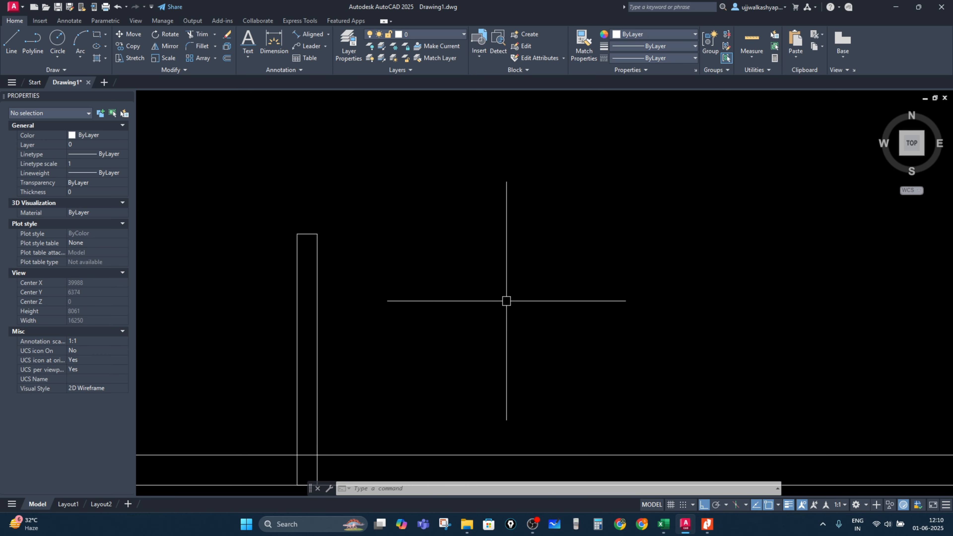
{"action": "type", "text": "l"}
{"action": "key", "text": "Return"}
{"action": "left_click", "coordinate": [537, 289]}
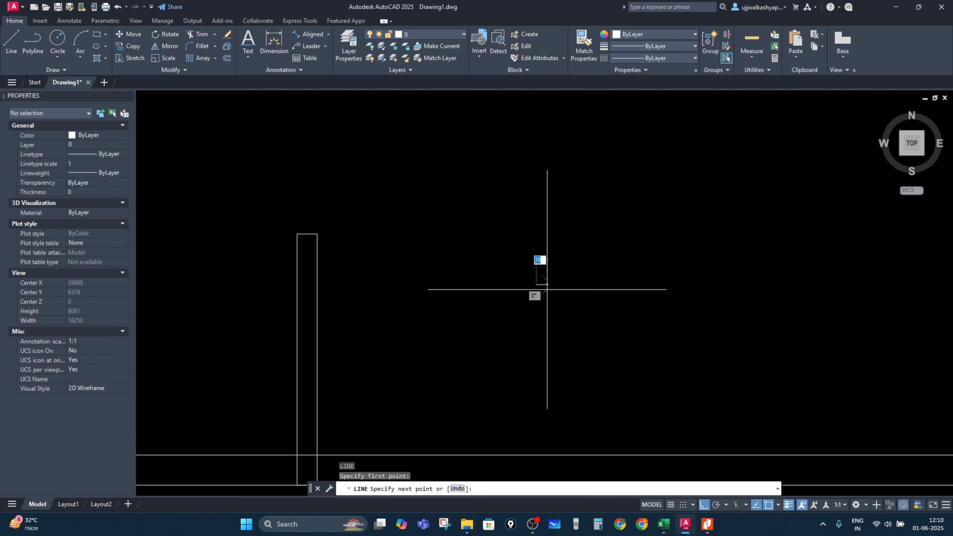
{"action": "type", "text": "400"}
{"action": "key", "text": "Return"}
{"action": "key", "text": "Escape"}
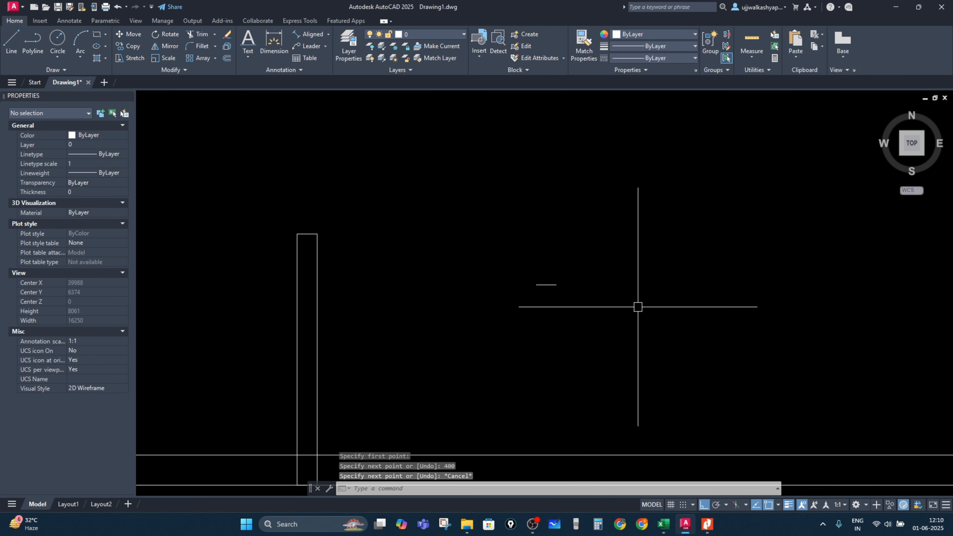
Step: Draw a 1000 mm vertical line down from the midpoint of the 400 mm line
{"action": "scroll", "coordinate": [539, 285], "scroll_direction": "up", "scroll_amount": 2}
{"action": "type", "text": "l"}
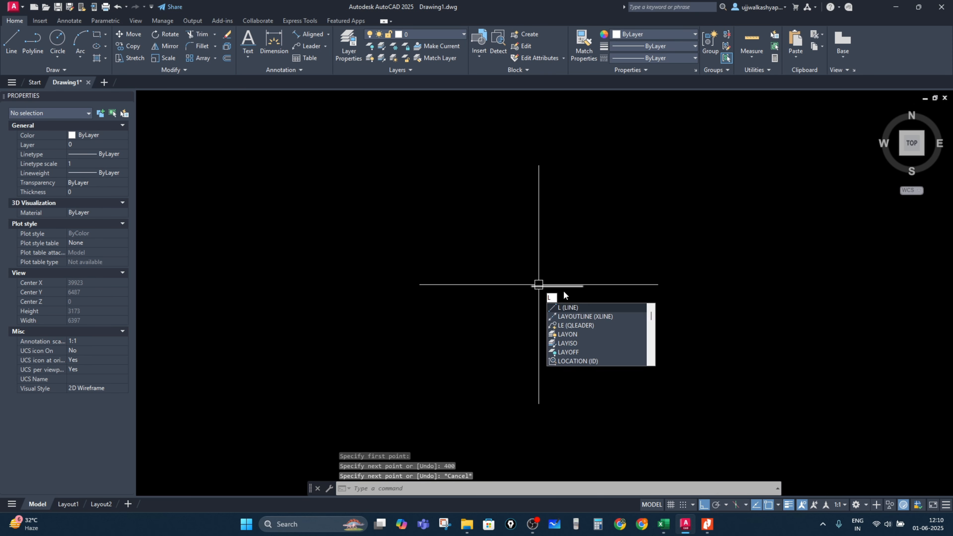
{"action": "key", "text": "Return"}
{"action": "left_click", "coordinate": [558, 286]}
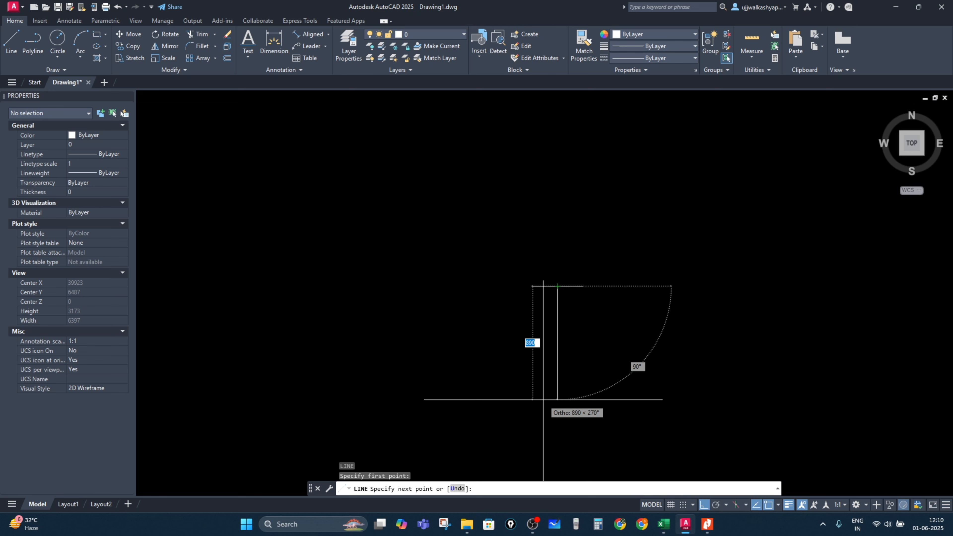
{"action": "type", "text": "10"}
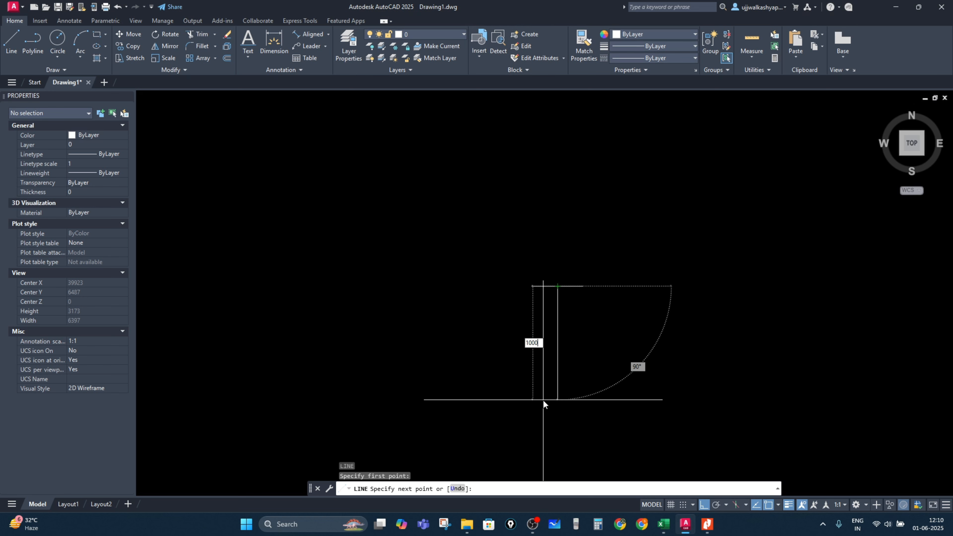
{"action": "type", "text": "00"}
{"action": "key", "text": "Escape"}
{"action": "key", "text": "Escape"}
{"action": "key", "text": "Escape"}
{"action": "scroll", "coordinate": [564, 289], "scroll_direction": "up", "scroll_amount": 4}
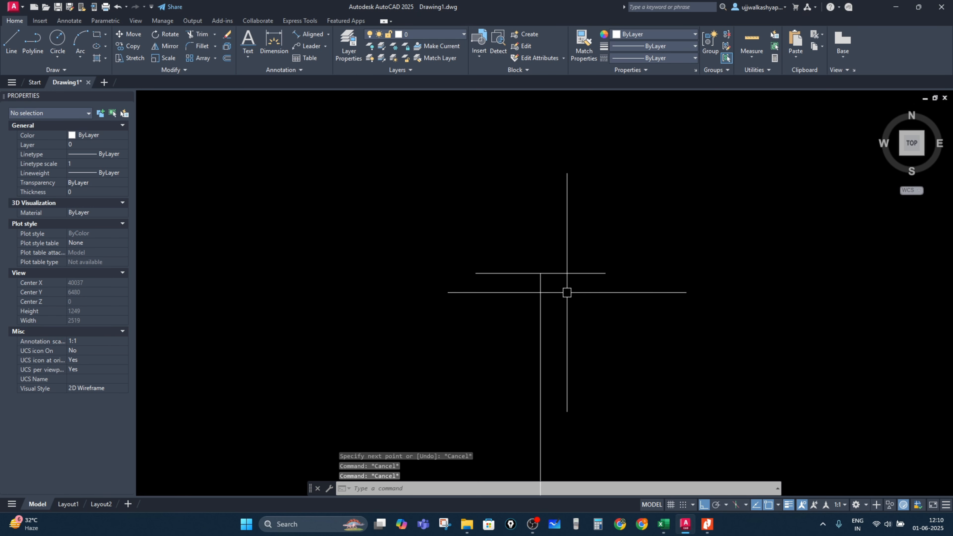
Step: Copy the 400 mm horizontal line to the bottom end of the 1000 mm vertical line
{"action": "left_click", "coordinate": [560, 275]}
{"action": "type", "text": "co"}
{"action": "key", "text": "Return"}
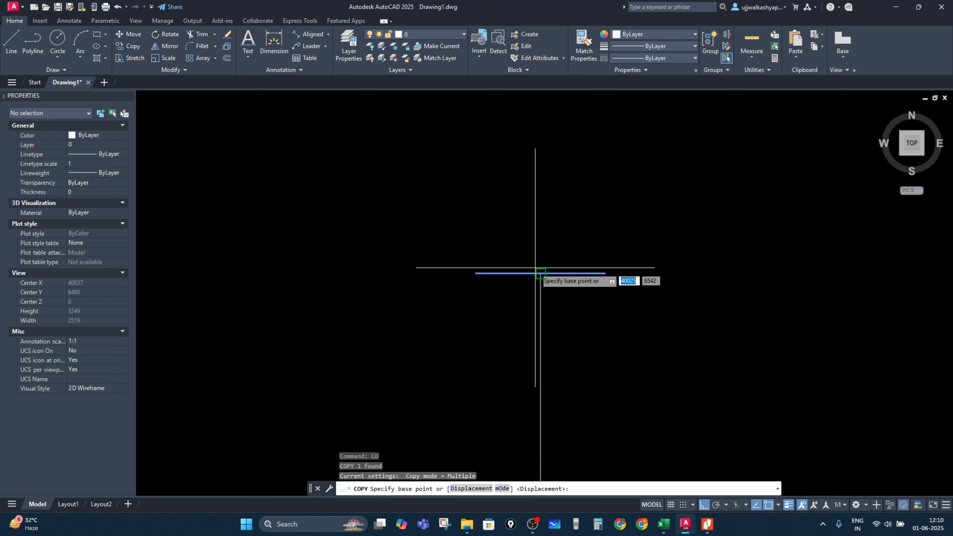
{"action": "left_click", "coordinate": [541, 273]}
{"action": "scroll", "coordinate": [537, 335], "scroll_direction": "down", "scroll_amount": 2}
{"action": "left_click", "coordinate": [521, 420]}
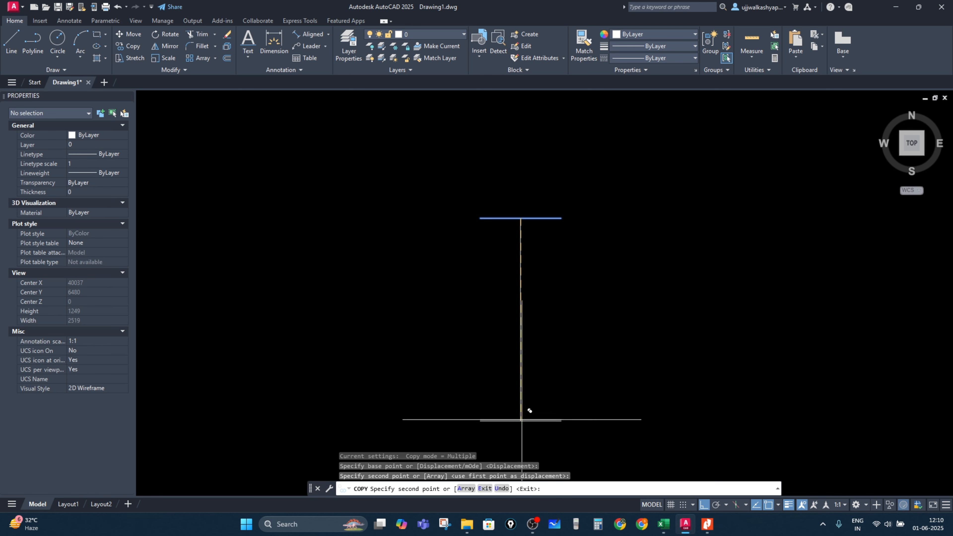
{"action": "key", "text": "Escape"}
{"action": "key", "text": "Escape"}
Step: Draw a 500 mm horizontal line to the right from the midpoint of the vertical line
{"action": "key", "text": "Return"}
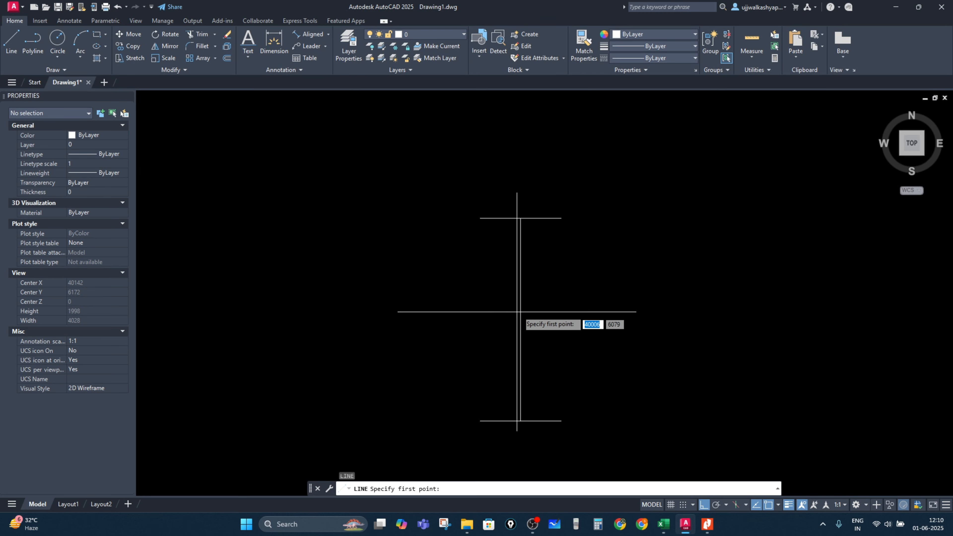
{"action": "left_click", "coordinate": [521, 319]}
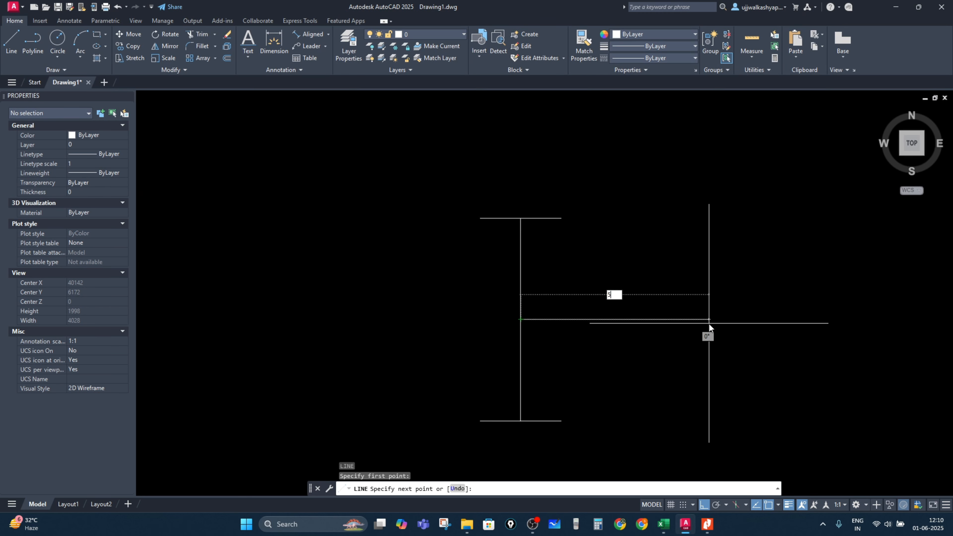
{"action": "type", "text": "500"}
{"action": "key", "text": "Return"}
{"action": "key", "text": "Escape"}
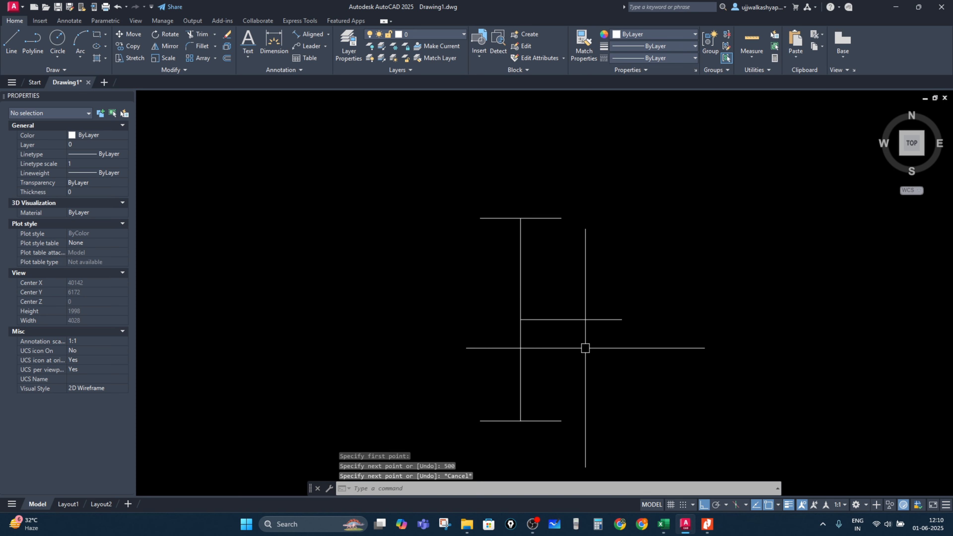
Step: Draw a 500 mm horizontal line to the left from the midpoint of the vertical line
{"action": "key", "text": "Return"}
{"action": "left_click", "coordinate": [521, 319]}
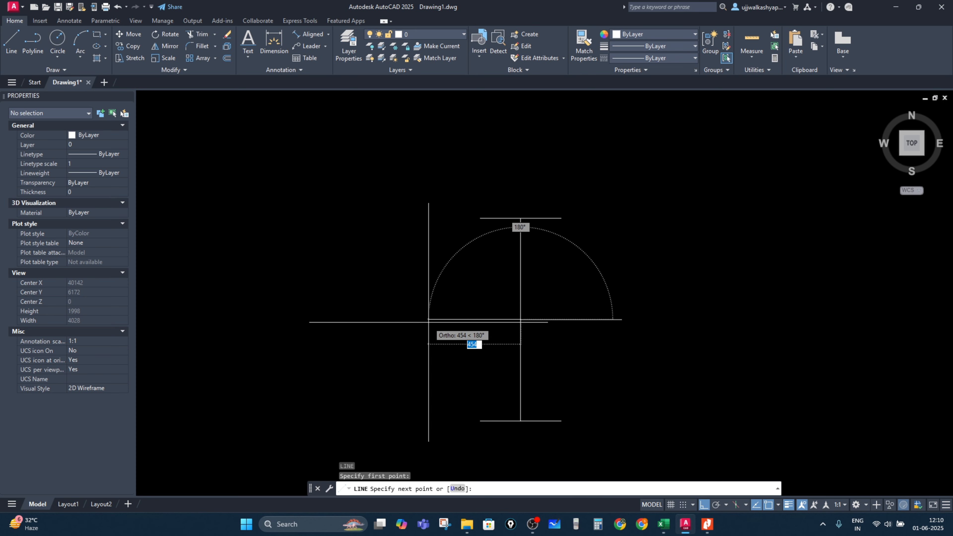
{"action": "type", "text": "500"}
{"action": "key", "text": "Return"}
{"action": "key", "text": "Escape"}
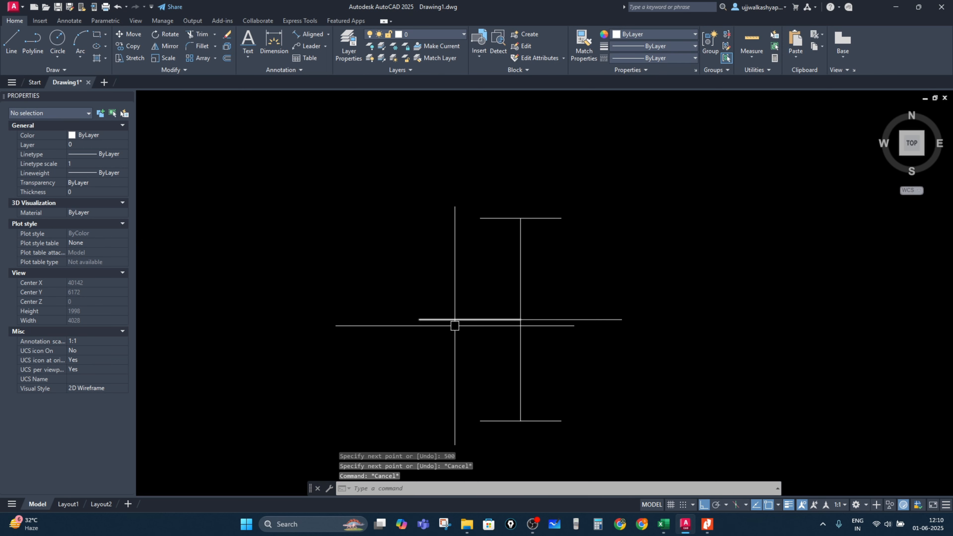
{"action": "key", "text": "Return"}
{"action": "left_click", "coordinate": [424, 316]}
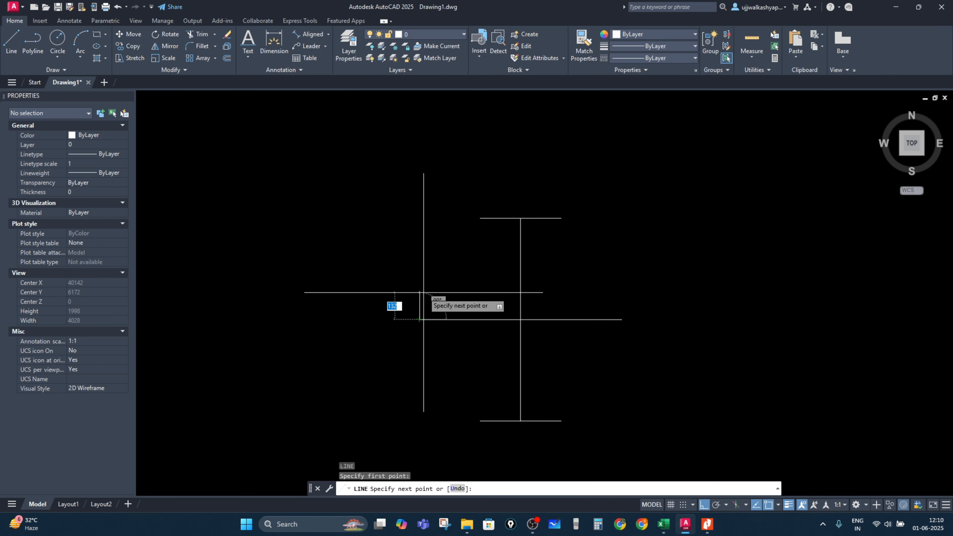
{"action": "key", "text": "Escape"}
Step: Check the bulb detail dimensions in the Excel design sheet
{"action": "key", "text": "alt+Tab"}
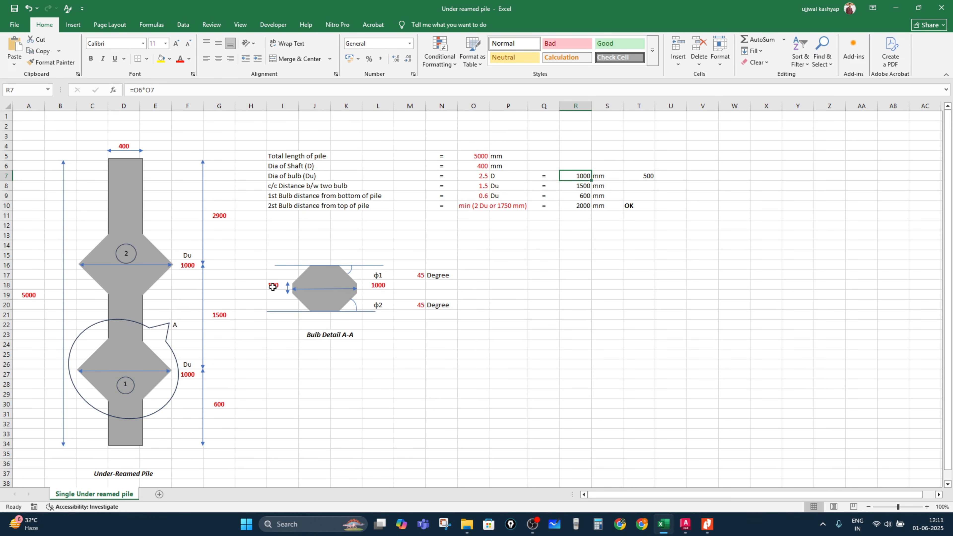
{"action": "key", "text": "alt+Tab"}
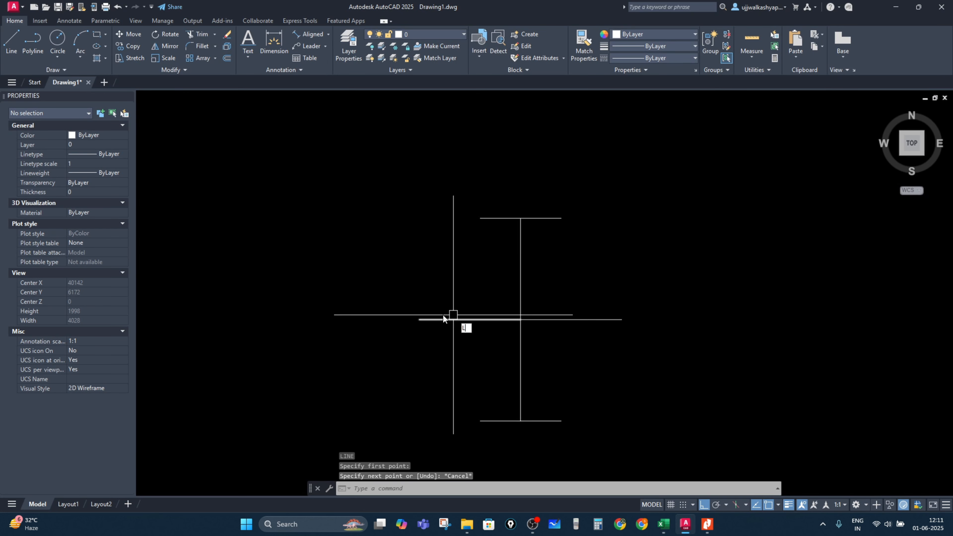
{"action": "key", "text": "Return"}
{"action": "left_click", "coordinate": [432, 316]}
{"action": "key", "text": "Escape"}
{"action": "key", "text": "Escape"}
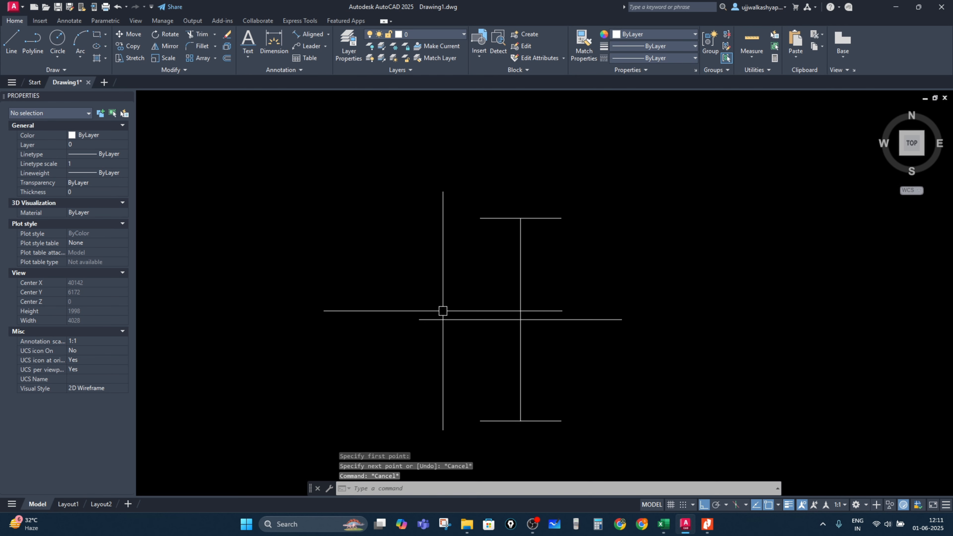
Step: Draw a 50 mm vertical line upward from the left end of the 500 mm line
{"action": "scroll", "coordinate": [445, 317], "scroll_direction": "down", "scroll_amount": 6}
{"action": "scroll", "coordinate": [439, 325], "scroll_direction": "up", "scroll_amount": 8}
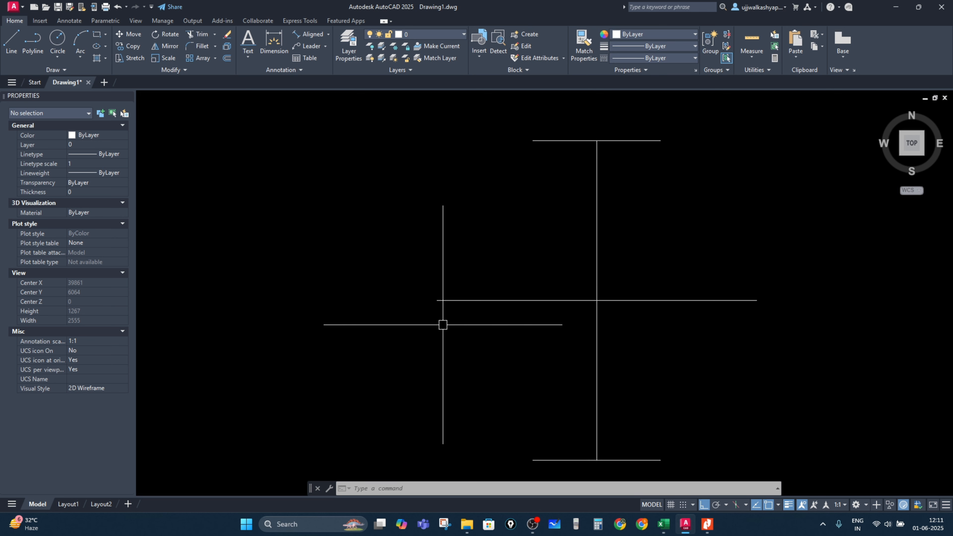
{"action": "type", "text": "l"}
{"action": "key", "text": "Return"}
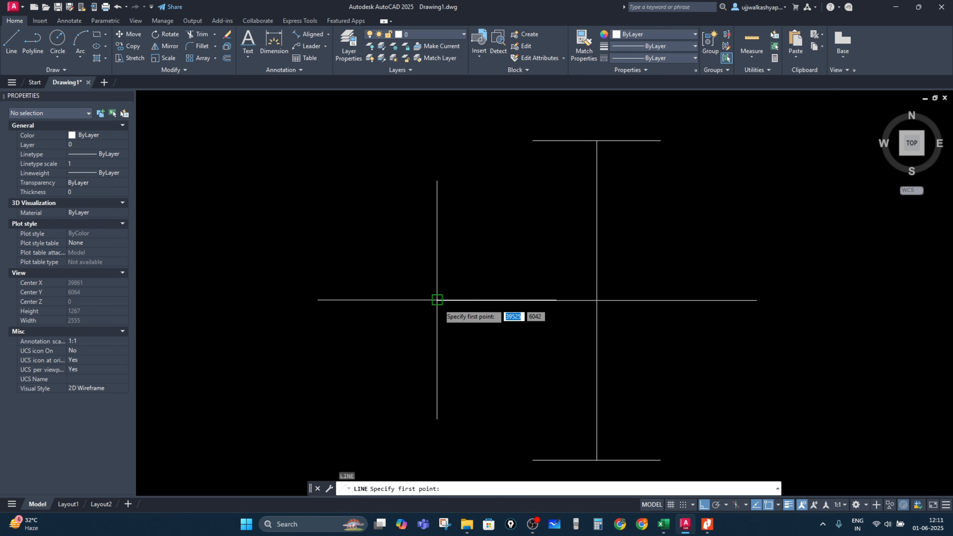
{"action": "left_click", "coordinate": [437, 301]}
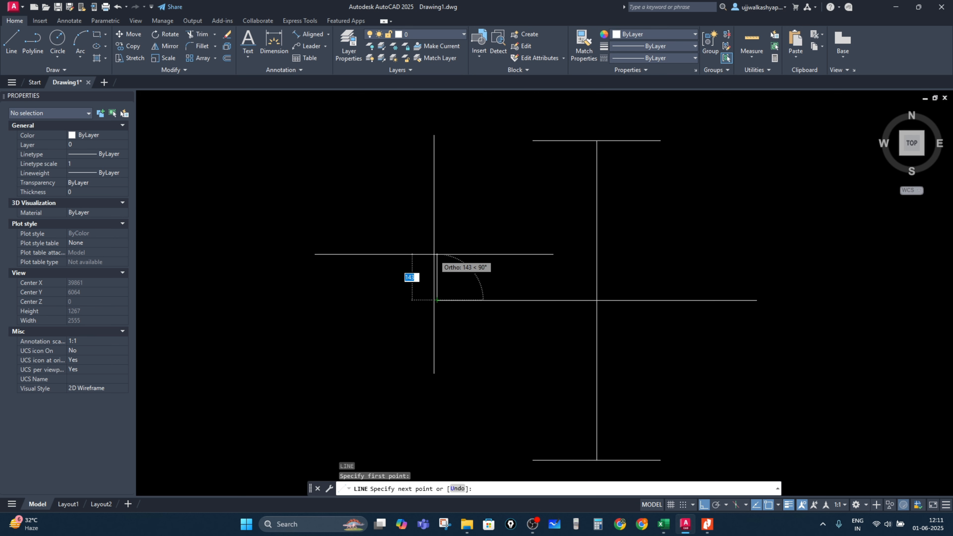
{"action": "type", "text": "50"}
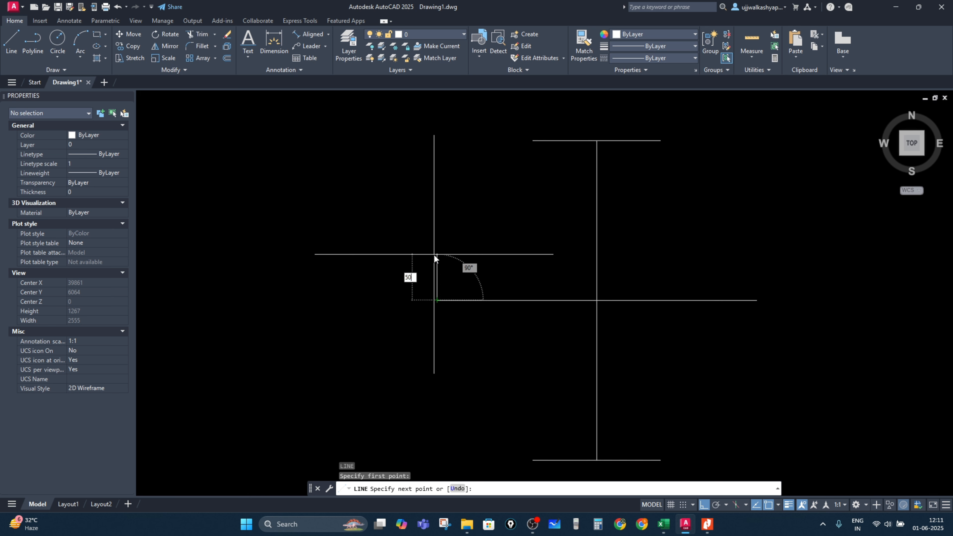
{"action": "key", "text": "Return"}
{"action": "key", "text": "Escape"}
{"action": "scroll", "coordinate": [442, 290], "scroll_direction": "up", "scroll_amount": 4}
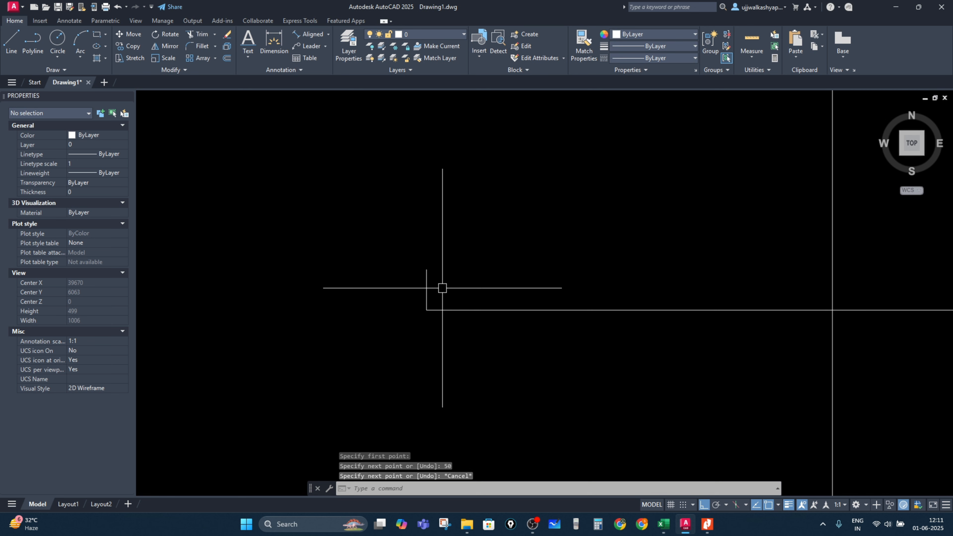
{"action": "key", "text": "Return"}
{"action": "left_click", "coordinate": [428, 350]}
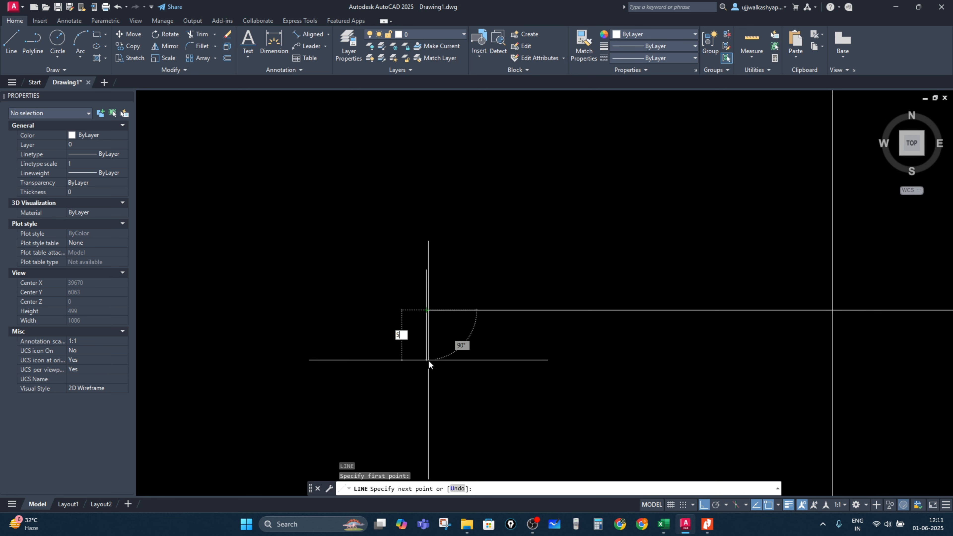
{"action": "key", "text": "Escape"}
Step: Draw a slanted line from the top of the 50 mm line to the left end of the top 400 mm line
{"action": "scroll", "coordinate": [530, 342], "scroll_direction": "down", "scroll_amount": 4}
{"action": "scroll", "coordinate": [539, 333], "scroll_direction": "up", "scroll_amount": 4}
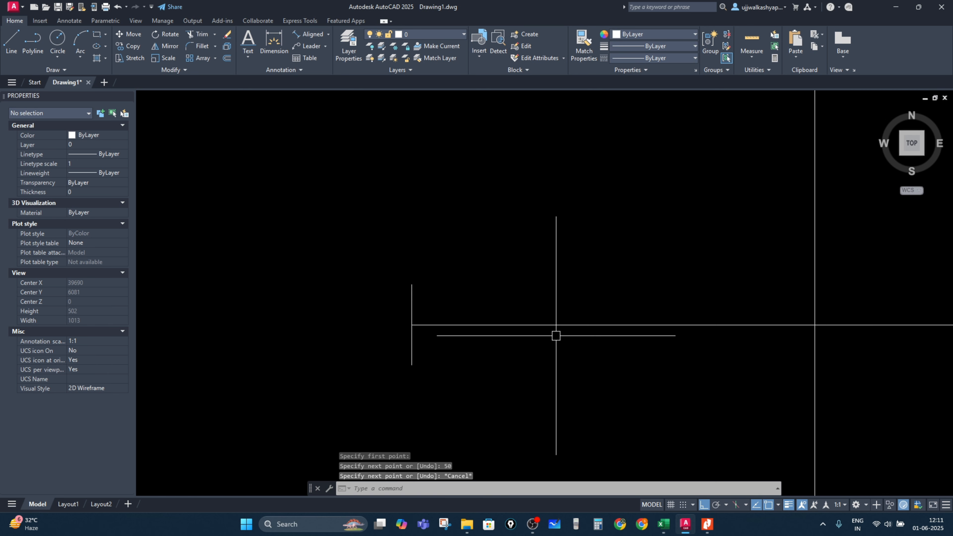
{"action": "scroll", "coordinate": [477, 319], "scroll_direction": "down", "scroll_amount": 2}
{"action": "key", "text": "Return"}
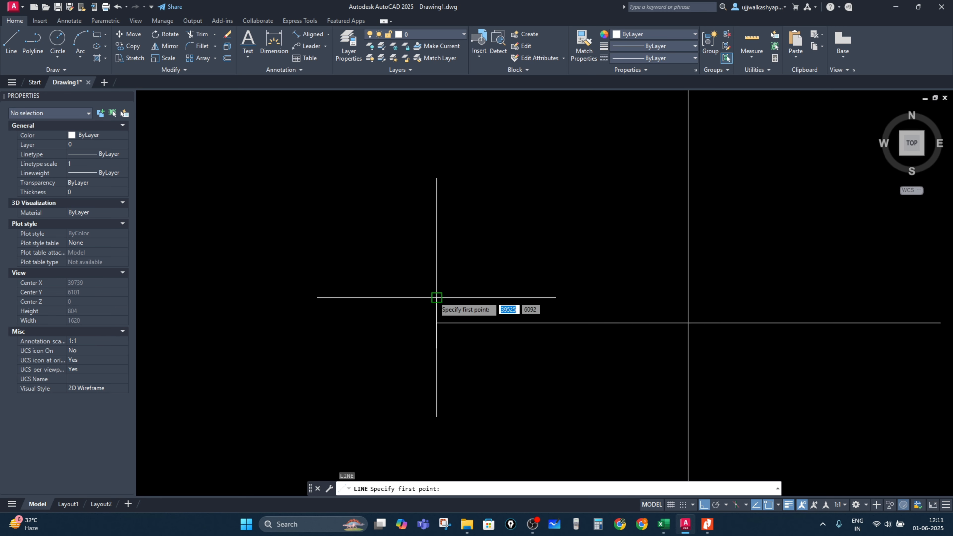
{"action": "left_click", "coordinate": [436, 300]}
{"action": "scroll", "coordinate": [547, 277], "scroll_direction": "down", "scroll_amount": 4}
{"action": "left_click", "coordinate": [561, 203]}
{"action": "key", "text": "Escape"}
{"action": "scroll", "coordinate": [551, 275], "scroll_direction": "up", "scroll_amount": 2}
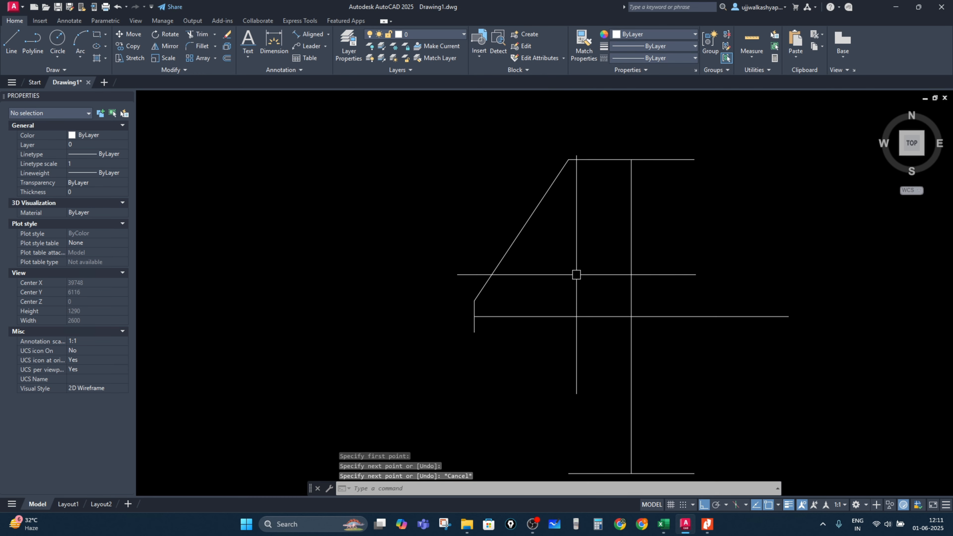
Step: Mirror the slanted line about the vertical centre line, keeping the original
{"action": "left_click", "coordinate": [577, 275]}
{"action": "left_click", "coordinate": [441, 210]}
{"action": "type", "text": "mi"}
{"action": "key", "text": "Return"}
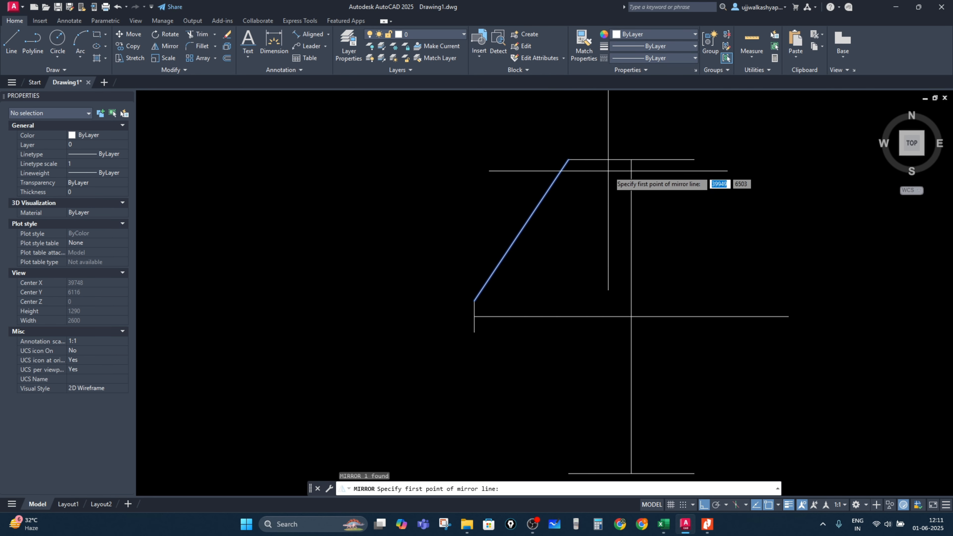
{"action": "left_click", "coordinate": [630, 160]}
{"action": "left_click", "coordinate": [631, 218]}
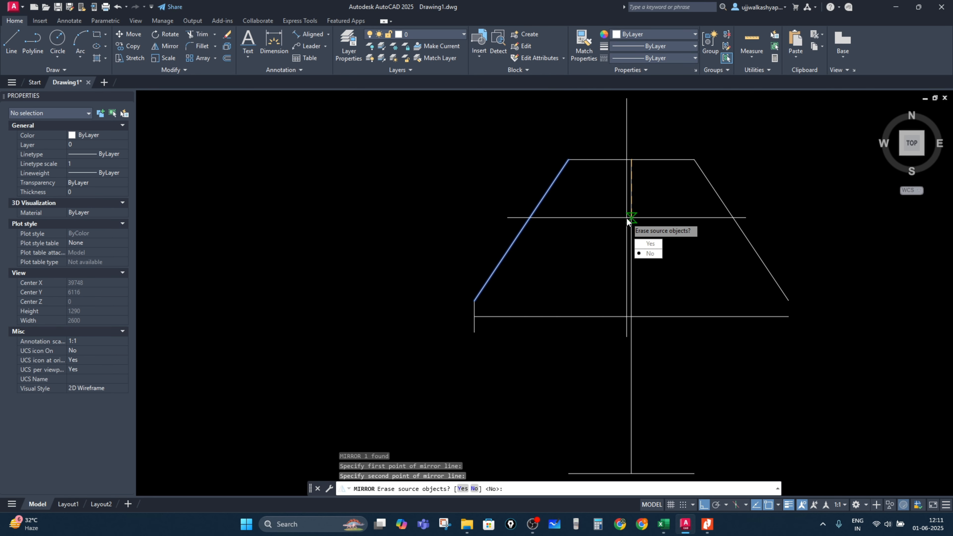
{"action": "key", "text": "Return"}
{"action": "key", "text": "Escape"}
{"action": "scroll", "coordinate": [498, 301], "scroll_direction": "up", "scroll_amount": 4}
{"action": "scroll", "coordinate": [450, 386], "scroll_direction": "down", "scroll_amount": 4}
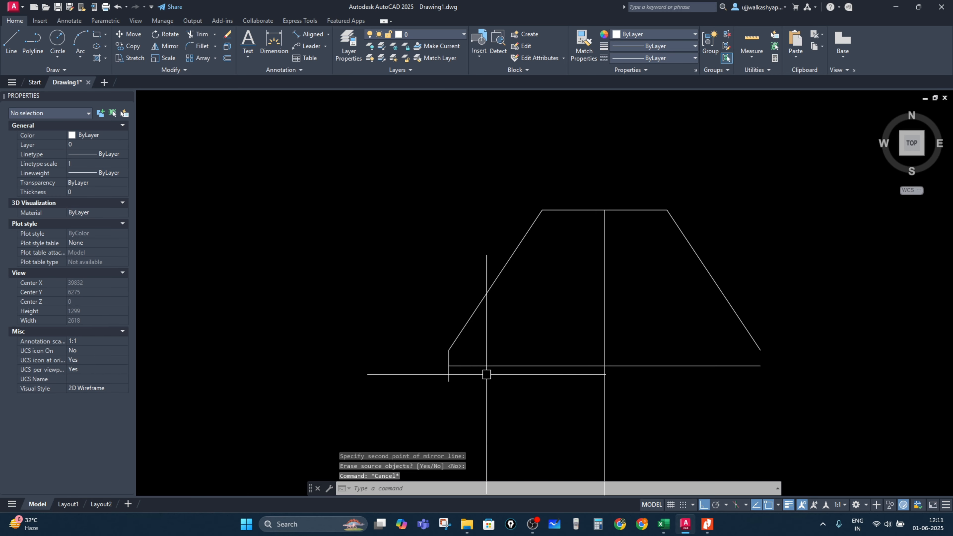
Step: Try to mirror the 50 mm vertical line about the vertical centre line
{"action": "scroll", "coordinate": [462, 357], "scroll_direction": "up", "scroll_amount": 4}
{"action": "left_click", "coordinate": [456, 358]}
{"action": "left_click", "coordinate": [405, 362]}
{"action": "left_click", "coordinate": [442, 394]}
{"action": "left_click", "coordinate": [403, 408]}
{"action": "scroll", "coordinate": [444, 411], "scroll_direction": "down", "scroll_amount": 4}
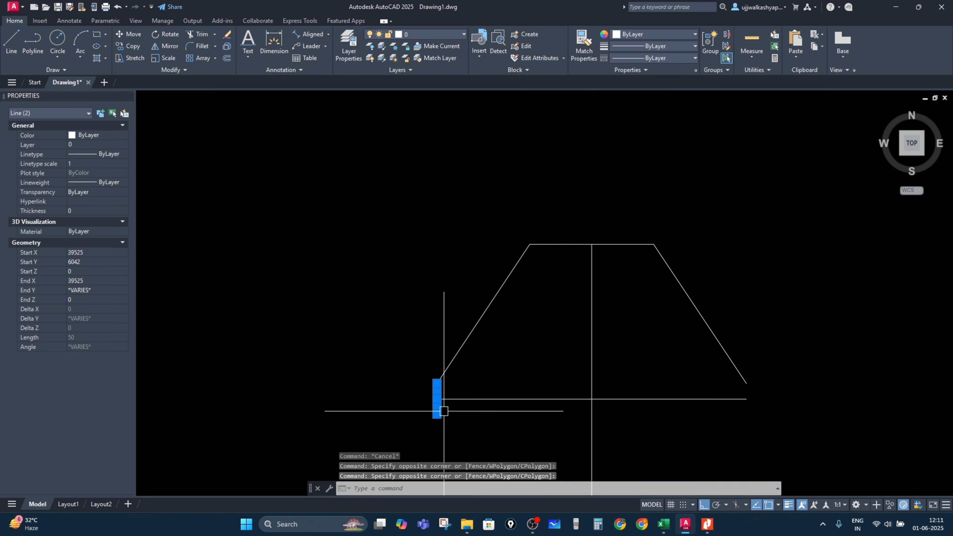
{"action": "type", "text": "MI"}
{"action": "key", "text": "Return"}
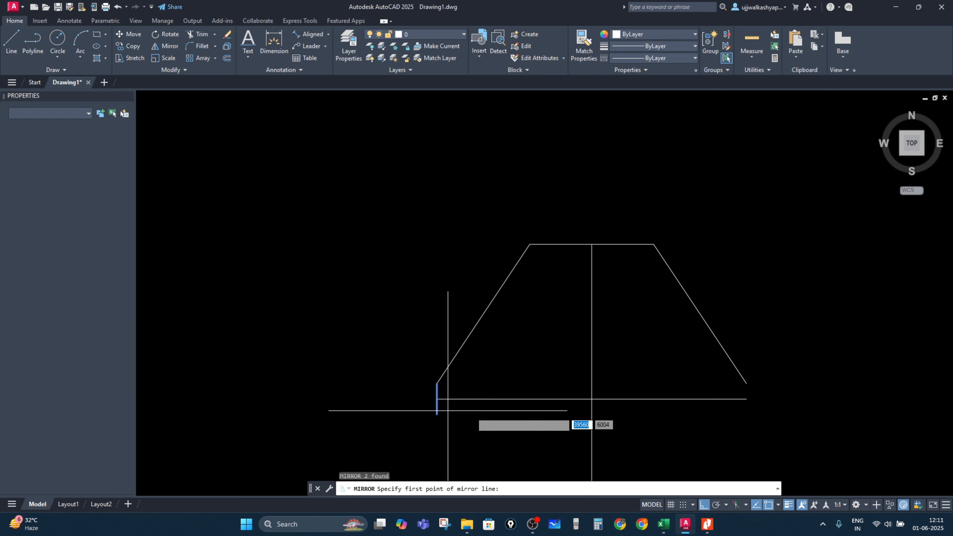
{"action": "left_click", "coordinate": [593, 357]}
{"action": "key", "text": "Return"}
{"action": "key", "text": "Escape"}
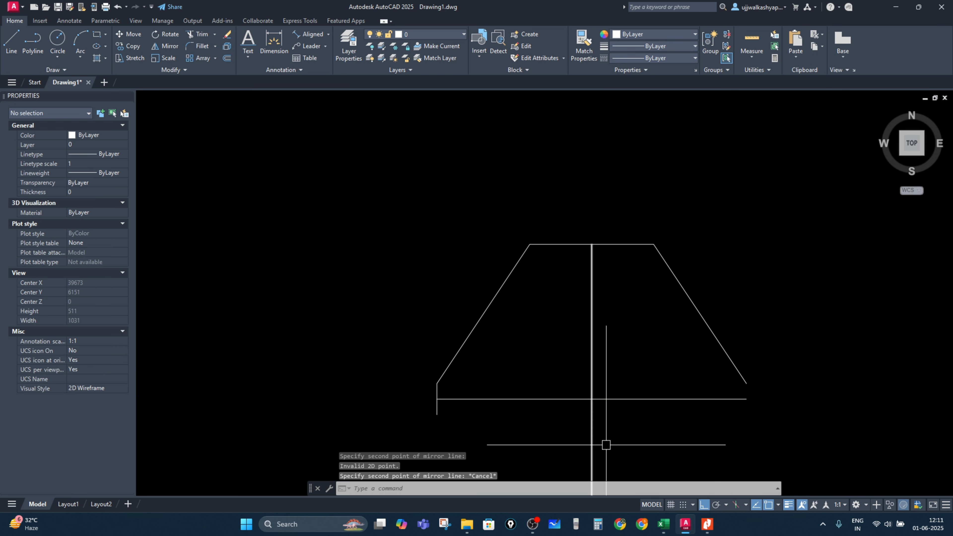
{"action": "left_click", "coordinate": [733, 301]}
{"action": "key", "text": "Escape"}
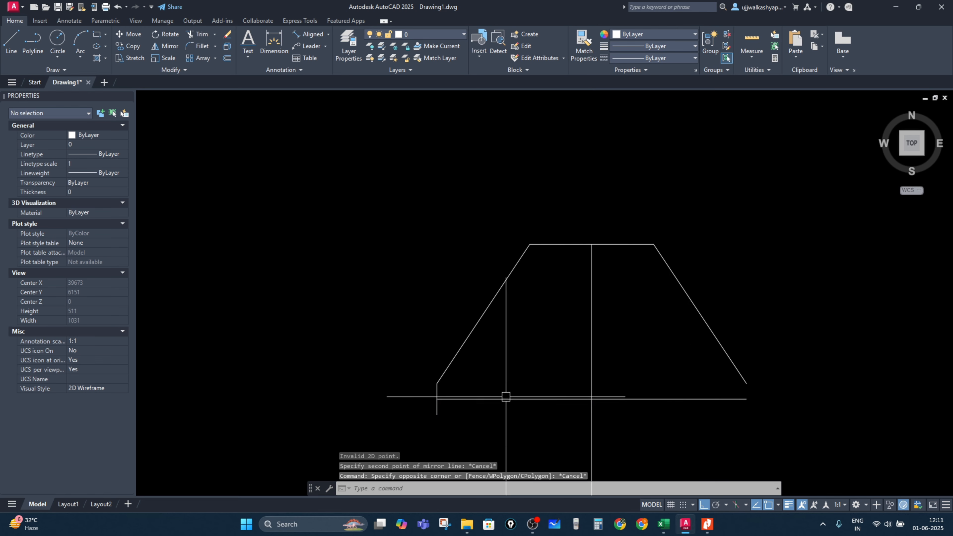
Step: Mirror the 50 mm vertical line about the vertical centre line, keeping the original
{"action": "scroll", "coordinate": [411, 415], "scroll_direction": "up", "scroll_amount": 4}
{"action": "left_click", "coordinate": [504, 406]}
{"action": "left_click", "coordinate": [457, 401]}
{"action": "left_click", "coordinate": [480, 350]}
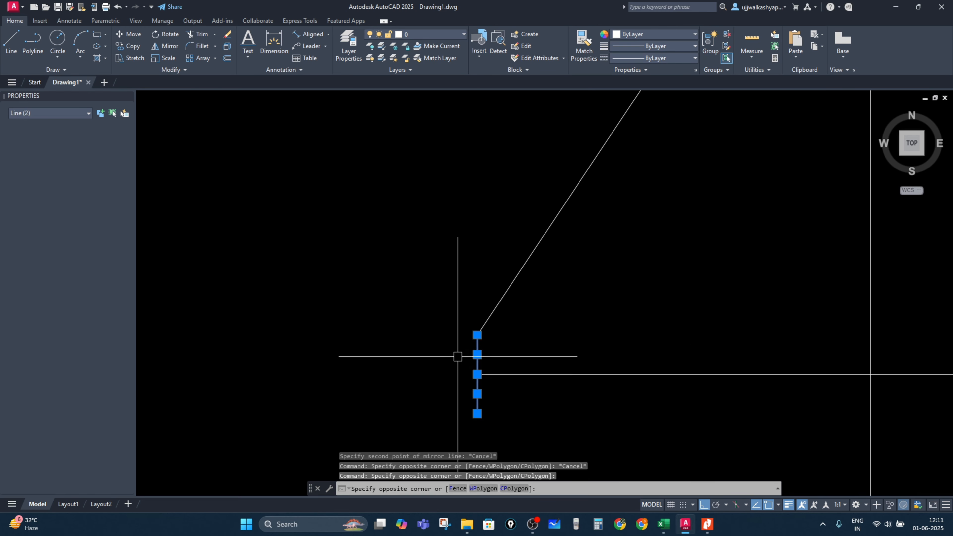
{"action": "scroll", "coordinate": [458, 376], "scroll_direction": "down", "scroll_amount": 2}
{"action": "key", "text": "Return"}
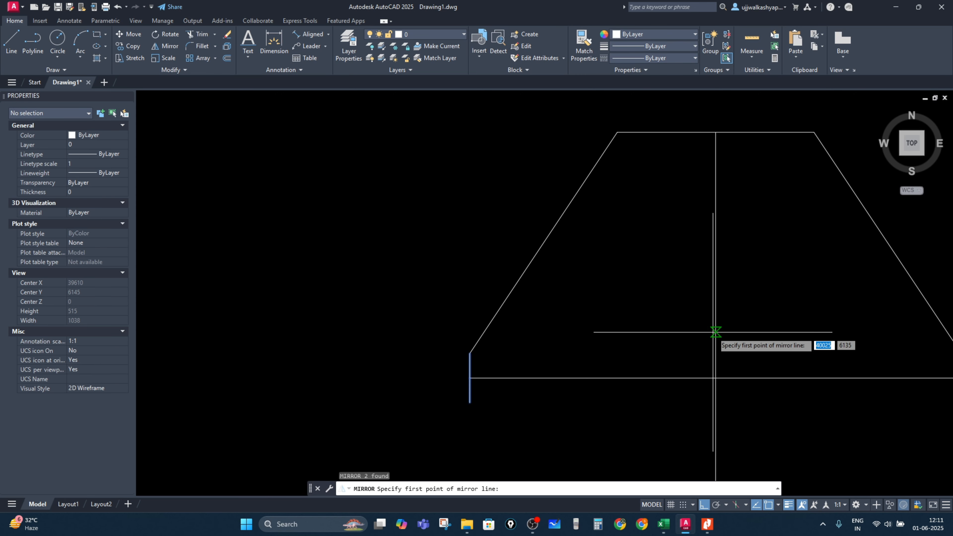
{"action": "left_click", "coordinate": [716, 334]}
{"action": "left_click", "coordinate": [716, 406]}
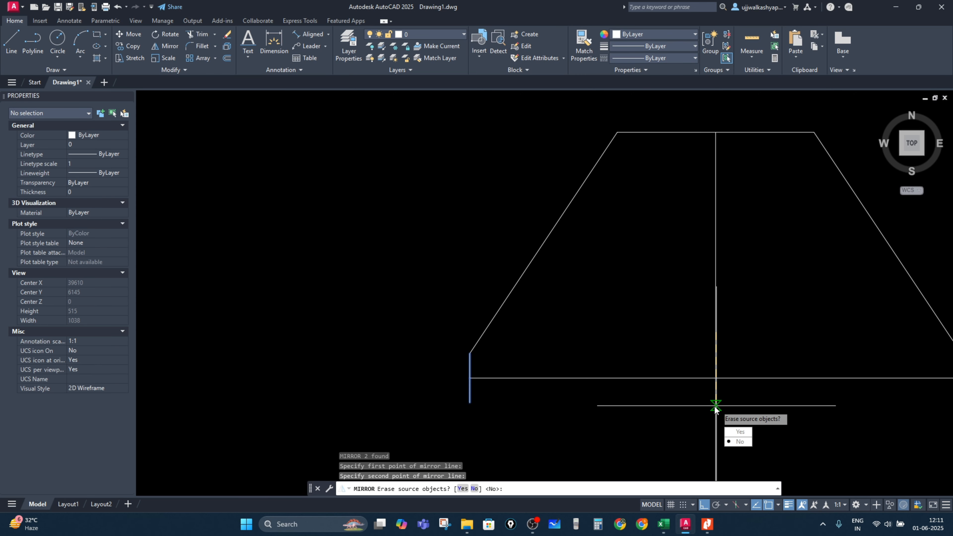
{"action": "key", "text": "Return"}
{"action": "scroll", "coordinate": [715, 406], "scroll_direction": "down", "scroll_amount": 4}
{"action": "scroll", "coordinate": [623, 338], "scroll_direction": "up", "scroll_amount": 1}
{"action": "key", "text": "Escape"}
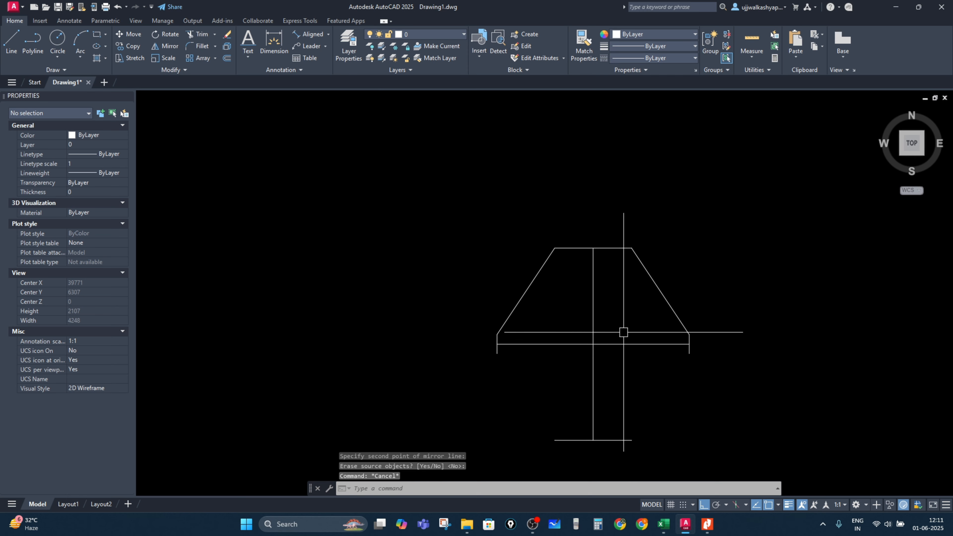
Step: Mirror both slanted lines about the horizontal line through the 50 mm lines to form the bulb's lower half
{"action": "scroll", "coordinate": [624, 332], "scroll_direction": "up", "scroll_amount": 4}
{"action": "left_click", "coordinate": [814, 304]}
{"action": "left_click", "coordinate": [615, 310]}
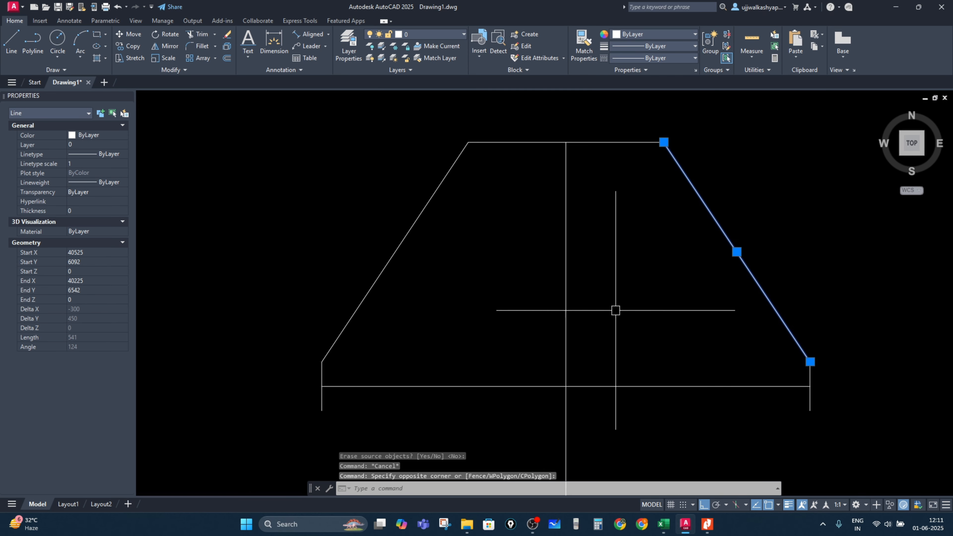
{"action": "left_click", "coordinate": [451, 263]}
{"action": "left_click", "coordinate": [336, 246]}
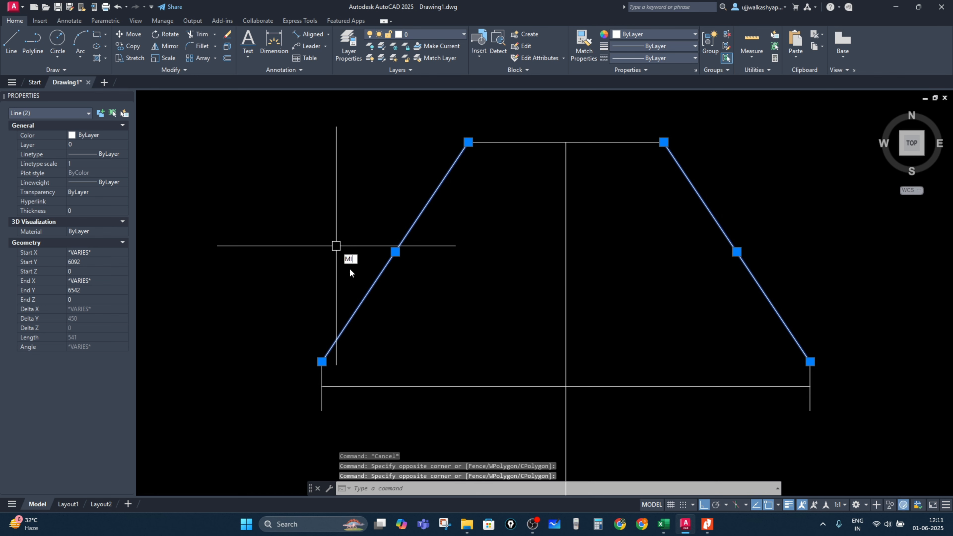
{"action": "key", "text": "Return"}
{"action": "left_click", "coordinate": [566, 386]}
{"action": "left_click", "coordinate": [698, 385]}
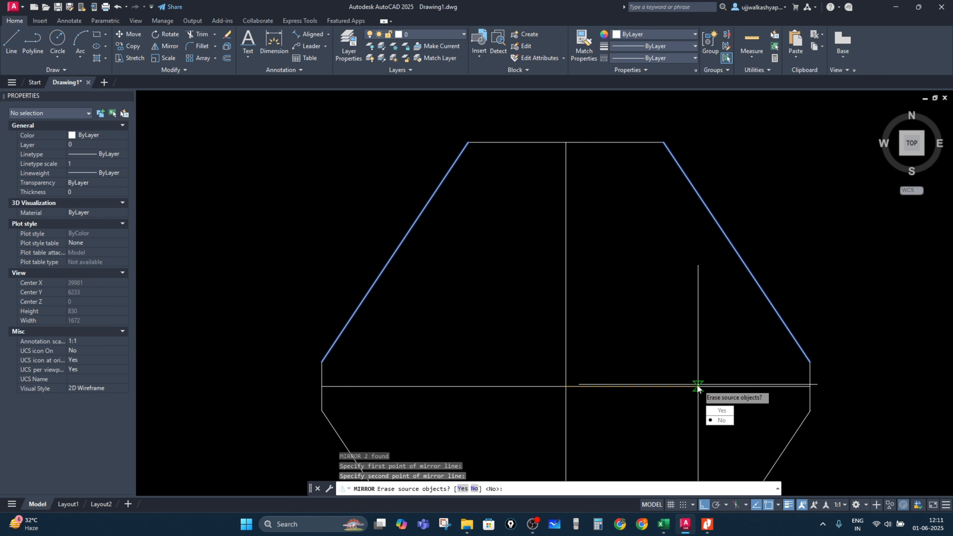
{"action": "key", "text": "Escape"}
Step: Erase the centre lines and horizontal line inside the bulb outline
{"action": "scroll", "coordinate": [698, 386], "scroll_direction": "down", "scroll_amount": 2}
{"action": "middle_click_drag", "start_coordinate": [699, 385], "coordinate": [573, 255]}
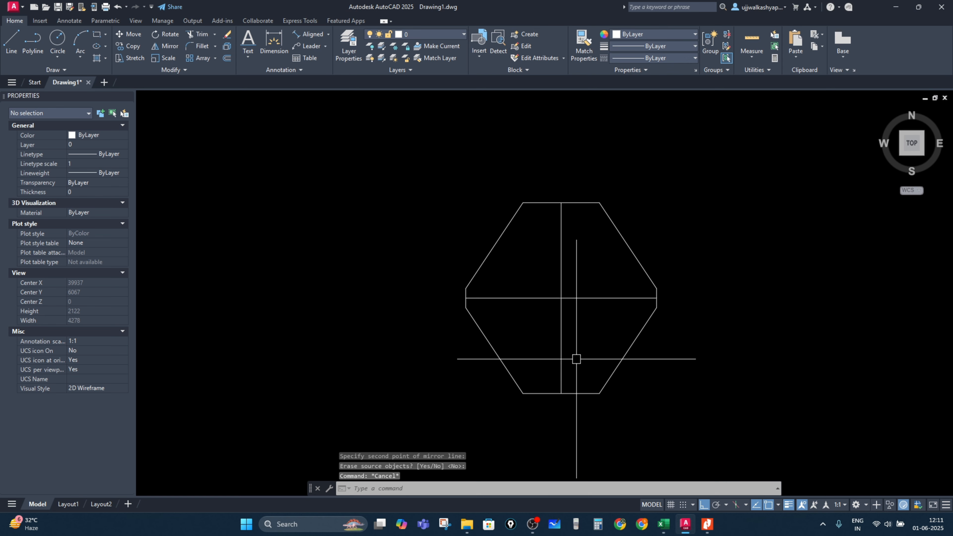
{"action": "left_click", "coordinate": [638, 312]}
{"action": "left_click", "coordinate": [559, 294]}
{"action": "key", "text": "Delete"}
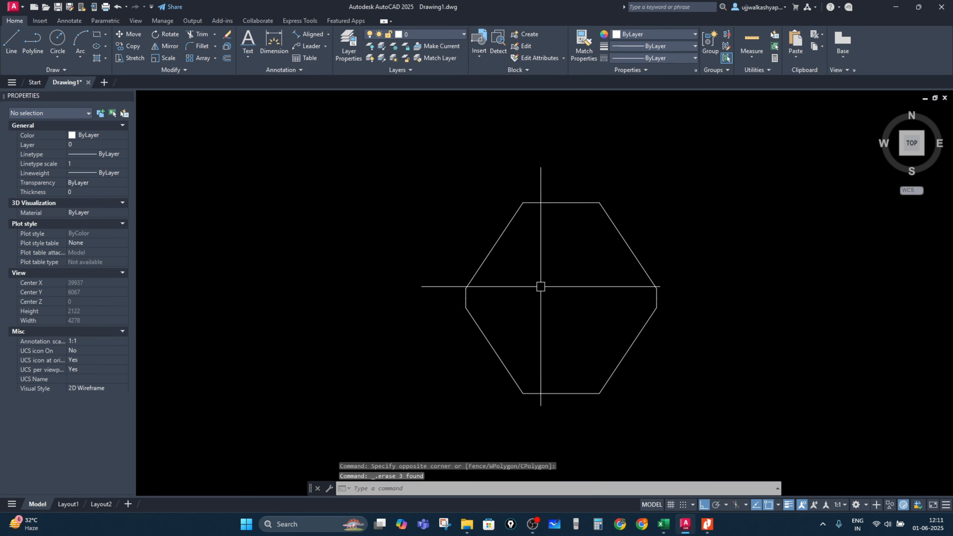
Step: Add an aligned dimension across the bulb's widest width
{"action": "left_click", "coordinate": [306, 36]}
{"action": "scroll", "coordinate": [452, 325], "scroll_direction": "up", "scroll_amount": 4}
{"action": "left_click", "coordinate": [485, 257]}
{"action": "scroll", "coordinate": [730, 303], "scroll_direction": "down", "scroll_amount": 2}
{"action": "middle_click_drag", "start_coordinate": [730, 303], "coordinate": [604, 297]}
{"action": "left_click", "coordinate": [765, 268]}
{"action": "left_click", "coordinate": [734, 271]}
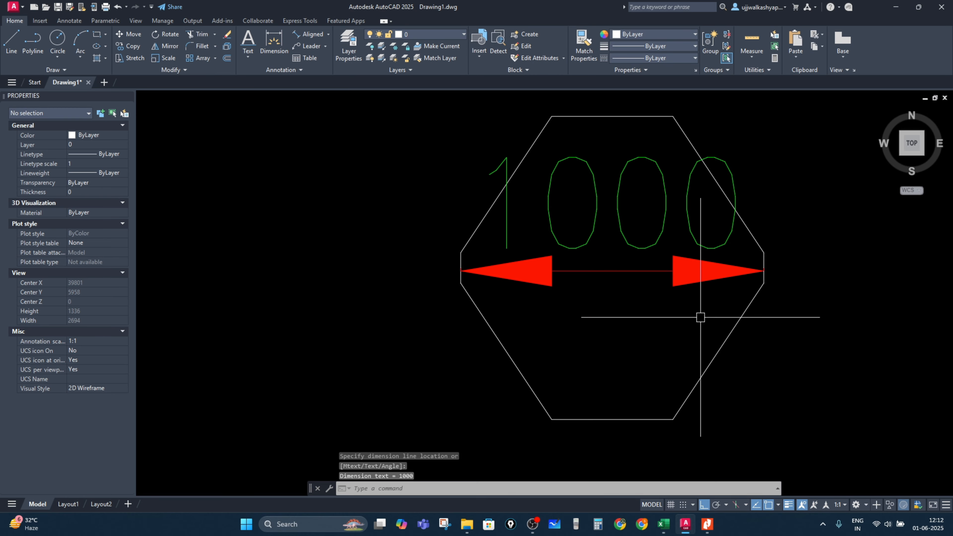
{"action": "key", "text": "Return"}
{"action": "left_click", "coordinate": [559, 419]}
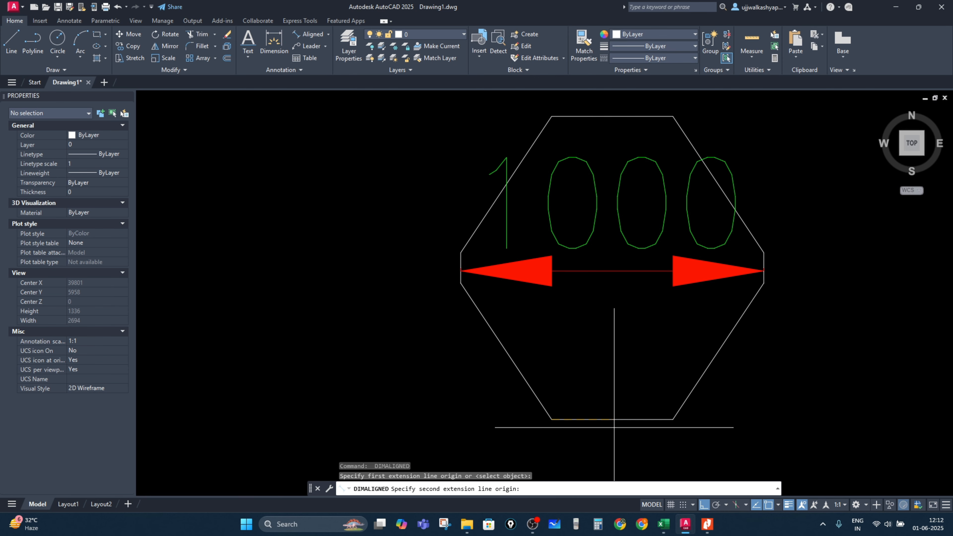
{"action": "left_click", "coordinate": [674, 418]}
{"action": "key", "text": "Escape"}
{"action": "scroll", "coordinate": [677, 356], "scroll_direction": "down", "scroll_amount": 4}
{"action": "left_click", "coordinate": [670, 400]}
{"action": "left_click", "coordinate": [647, 353]}
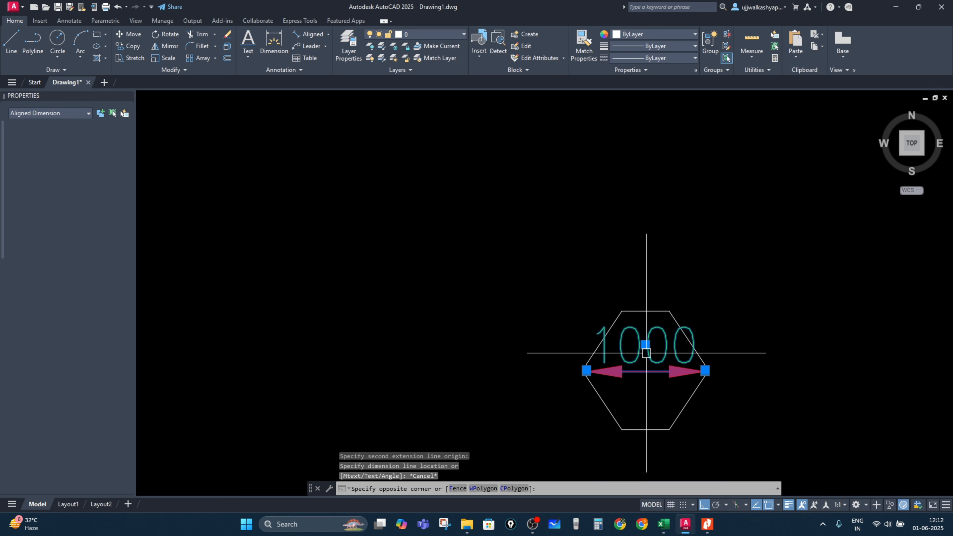
{"action": "key", "text": "Return"}
{"action": "left_click", "coordinate": [637, 358]}
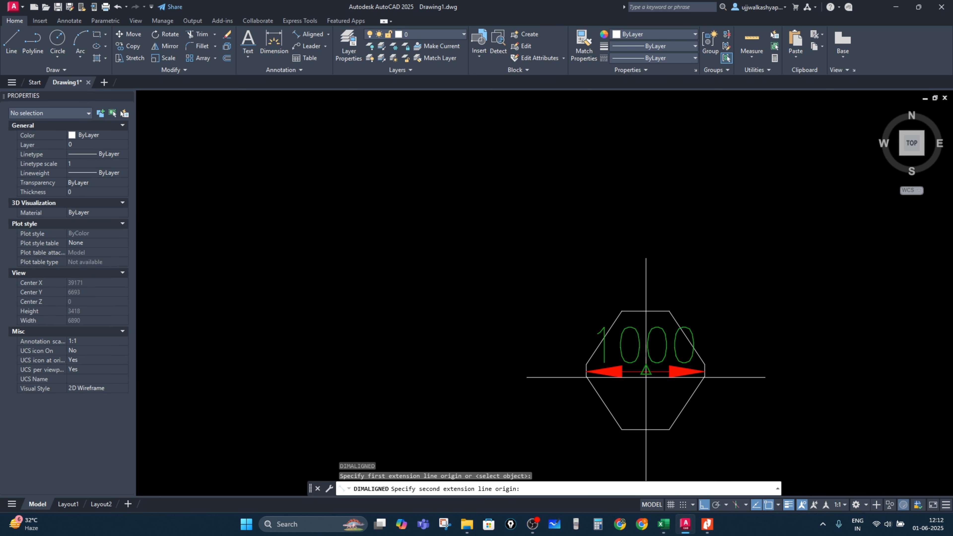
{"action": "left_click", "coordinate": [655, 380]}
{"action": "key", "text": "Escape"}
{"action": "key", "text": "Escape"}
Step: Delete the bulb's width dimension
{"action": "left_click", "coordinate": [674, 385]}
{"action": "left_click", "coordinate": [645, 361]}
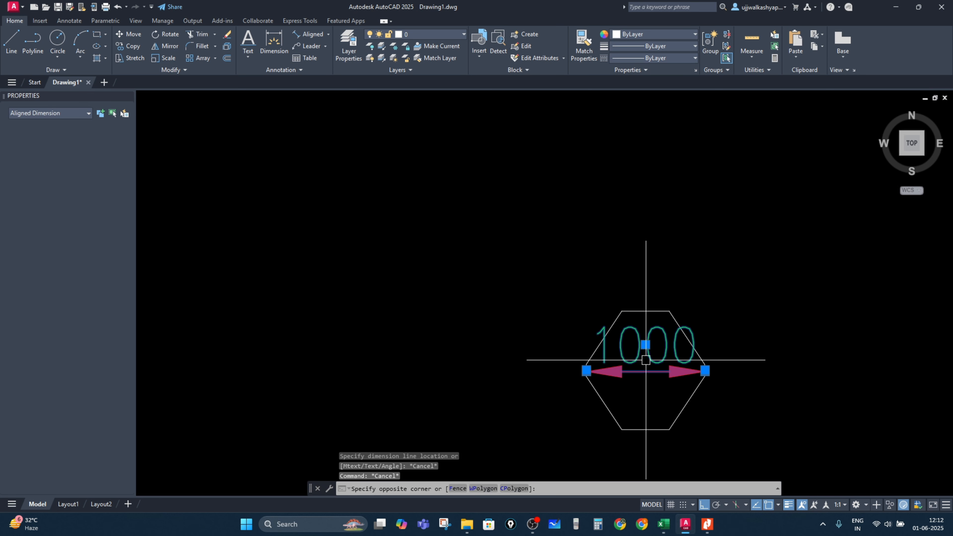
{"action": "key", "text": "Delete"}
Step: Draw a horizontal line across the bulb at its widest point
{"action": "key", "text": "Return"}
{"action": "scroll", "coordinate": [601, 371], "scroll_direction": "up", "scroll_amount": 5}
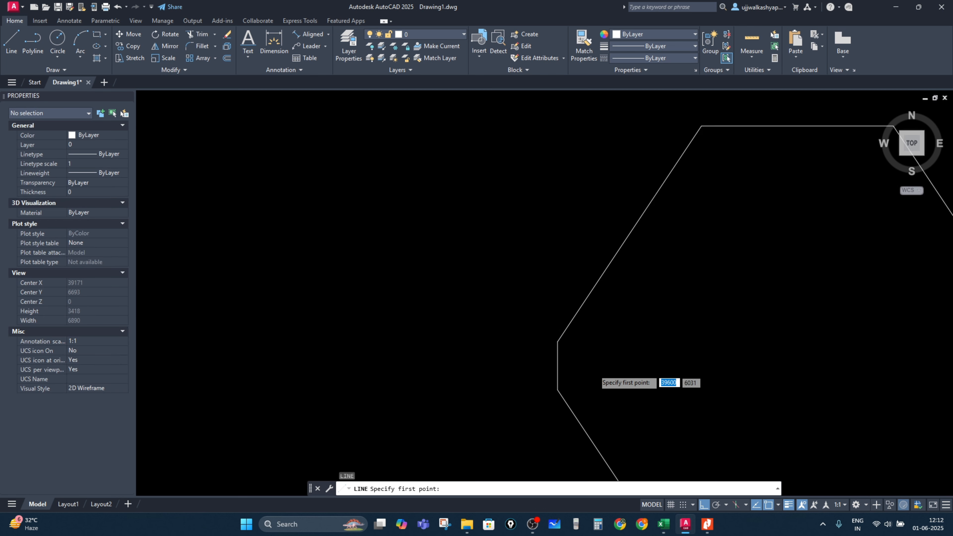
{"action": "left_click", "coordinate": [499, 359]}
{"action": "scroll", "coordinate": [500, 359], "scroll_direction": "down", "scroll_amount": 3}
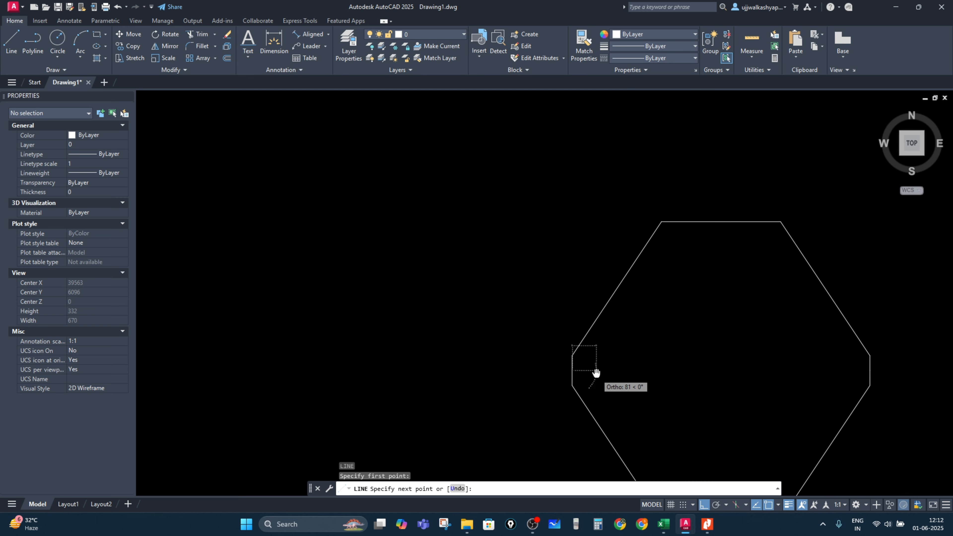
{"action": "left_click", "coordinate": [796, 360]}
{"action": "key", "text": "Escape"}
Step: Add a vertical aligned dimension from the pile base to the first bulb's level line and check it against the Excel sheet
{"action": "scroll", "coordinate": [497, 357], "scroll_direction": "down", "scroll_amount": 4}
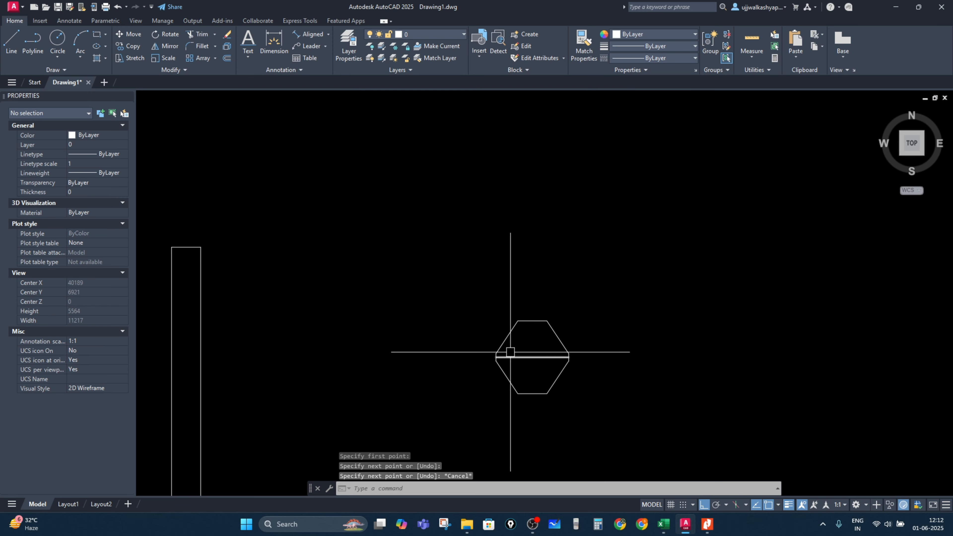
{"action": "middle_click_drag", "start_coordinate": [484, 347], "coordinate": [776, 243]}
{"action": "scroll", "coordinate": [646, 404], "scroll_direction": "up", "scroll_amount": 2}
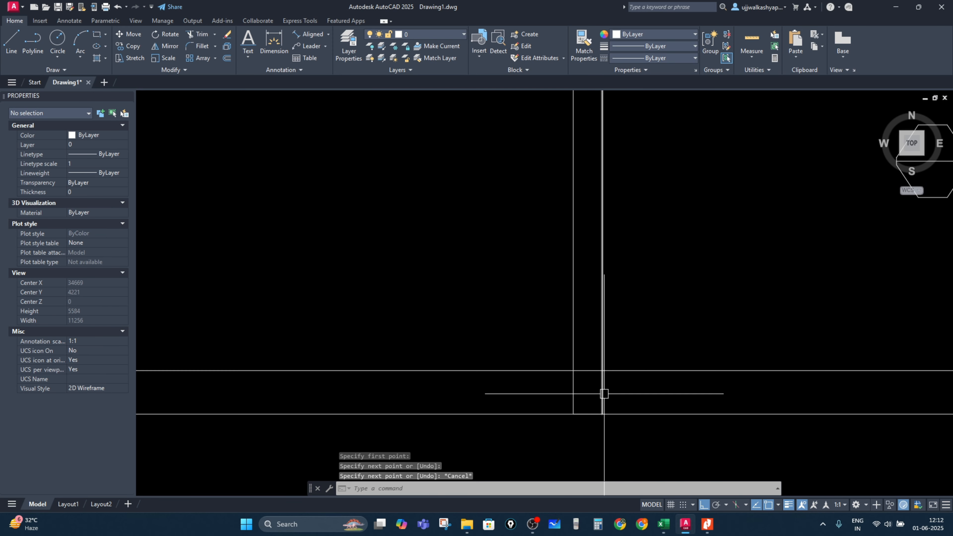
{"action": "left_click", "coordinate": [305, 32]}
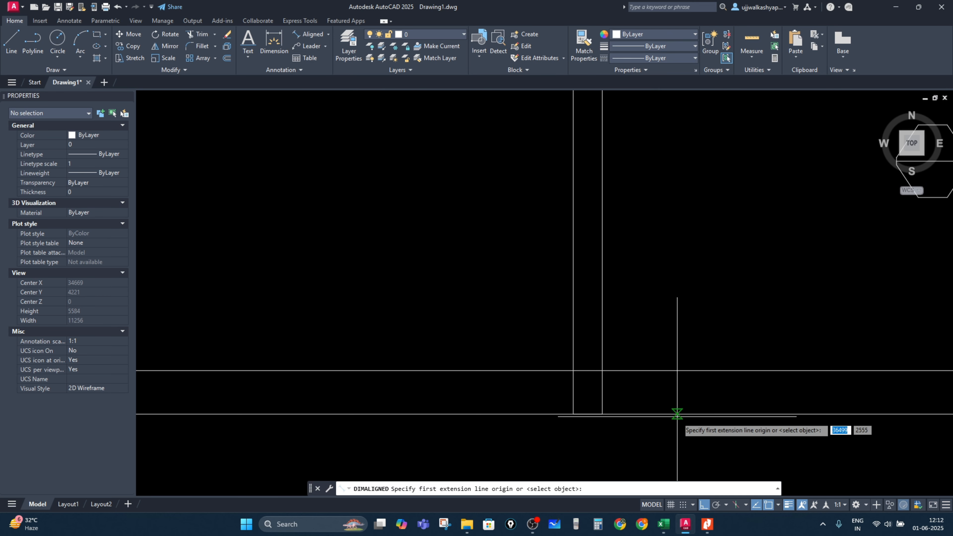
{"action": "left_click", "coordinate": [664, 414]}
{"action": "left_click", "coordinate": [663, 371]}
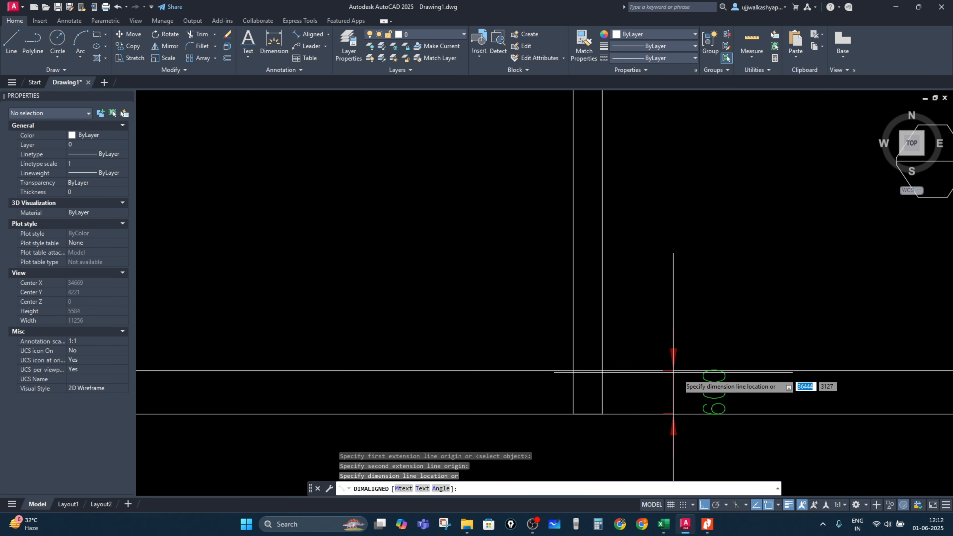
{"action": "left_click", "coordinate": [674, 387]}
{"action": "key", "text": "alt+Tab"}
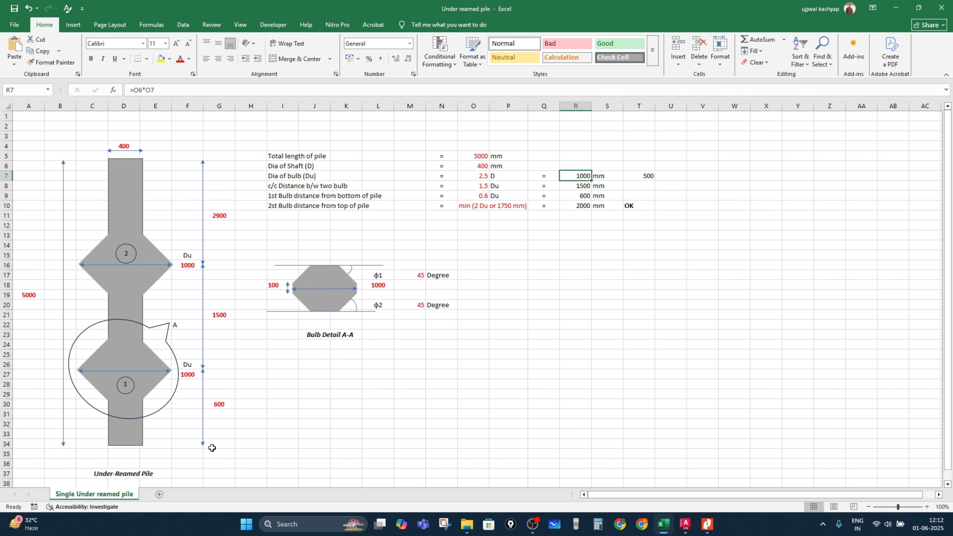
{"action": "key", "text": "alt+Tab"}
{"action": "scroll", "coordinate": [634, 324], "scroll_direction": "up", "scroll_amount": 4}
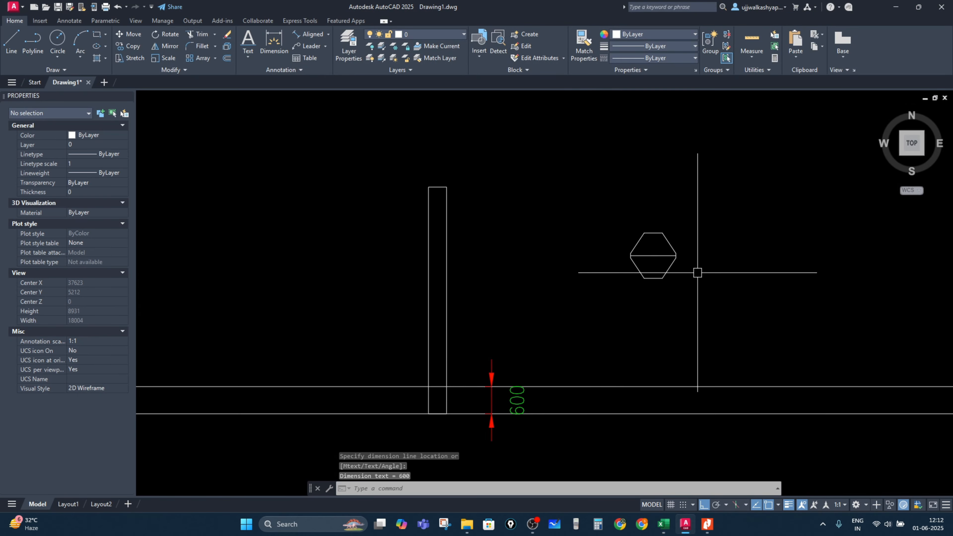
{"action": "left_click", "coordinate": [705, 302]}
{"action": "left_click", "coordinate": [523, 221]}
{"action": "key", "text": "Escape"}
{"action": "left_click", "coordinate": [695, 311]}
{"action": "left_click", "coordinate": [526, 167]}
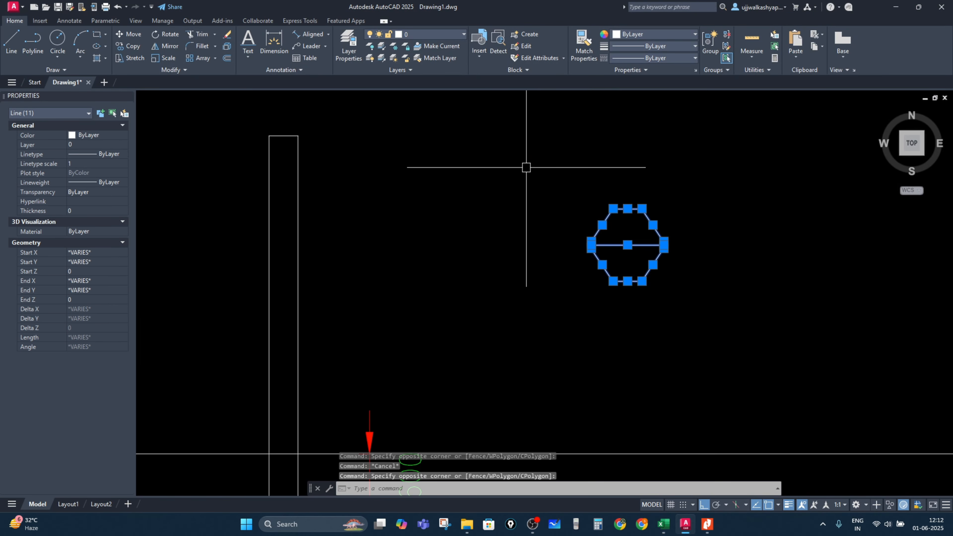
{"action": "type", "text": "Co"}
{"action": "key", "text": "Return"}
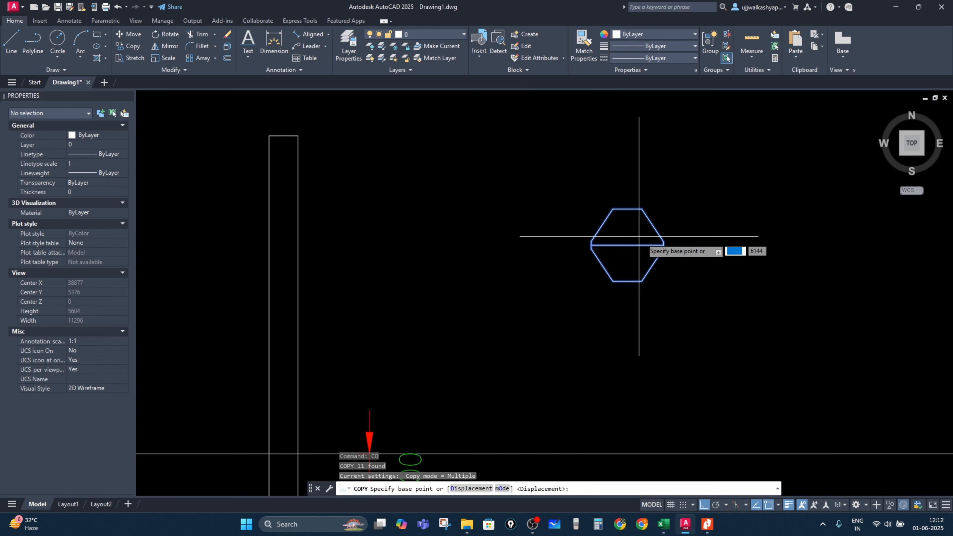
{"action": "scroll", "coordinate": [620, 271], "scroll_direction": "down", "scroll_amount": 2}
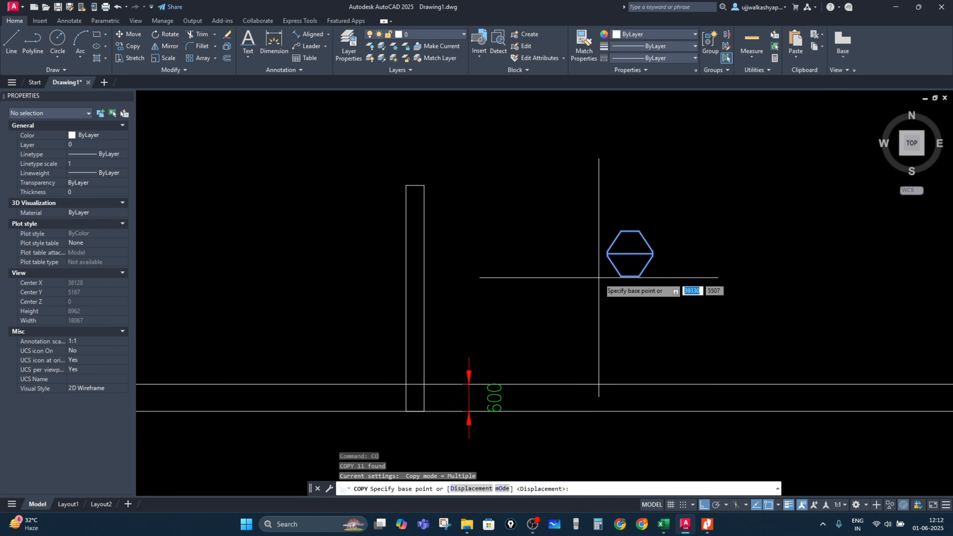
{"action": "key", "text": "Escape"}
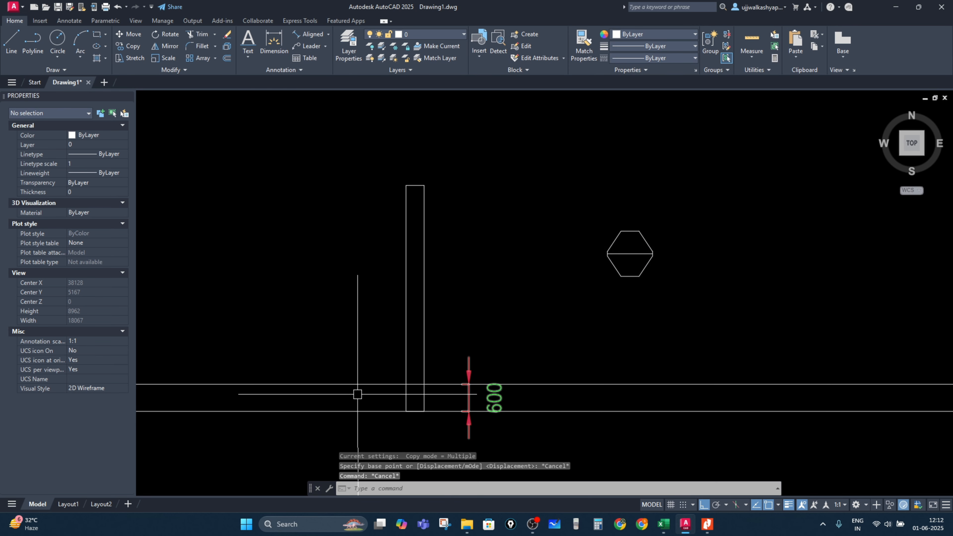
Step: Trim the first bulb's level line back to the pile shaft's sides
{"action": "scroll", "coordinate": [361, 394], "scroll_direction": "up", "scroll_amount": 2}
{"action": "key", "text": "Return"}
{"action": "left_click", "coordinate": [392, 379]}
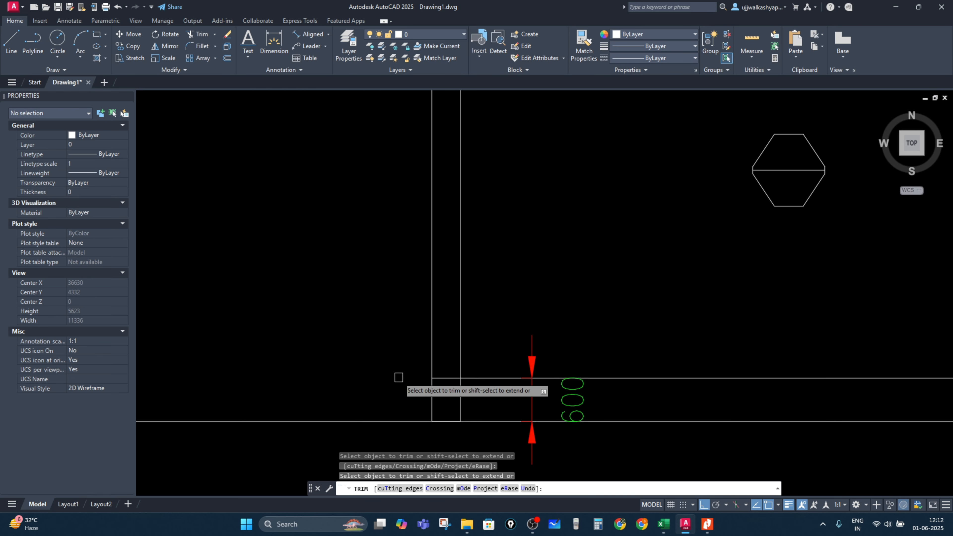
{"action": "left_click", "coordinate": [488, 378]}
{"action": "key", "text": "Escape"}
Step: Copy the whole bulb from its centre onto the pile axis at the first bulb's level line
{"action": "scroll", "coordinate": [836, 229], "scroll_direction": "down", "scroll_amount": 2}
{"action": "middle_click_drag", "start_coordinate": [837, 229], "coordinate": [766, 271]}
{"action": "left_click", "coordinate": [786, 280]}
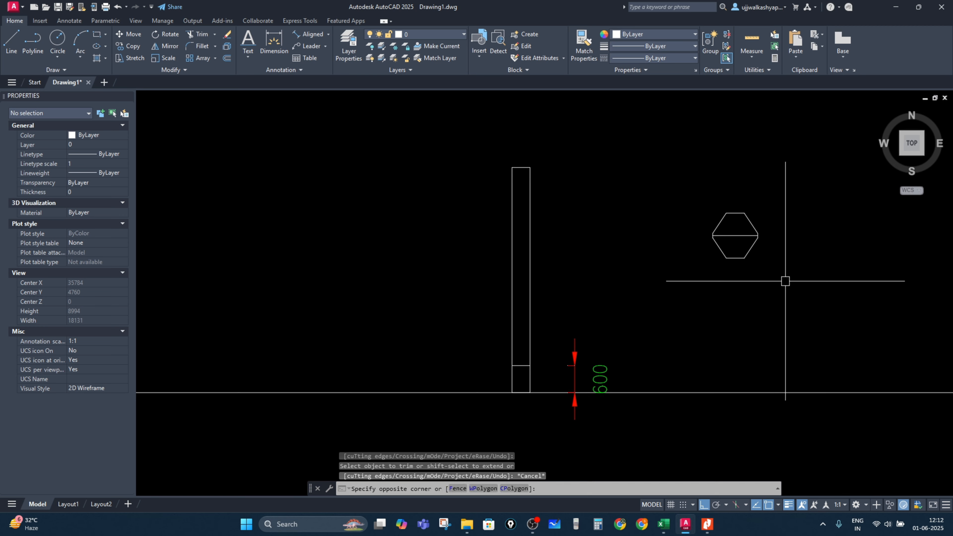
{"action": "left_click", "coordinate": [694, 186]}
{"action": "key", "text": "Return"}
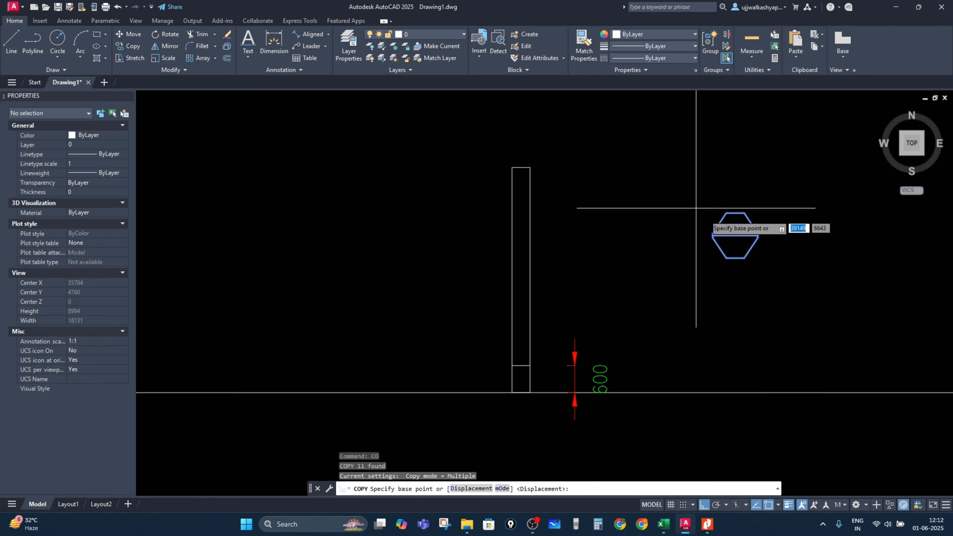
{"action": "left_click", "coordinate": [736, 235]}
{"action": "scroll", "coordinate": [534, 372], "scroll_direction": "up", "scroll_amount": 4}
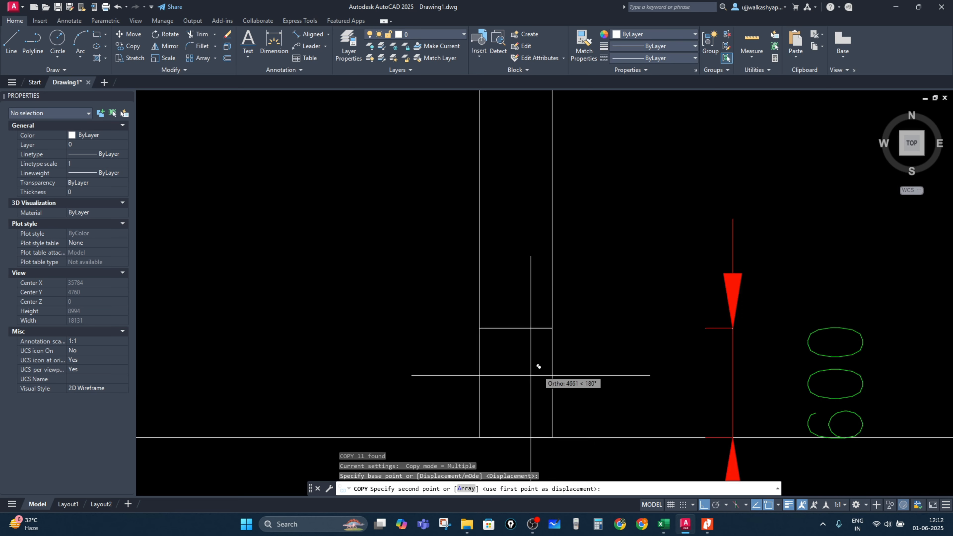
{"action": "left_click", "coordinate": [515, 328]}
{"action": "key", "text": "Escape"}
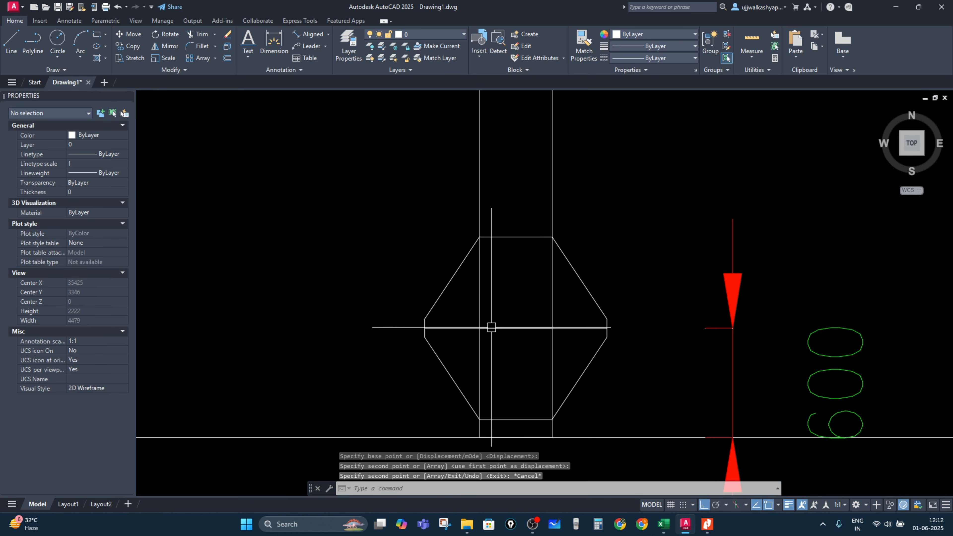
Step: Delete the horizontal lines running across the copied bulb
{"action": "left_click", "coordinate": [513, 338]}
{"action": "left_click", "coordinate": [501, 316]}
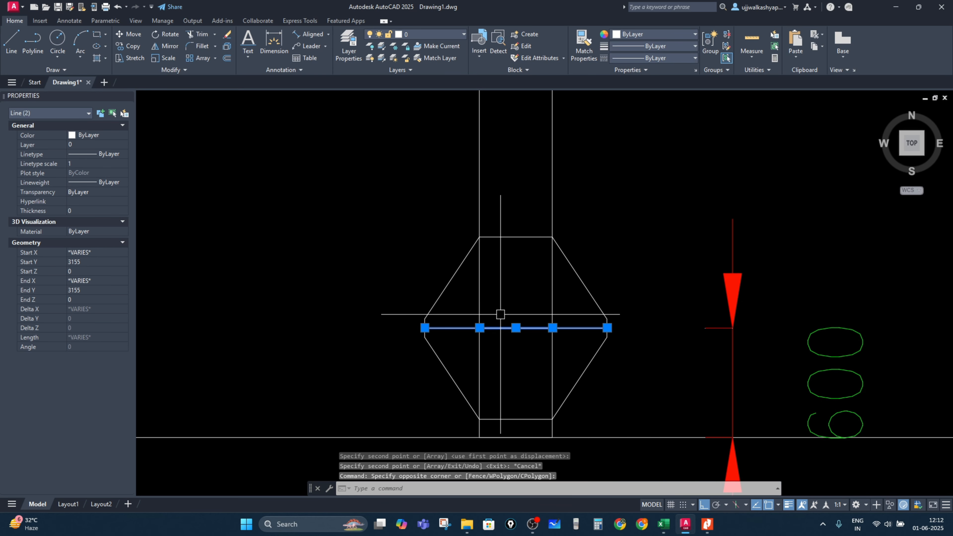
{"action": "key", "text": "Delete"}
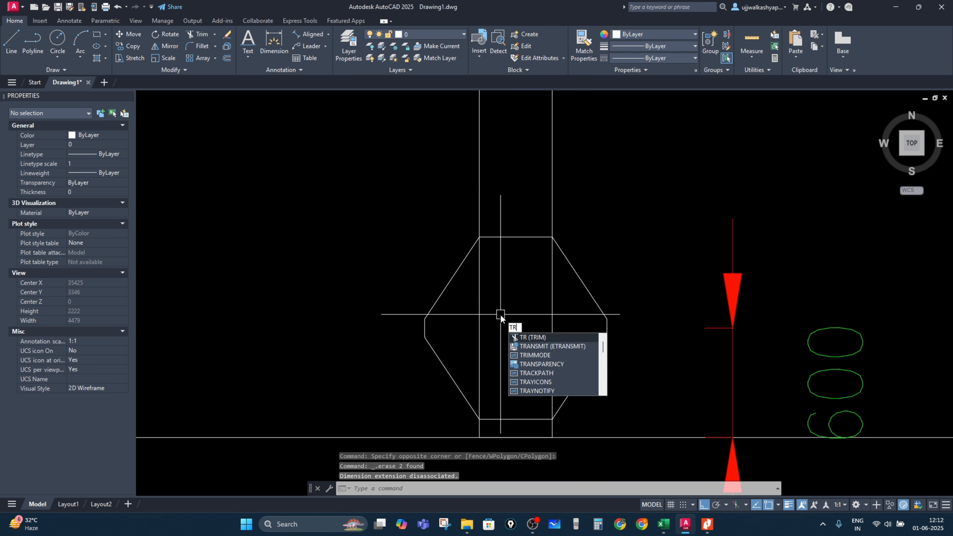
Step: Trim the shaft lines running through the copied bulb at the pile base and the leftover line beneath it
{"action": "key", "text": "Return"}
{"action": "left_click", "coordinate": [480, 278]}
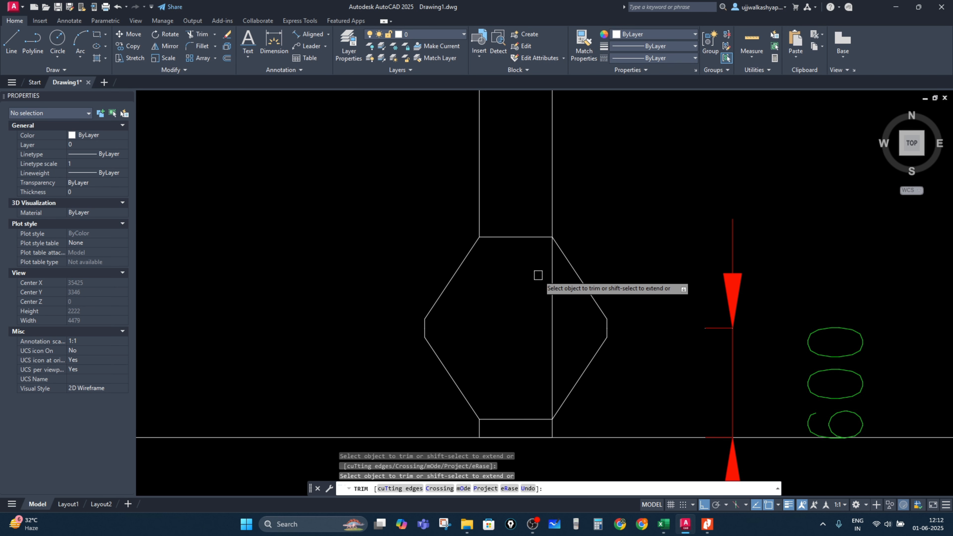
{"action": "left_click_drag", "start_coordinate": [531, 412], "coordinate": [528, 424]}
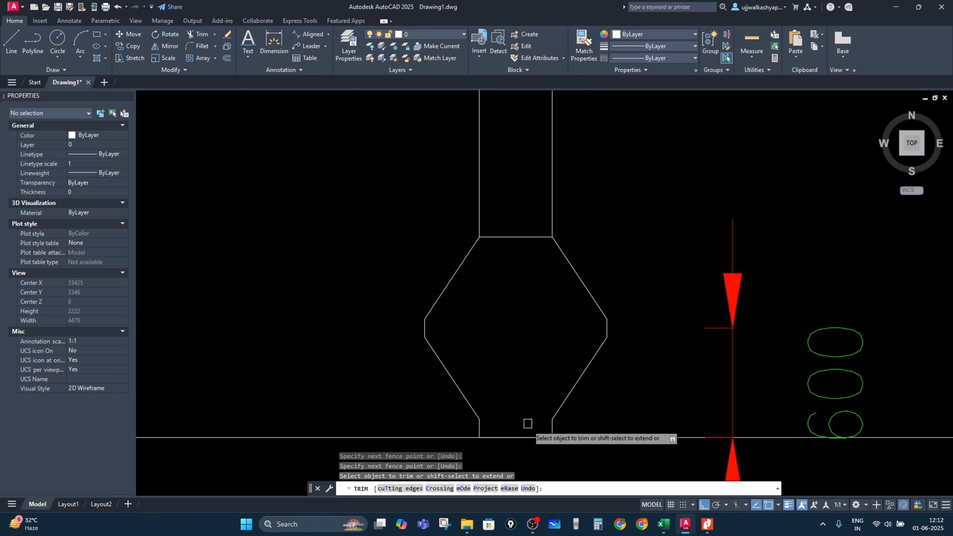
{"action": "left_click", "coordinate": [471, 437]}
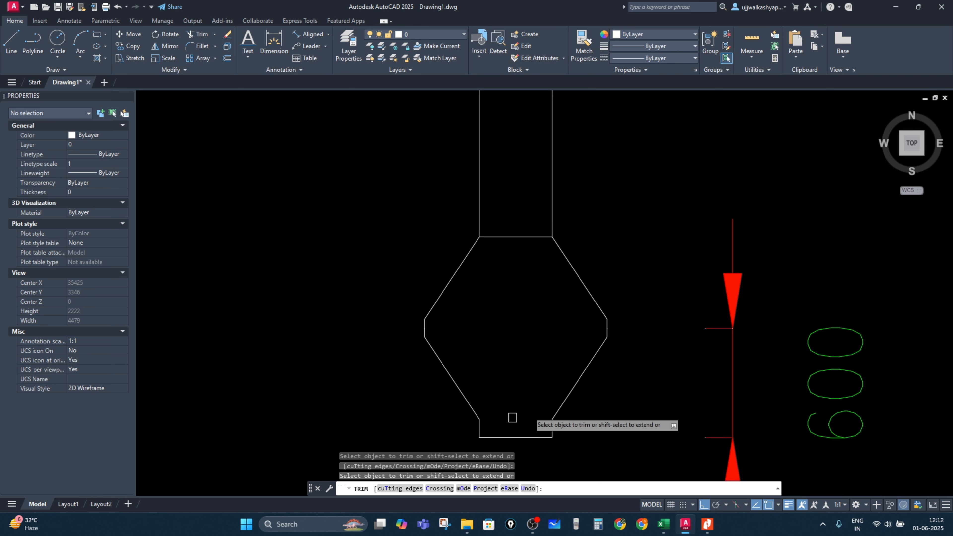
{"action": "scroll", "coordinate": [526, 376], "scroll_direction": "down", "scroll_amount": 6}
{"action": "scroll", "coordinate": [523, 370], "scroll_direction": "up", "scroll_amount": 4}
{"action": "scroll", "coordinate": [531, 373], "scroll_direction": "down", "scroll_amount": 5}
{"action": "key", "text": "Escape"}
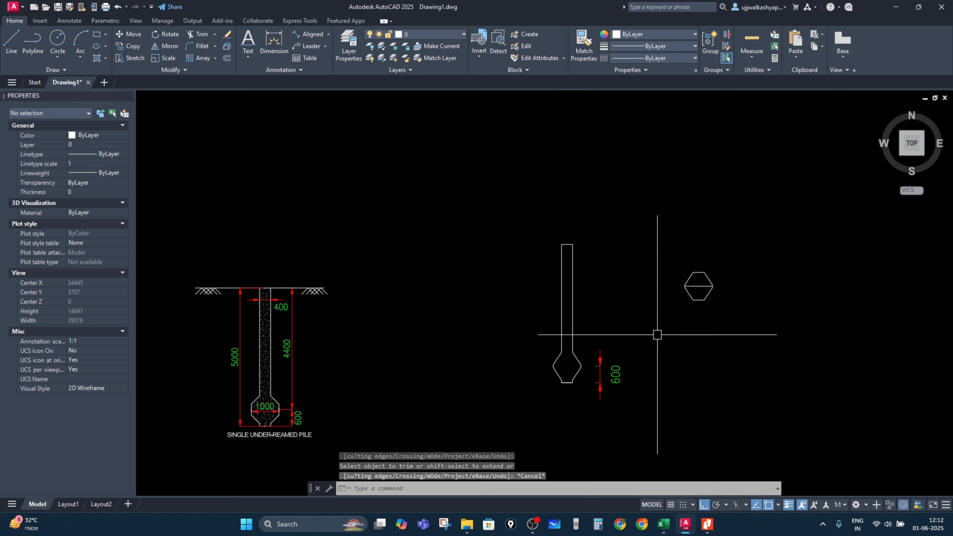
Step: Delete the aligned 600 dimension beside the bulb
{"action": "scroll", "coordinate": [552, 364], "scroll_direction": "up", "scroll_amount": 3}
{"action": "scroll", "coordinate": [617, 422], "scroll_direction": "up", "scroll_amount": 2}
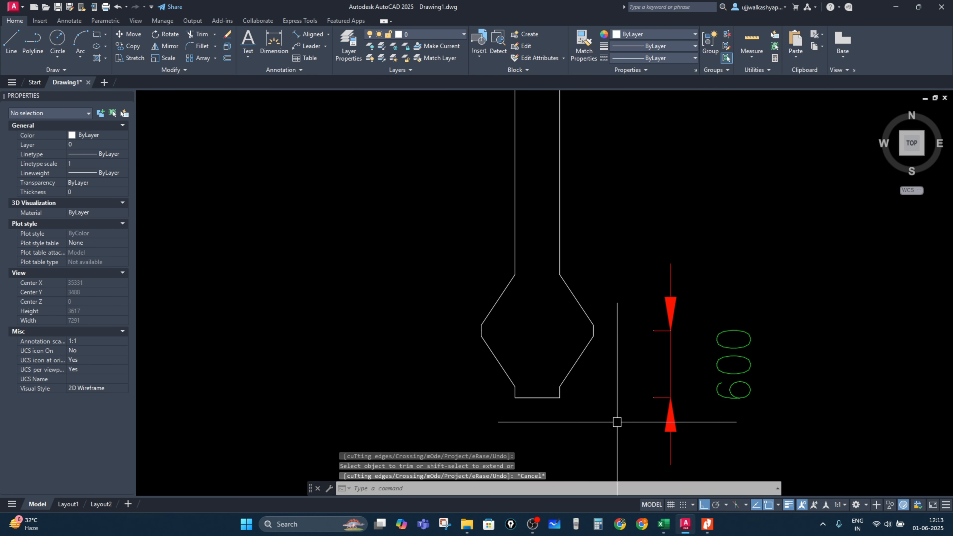
{"action": "left_click", "coordinate": [667, 324]}
{"action": "left_click", "coordinate": [653, 331]}
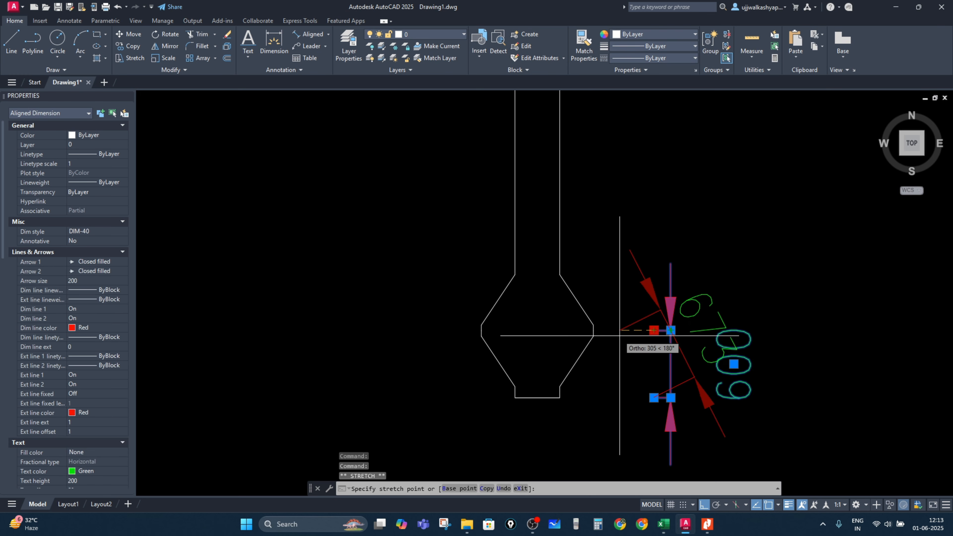
{"action": "key", "text": "Escape"}
{"action": "left_click", "coordinate": [661, 366]}
{"action": "key", "text": "Delete"}
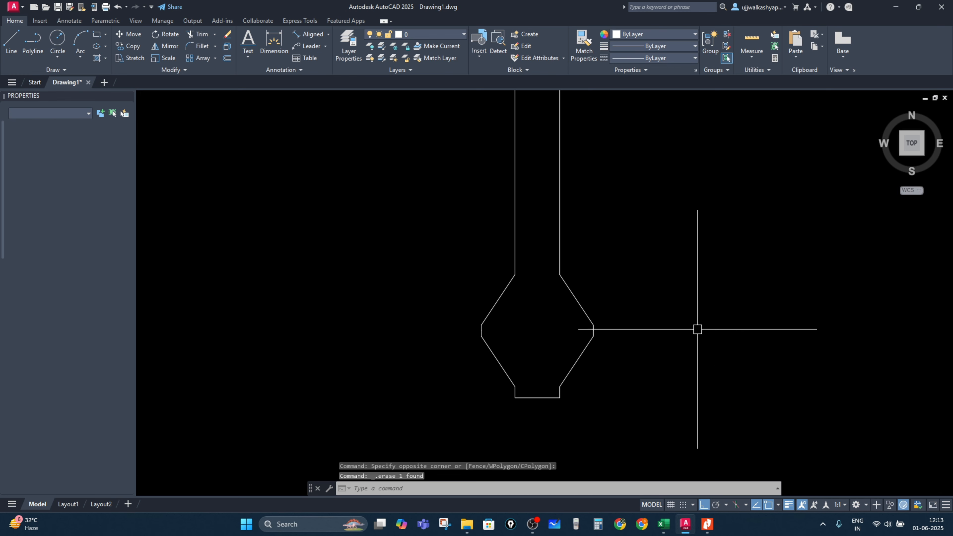
Step: Add a vertical linear dimension from the pile base to the bulb's widest level and compare it with the Excel sheet
{"action": "left_click", "coordinate": [312, 35]}
{"action": "key", "text": "Escape"}
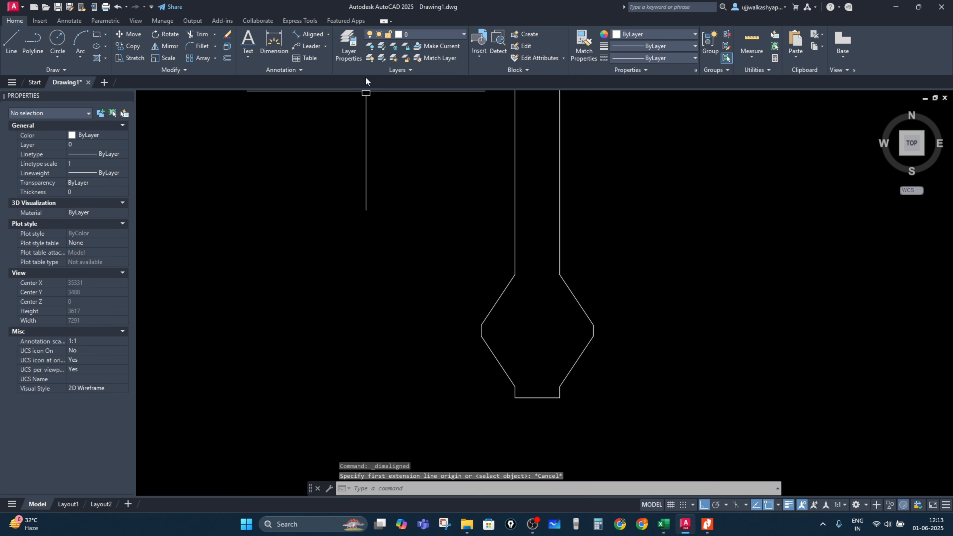
{"action": "left_click", "coordinate": [328, 35]}
{"action": "left_click", "coordinate": [314, 67]}
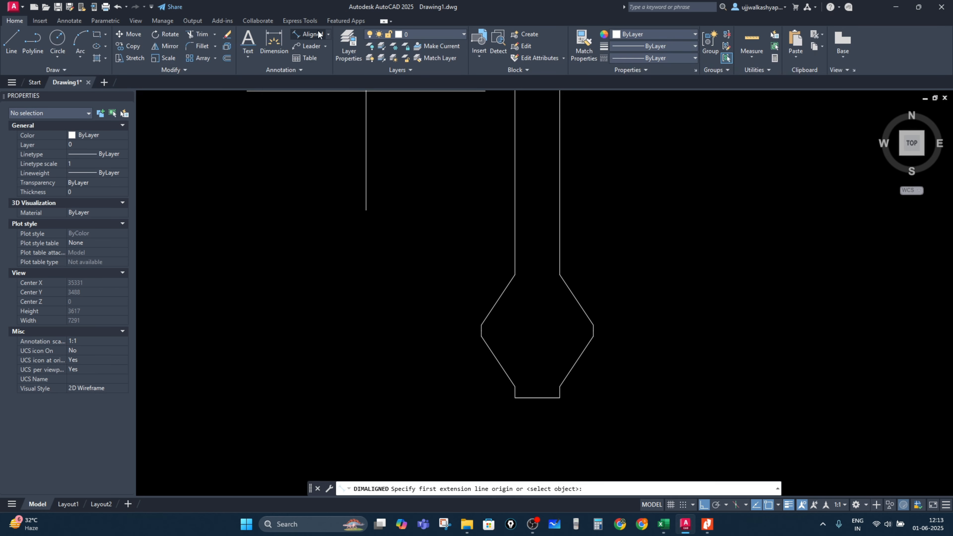
{"action": "left_click", "coordinate": [328, 31]}
{"action": "left_click", "coordinate": [314, 55]}
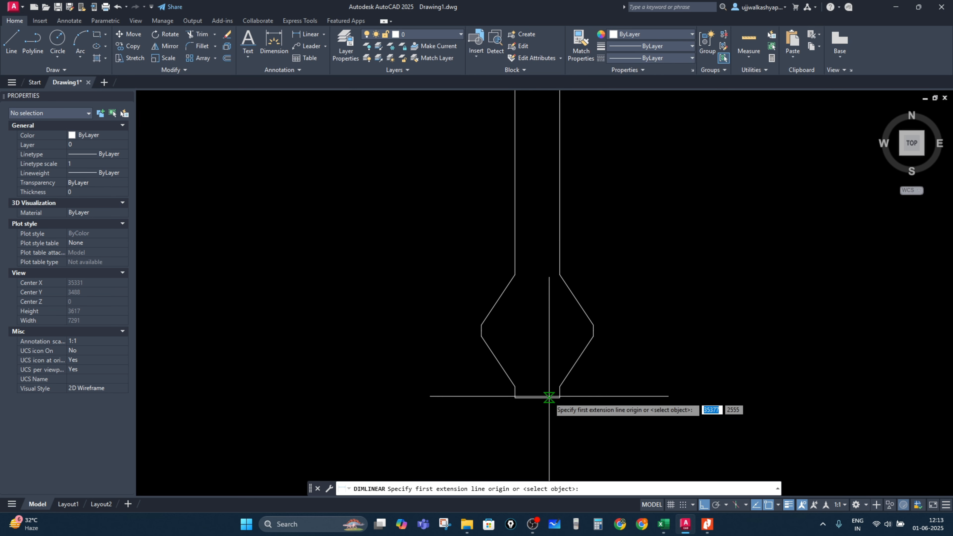
{"action": "left_click", "coordinate": [538, 398]}
{"action": "left_click", "coordinate": [593, 332]}
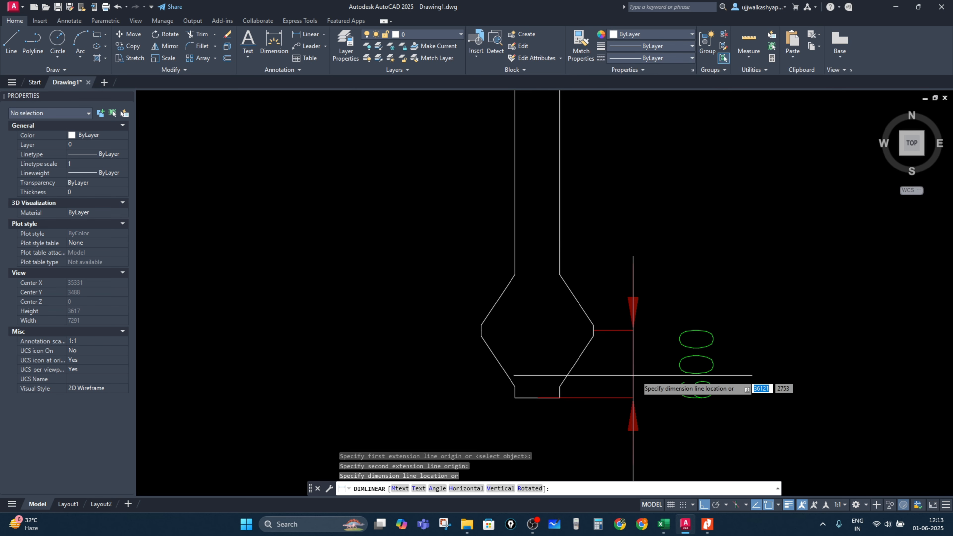
{"action": "left_click", "coordinate": [644, 376]}
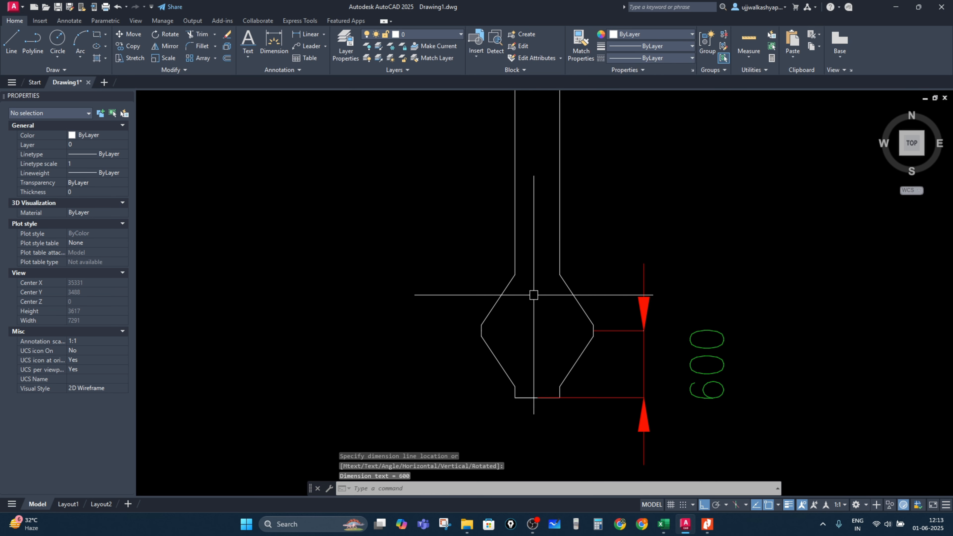
{"action": "key", "text": "alt+Tab"}
{"action": "key", "text": "alt+Tab"}
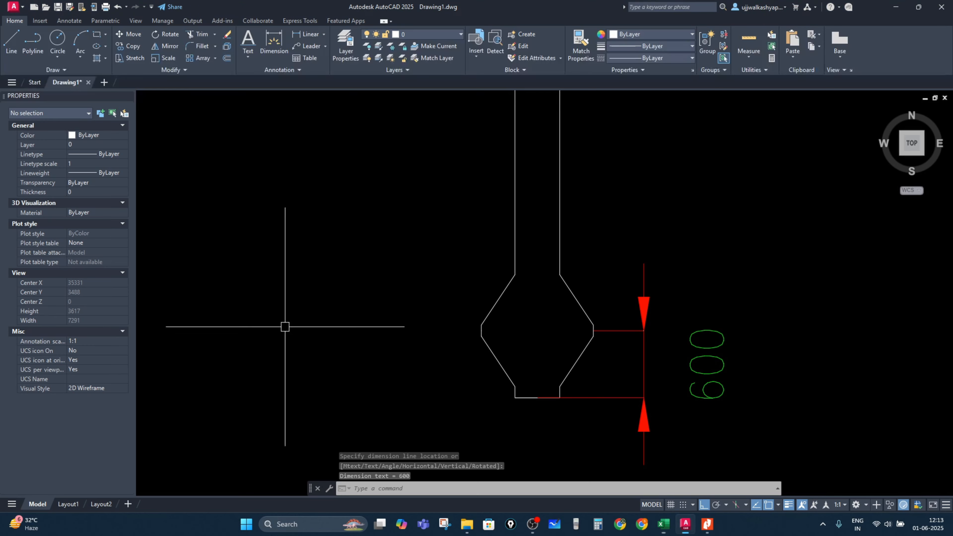
Step: Draw a horizontal construction line through the bulb's widest level
{"action": "type", "text": "XL"}
{"action": "key", "text": "Return"}
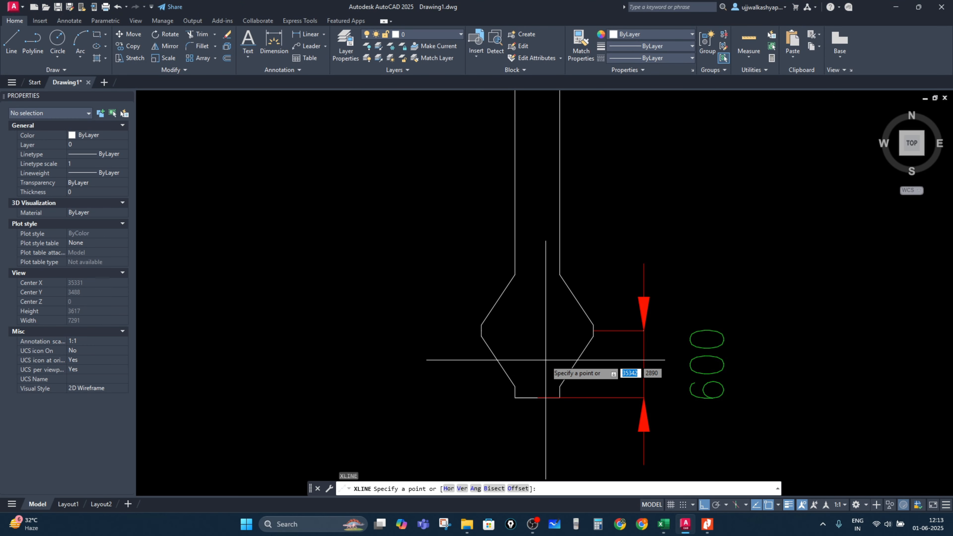
{"action": "type", "text": "H"}
{"action": "key", "text": "Return"}
{"action": "scroll", "coordinate": [474, 340], "scroll_direction": "up", "scroll_amount": 5}
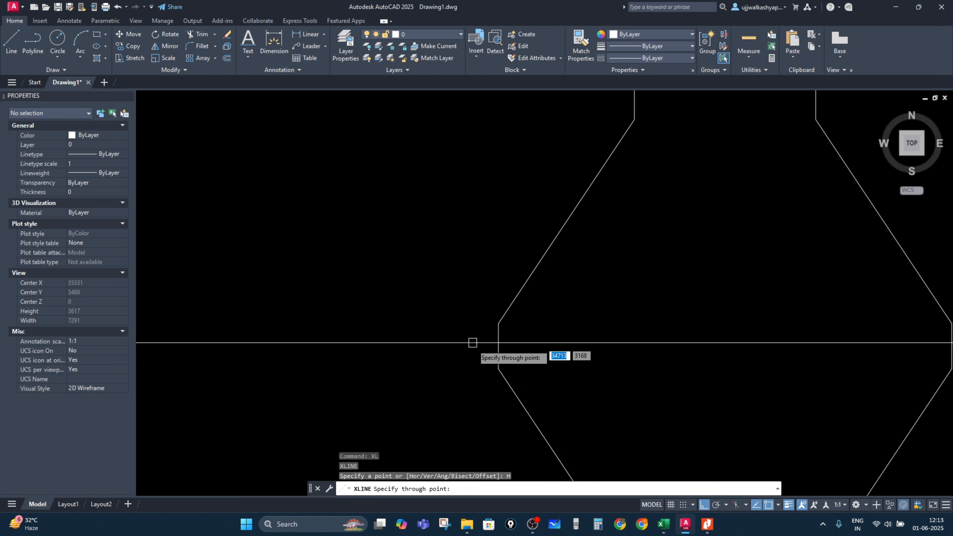
{"action": "left_click", "coordinate": [498, 346]}
{"action": "scroll", "coordinate": [498, 345], "scroll_direction": "down", "scroll_amount": 5}
{"action": "key", "text": "Escape"}
Step: Offset the construction line 1500 upward to mark the second bulb's level
{"action": "type", "text": "O"}
{"action": "key", "text": "Return"}
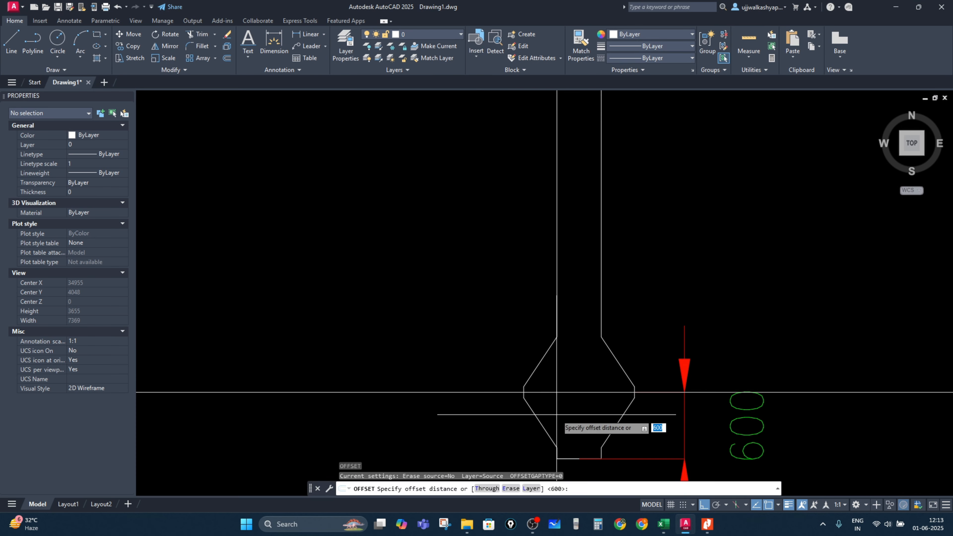
{"action": "type", "text": "1500"}
{"action": "key", "text": "Return"}
{"action": "scroll", "coordinate": [556, 414], "scroll_direction": "down", "scroll_amount": 4}
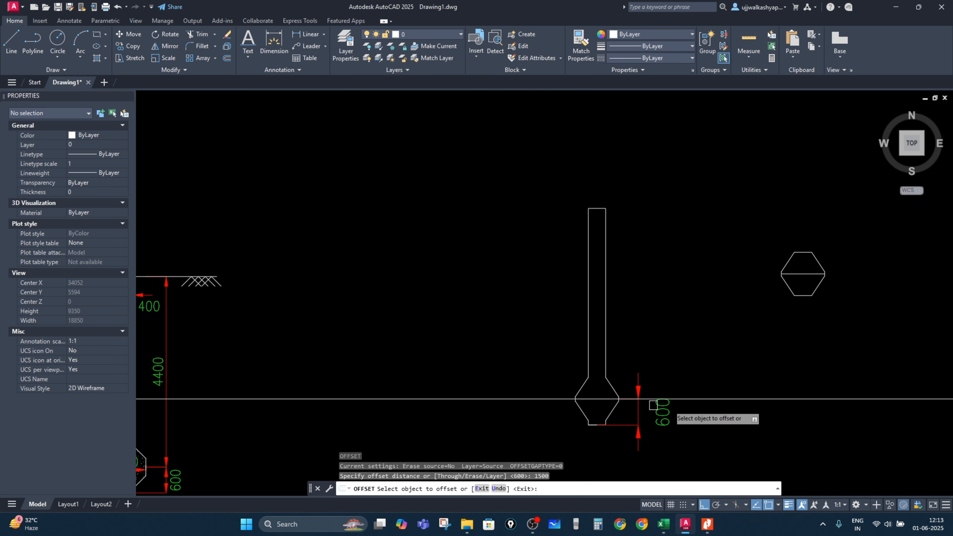
{"action": "left_click", "coordinate": [711, 400]}
{"action": "left_click", "coordinate": [696, 343]}
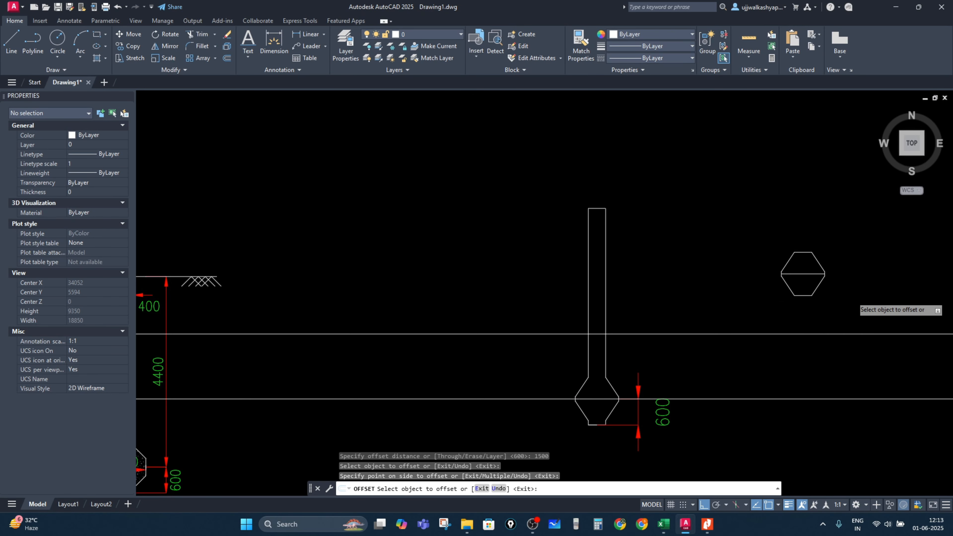
{"action": "scroll", "coordinate": [857, 297], "scroll_direction": "up", "scroll_amount": 2}
{"action": "key", "text": "Escape"}
{"action": "left_click", "coordinate": [856, 318]}
{"action": "key", "text": "Escape"}
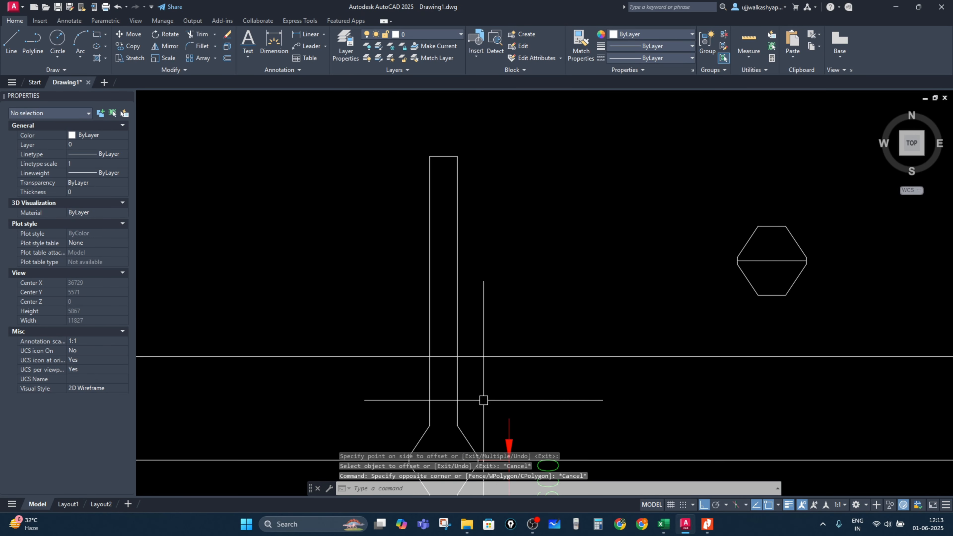
Step: Copy the bulb detail from its centre onto the pile axis at the offset construction line
{"action": "key", "text": "Return"}
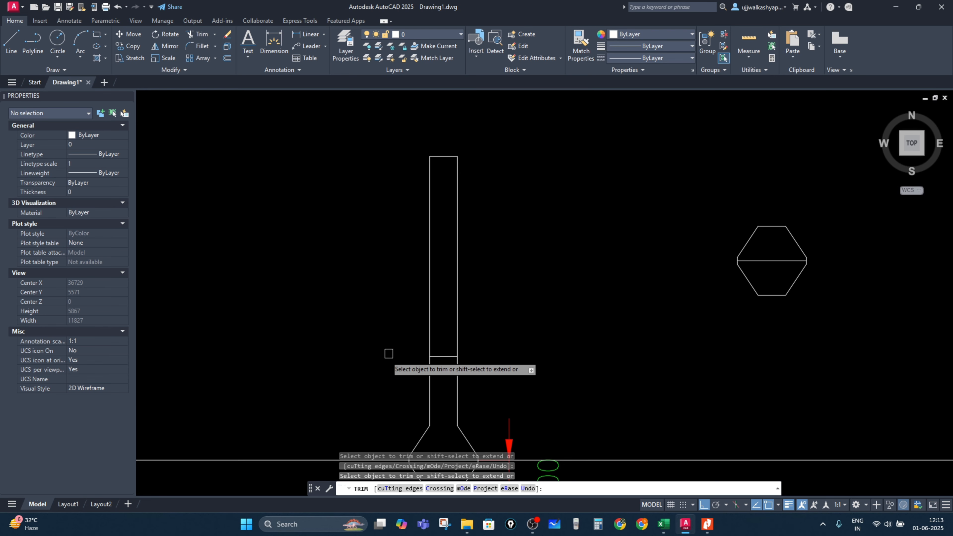
{"action": "key", "text": "Escape"}
{"action": "left_click", "coordinate": [834, 323]}
{"action": "left_click", "coordinate": [714, 206]}
{"action": "type", "text": "c"}
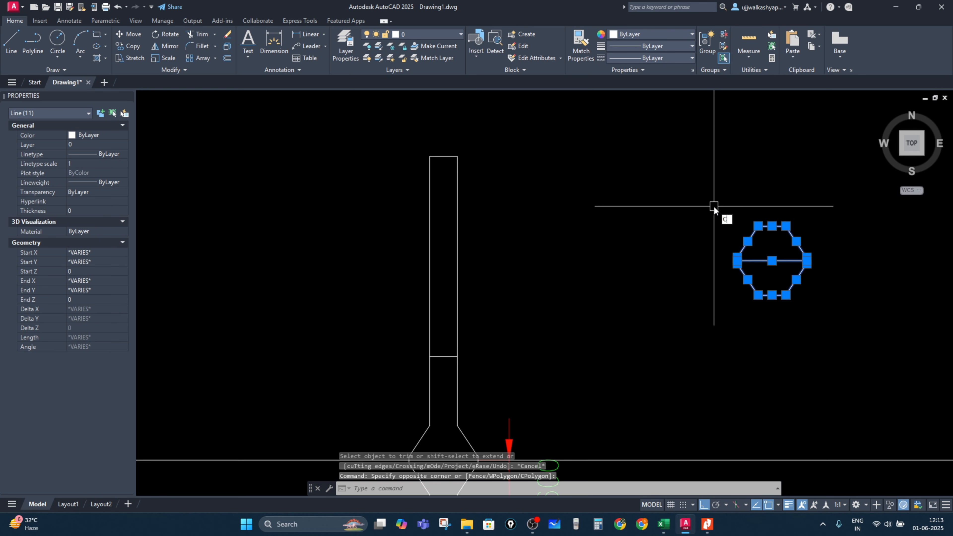
{"action": "type", "text": "o"}
{"action": "key", "text": "Return"}
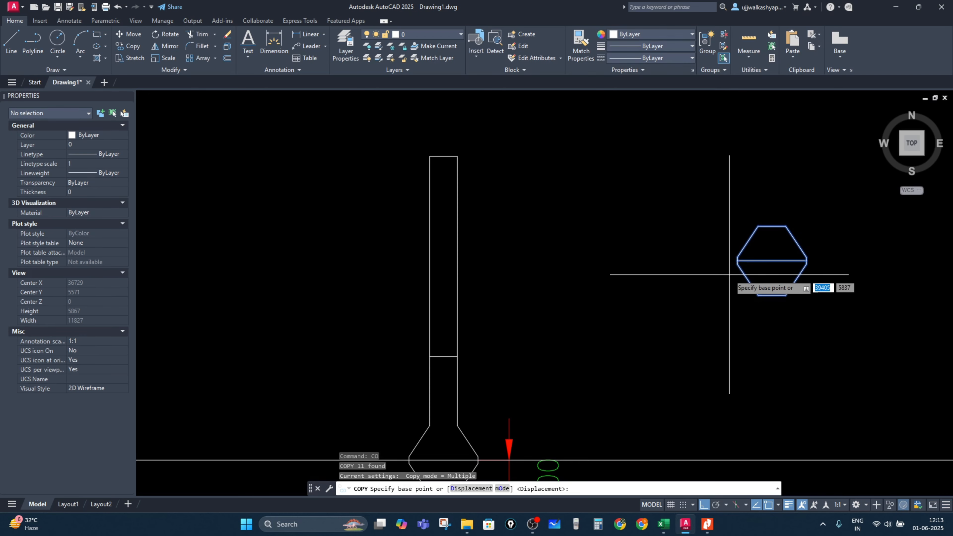
{"action": "left_click", "coordinate": [773, 260]}
{"action": "scroll", "coordinate": [439, 375], "scroll_direction": "up", "scroll_amount": 4}
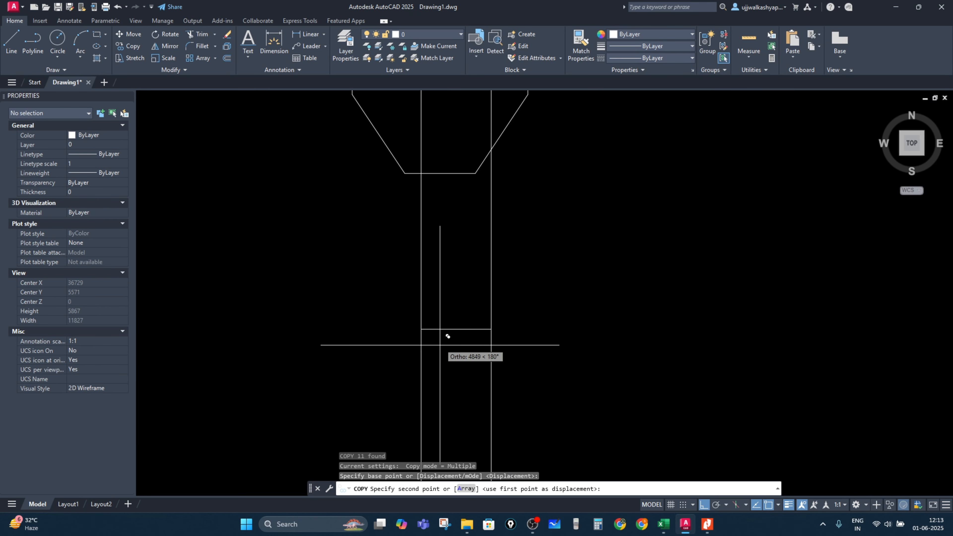
{"action": "left_click", "coordinate": [456, 329]}
{"action": "key", "text": "Escape"}
{"action": "key", "text": "Escape"}
{"action": "left_click", "coordinate": [517, 350]}
{"action": "key", "text": "Escape"}
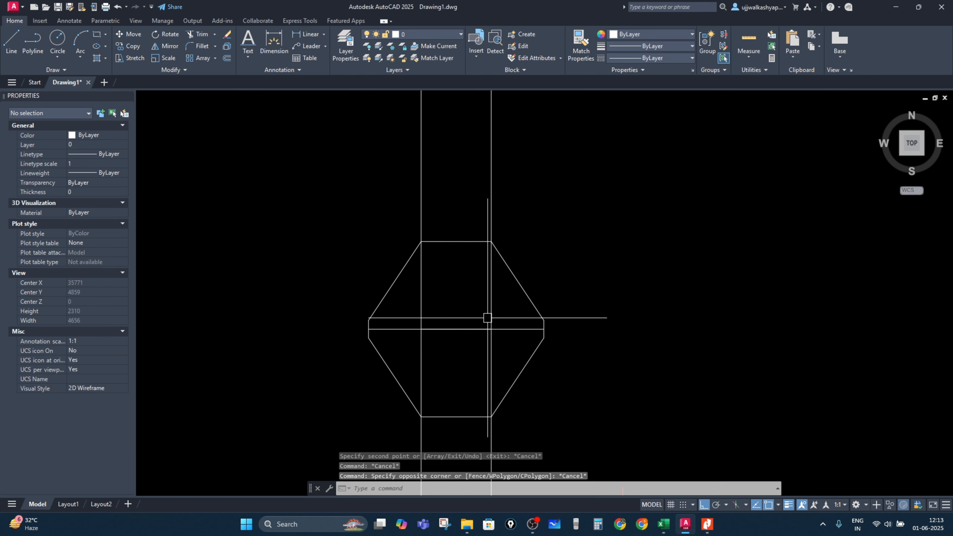
Step: Delete the offset construction line and the horizontal line across the second bulb
{"action": "left_click", "coordinate": [511, 329]}
{"action": "key", "text": "Delete"}
{"action": "left_click", "coordinate": [462, 329]}
{"action": "left_click", "coordinate": [449, 311]}
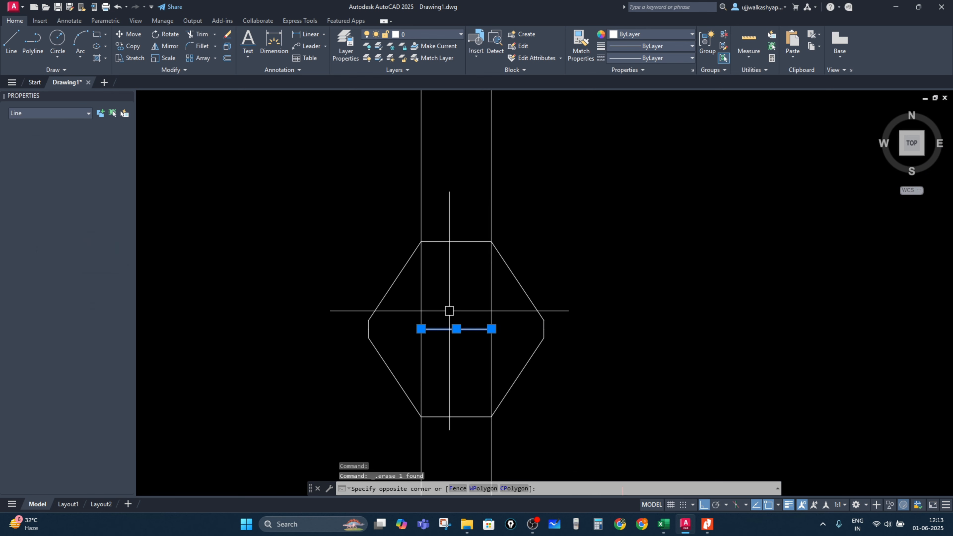
{"action": "left_click", "coordinate": [448, 316]}
{"action": "key", "text": "Delete"}
Step: Trim the shaft lines and axis line passing through the second bulb
{"action": "key", "text": "Return"}
{"action": "left_click", "coordinate": [423, 300]}
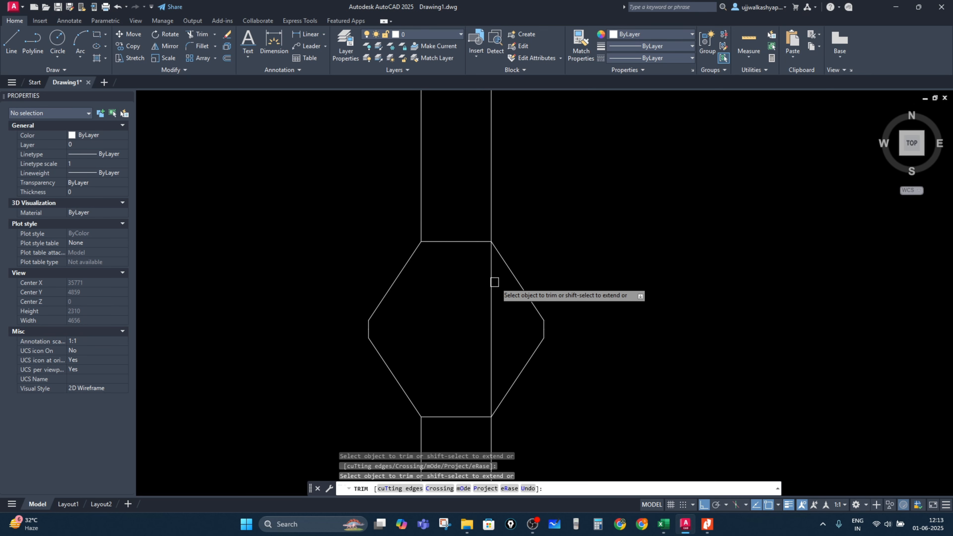
{"action": "left_click", "coordinate": [495, 281]}
{"action": "scroll", "coordinate": [500, 378], "scroll_direction": "down", "scroll_amount": 2}
{"action": "left_click", "coordinate": [473, 314]}
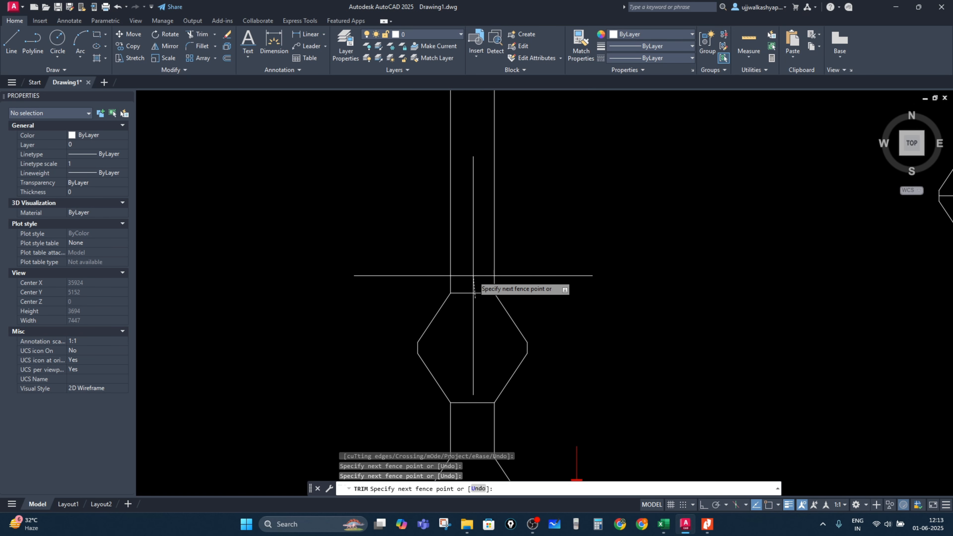
{"action": "left_click", "coordinate": [473, 277]}
{"action": "left_click", "coordinate": [472, 398]}
{"action": "key", "text": "Escape"}
{"action": "scroll", "coordinate": [498, 371], "scroll_direction": "down", "scroll_amount": 5}
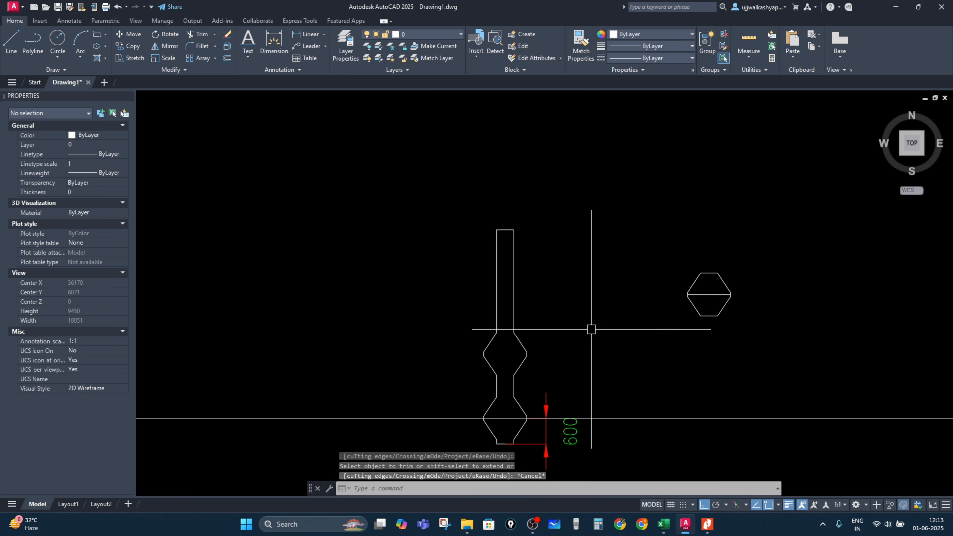
Step: Delete the leftover construction lines beside the bulb detail
{"action": "left_click", "coordinate": [717, 440]}
{"action": "left_click", "coordinate": [654, 376]}
{"action": "key", "text": "Escape"}
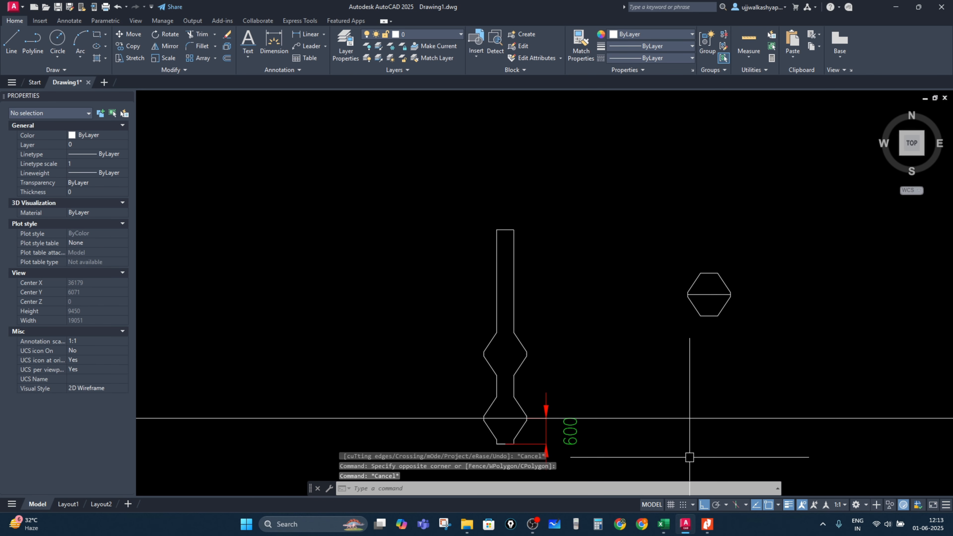
{"action": "left_click", "coordinate": [676, 418]}
{"action": "key", "text": "Delete"}
Step: Add a vertical linear dimension between the first and second bulb levels
{"action": "left_click", "coordinate": [307, 34]}
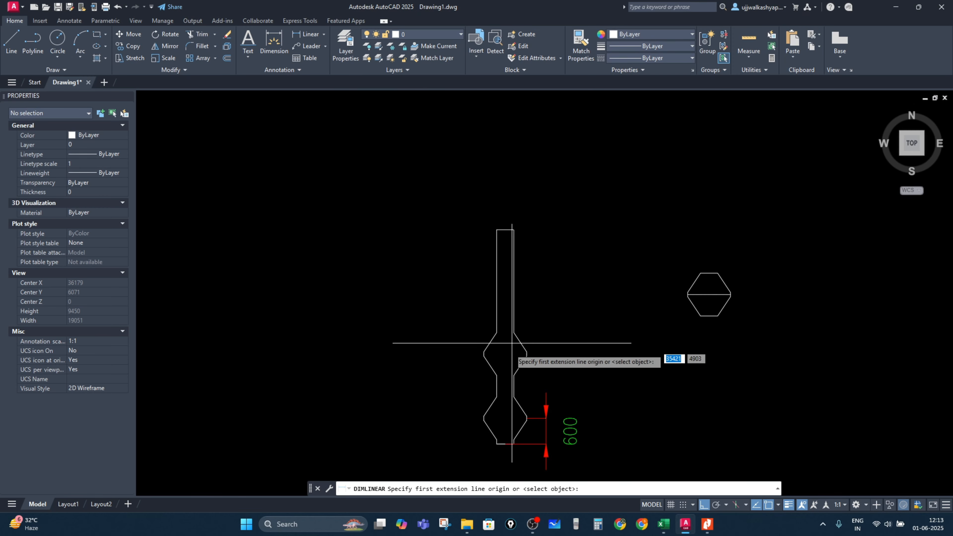
{"action": "scroll", "coordinate": [505, 394], "scroll_direction": "up", "scroll_amount": 4}
{"action": "left_click", "coordinate": [563, 454]}
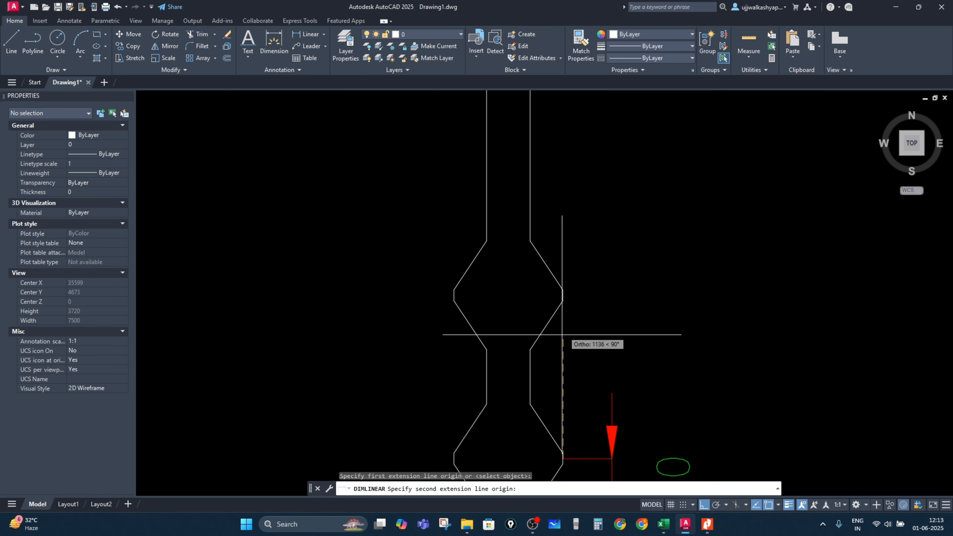
{"action": "left_click", "coordinate": [563, 295]}
{"action": "middle_click_drag", "start_coordinate": [611, 450], "coordinate": [575, 353]}
{"action": "left_click", "coordinate": [574, 353]}
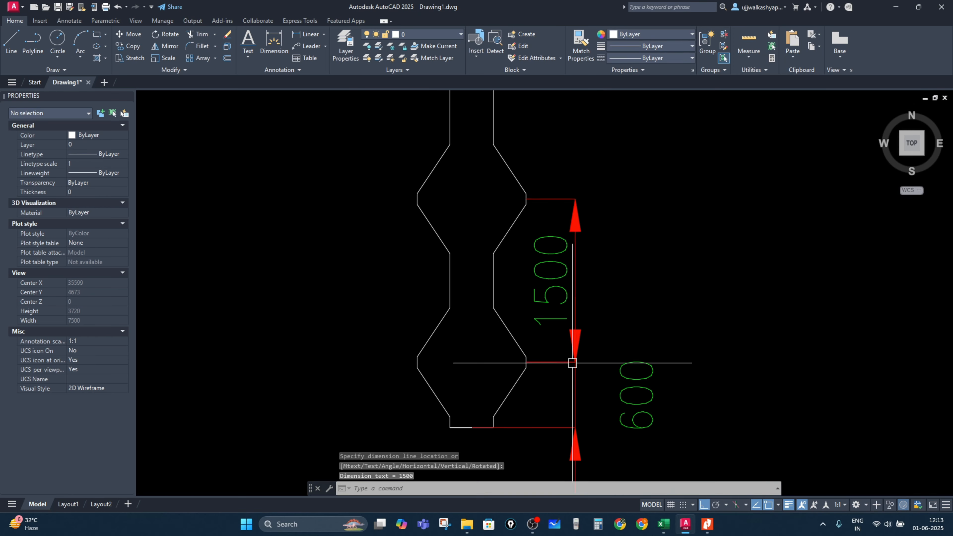
{"action": "scroll", "coordinate": [558, 330], "scroll_direction": "down", "scroll_amount": 3}
{"action": "scroll", "coordinate": [553, 326], "scroll_direction": "up", "scroll_amount": 3}
Step: Add a vertical linear dimension from the second bulb's level to the top of the pile
{"action": "key", "text": "Return"}
{"action": "left_click", "coordinate": [531, 348]}
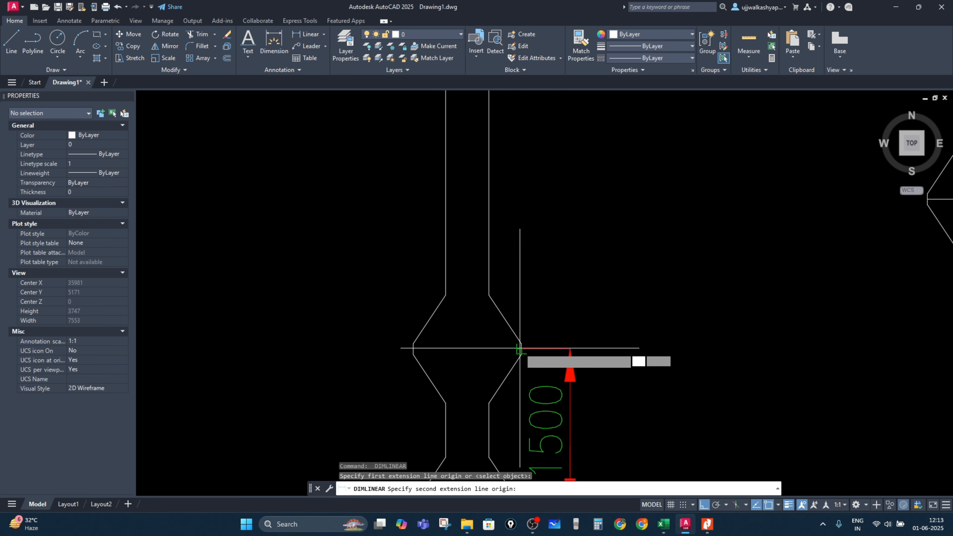
{"action": "scroll", "coordinate": [507, 341], "scroll_direction": "down", "scroll_amount": 2}
{"action": "left_click", "coordinate": [481, 206]}
{"action": "scroll", "coordinate": [532, 333], "scroll_direction": "up", "scroll_amount": 3}
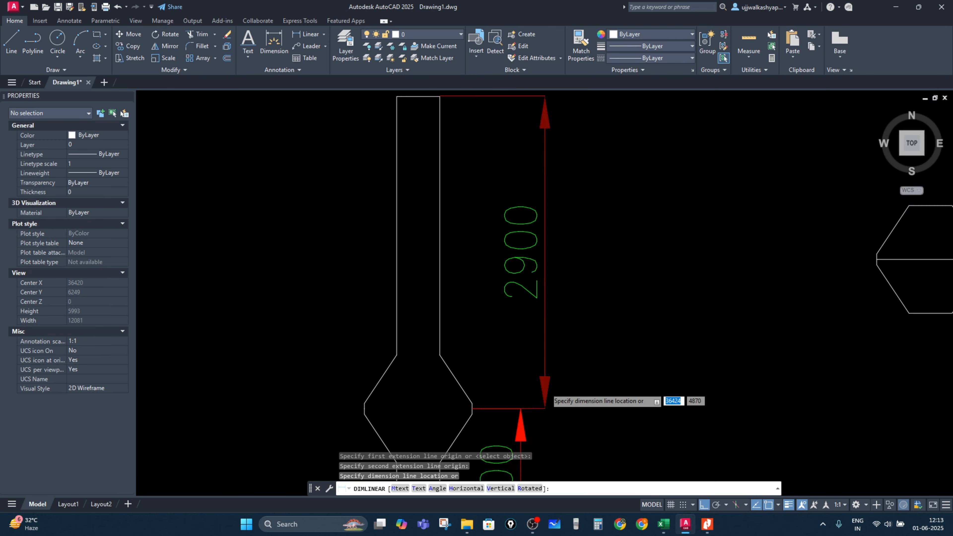
{"action": "left_click", "coordinate": [504, 415]}
{"action": "scroll", "coordinate": [482, 375], "scroll_direction": "down", "scroll_amount": 3}
{"action": "key", "text": "Return"}
{"action": "scroll", "coordinate": [437, 340], "scroll_direction": "down", "scroll_amount": 2}
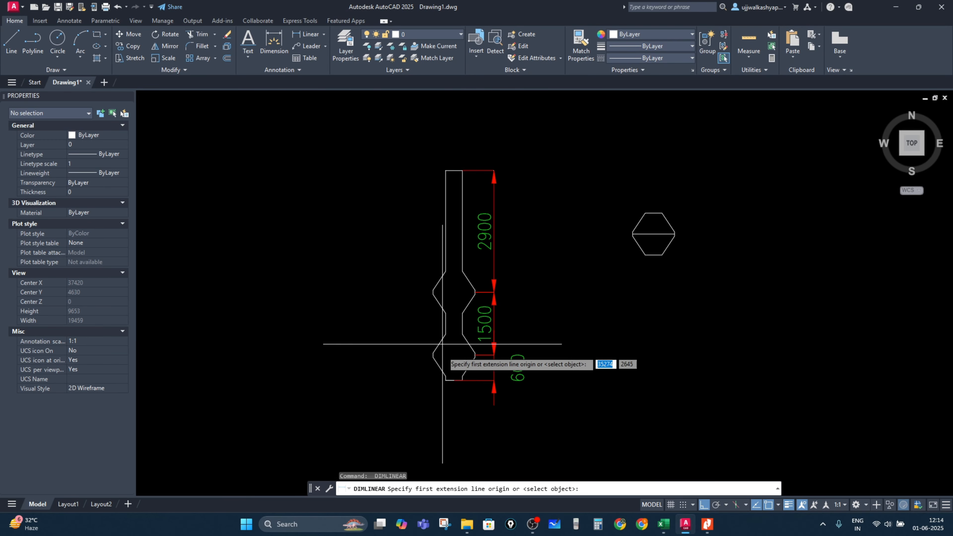
Step: Add an overall vertical linear dimension along the pile's left side, from its bottom to its top
{"action": "scroll", "coordinate": [447, 367], "scroll_direction": "up", "scroll_amount": 3}
{"action": "left_click", "coordinate": [453, 369]}
{"action": "scroll", "coordinate": [456, 210], "scroll_direction": "down", "scroll_amount": 3}
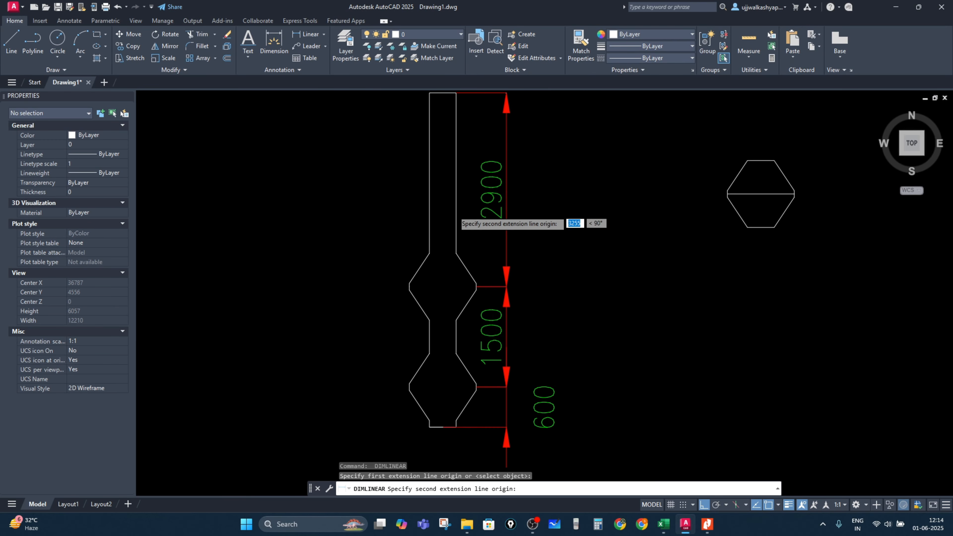
{"action": "left_click", "coordinate": [444, 162]}
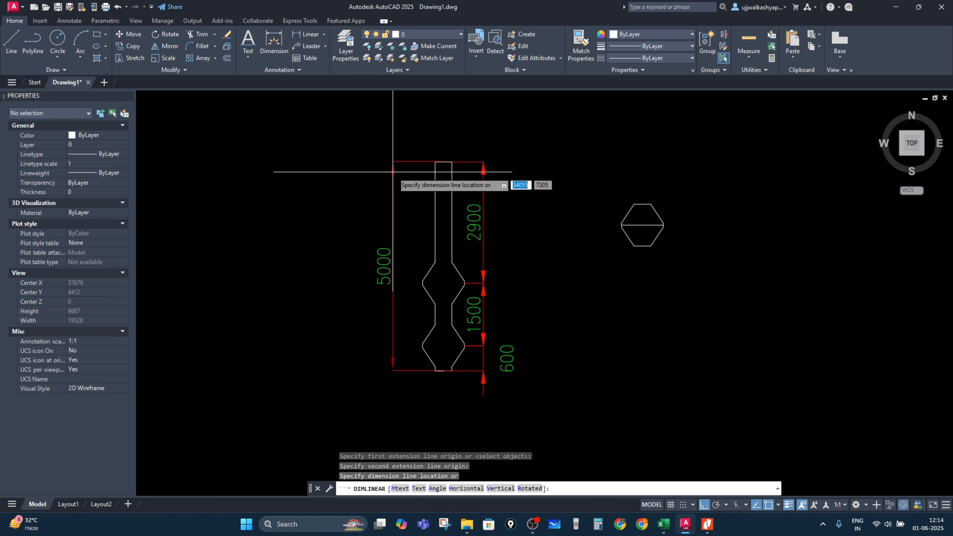
{"action": "left_click", "coordinate": [393, 172]}
{"action": "key", "text": "Escape"}
Step: Delete the hexagonal bulb detail drawn beside the pile
{"action": "left_click", "coordinate": [706, 278]}
{"action": "left_click", "coordinate": [591, 172]}
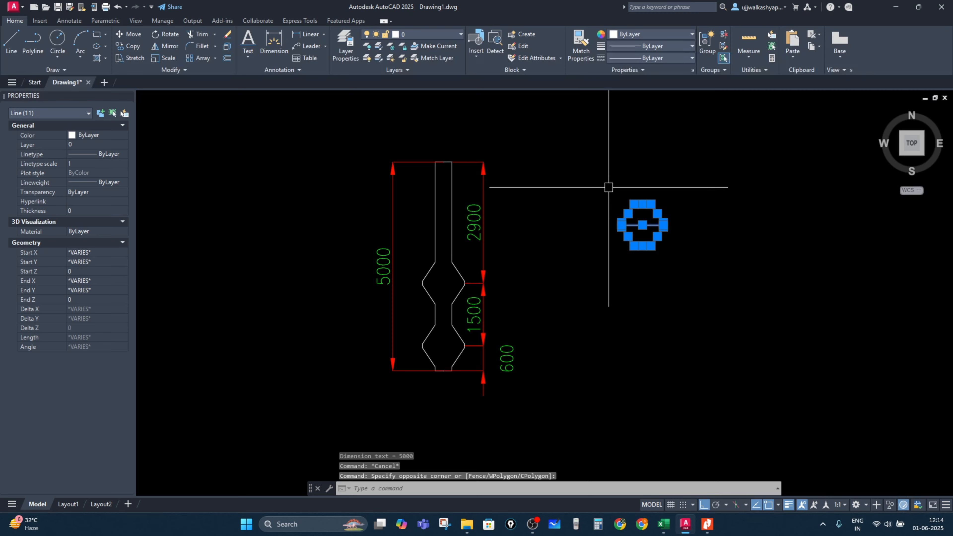
{"action": "key", "text": "Delete"}
{"action": "middle_click_drag", "start_coordinate": [411, 286], "coordinate": [519, 311]}
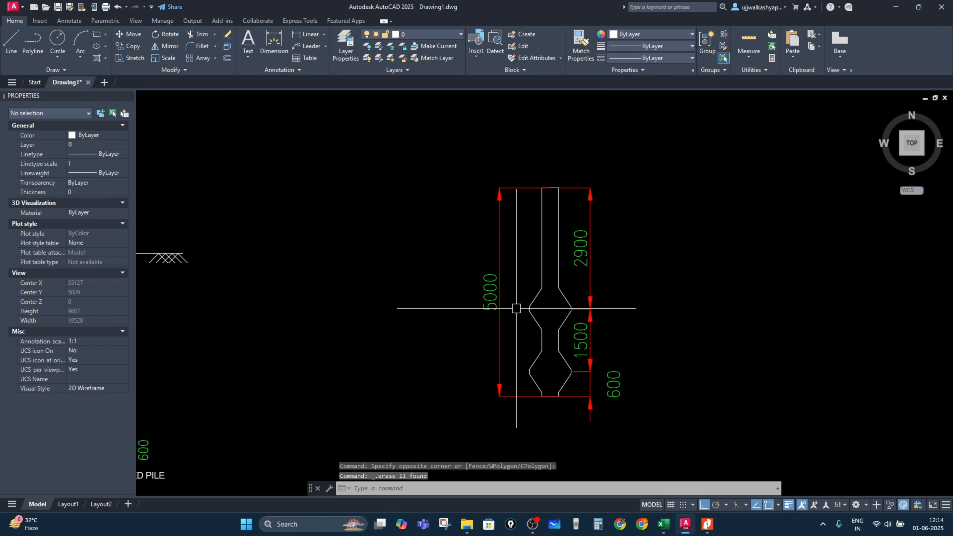
Step: Set the overall dimension's arrow size to 150 and its text height to 150
{"action": "left_click", "coordinate": [504, 302]}
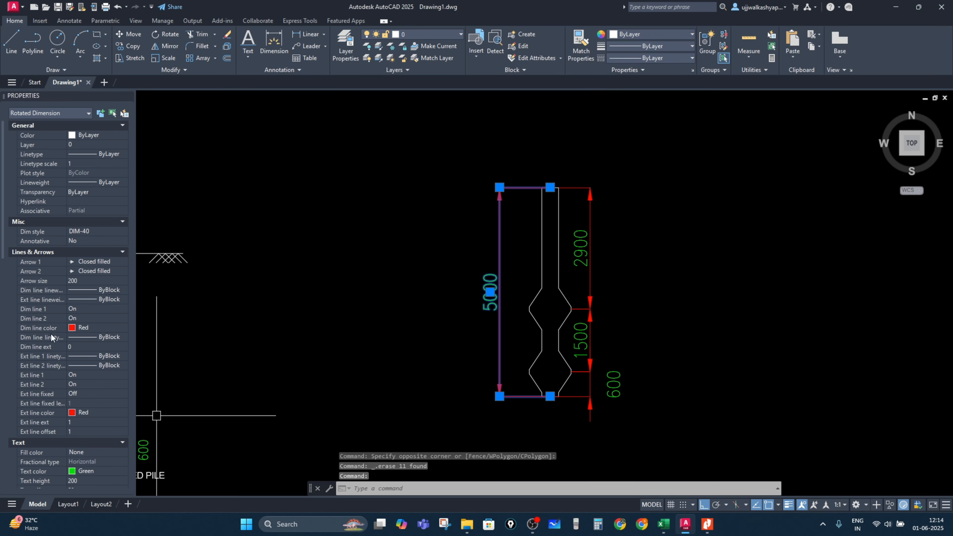
{"action": "left_click", "coordinate": [104, 281]}
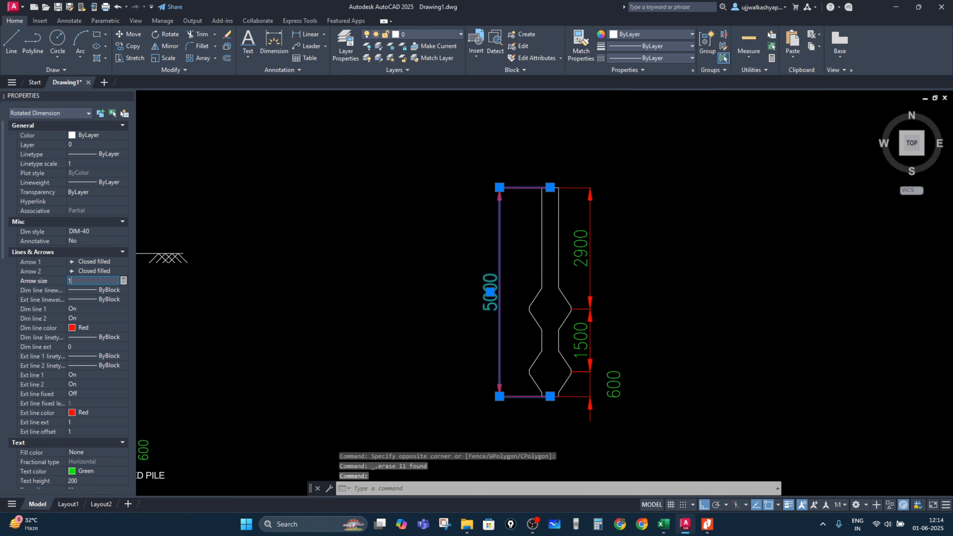
{"action": "type", "text": "150"}
{"action": "key", "text": "Return"}
{"action": "scroll", "coordinate": [103, 362], "scroll_direction": "down", "scroll_amount": 3}
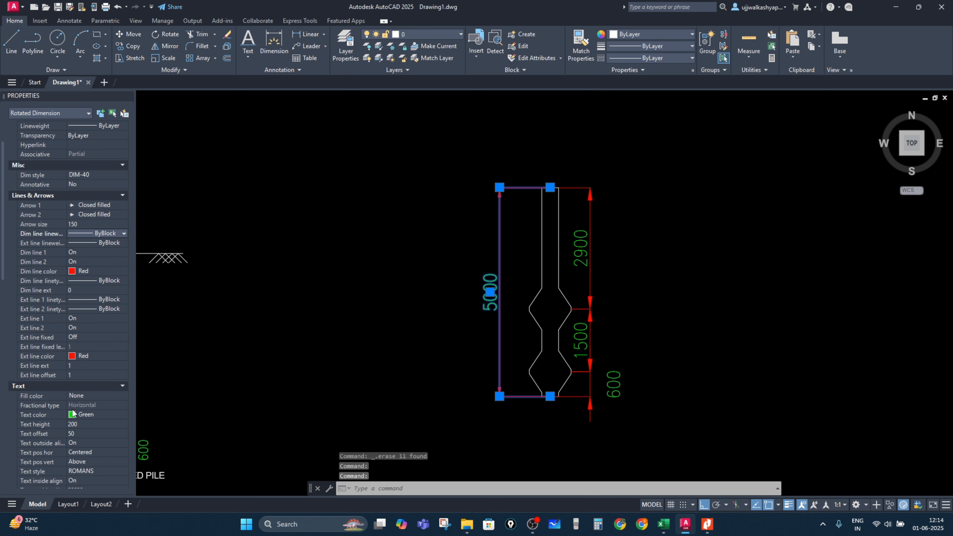
{"action": "left_click", "coordinate": [92, 425]}
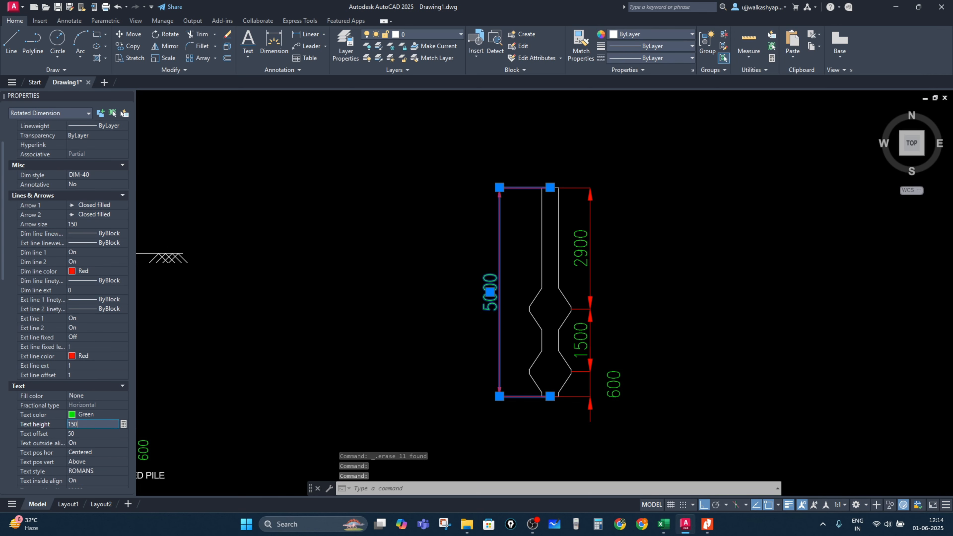
{"action": "key", "text": "Escape"}
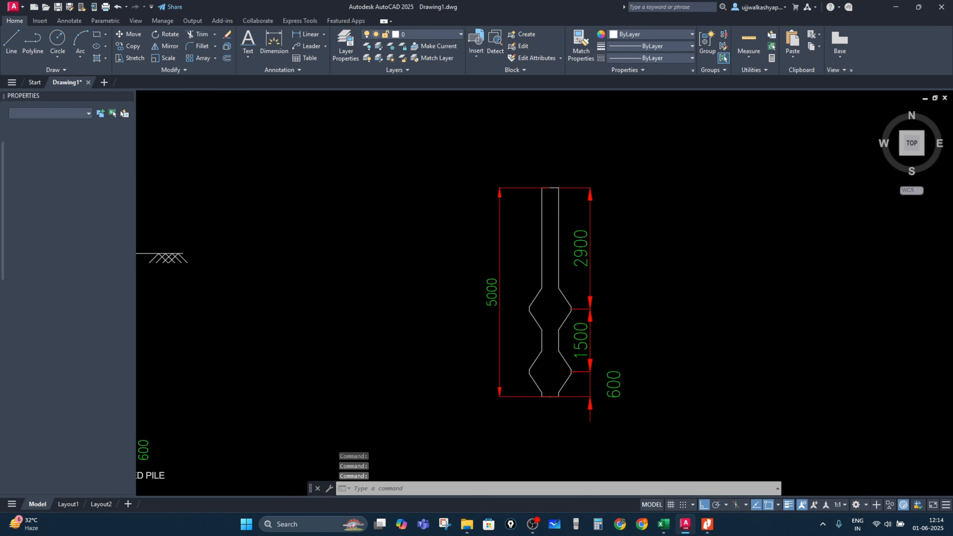
Step: Match the 1500 and 600 dimensions to the overall dimension's properties
{"action": "key", "text": "Escape"}
{"action": "left_click", "coordinate": [581, 44]}
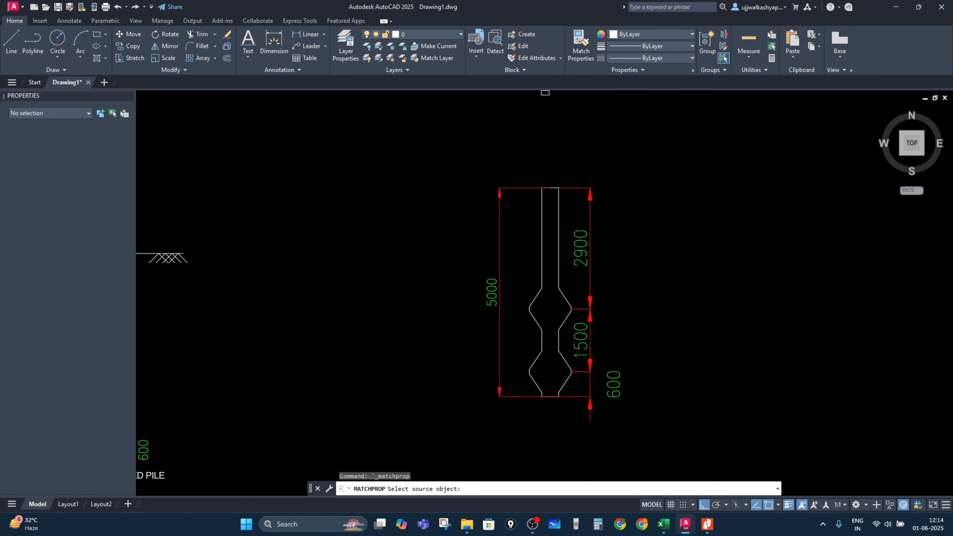
{"action": "left_click", "coordinate": [499, 293]}
{"action": "left_click", "coordinate": [586, 345]}
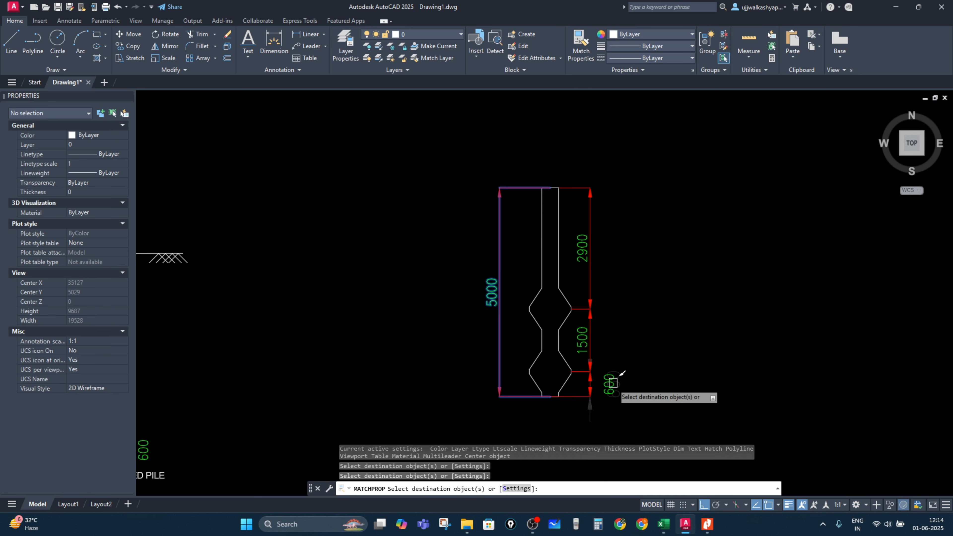
{"action": "left_click", "coordinate": [612, 383]}
{"action": "key", "text": "Escape"}
{"action": "key", "text": "Escape"}
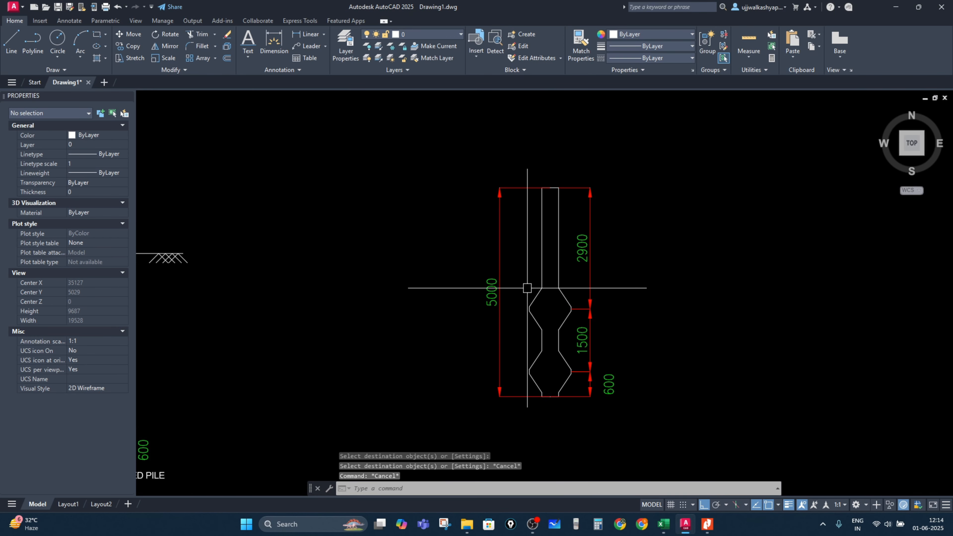
Step: Add a horizontal linear dimension across the pile shaft's width near its top
{"action": "scroll", "coordinate": [560, 325], "scroll_direction": "up", "scroll_amount": 4}
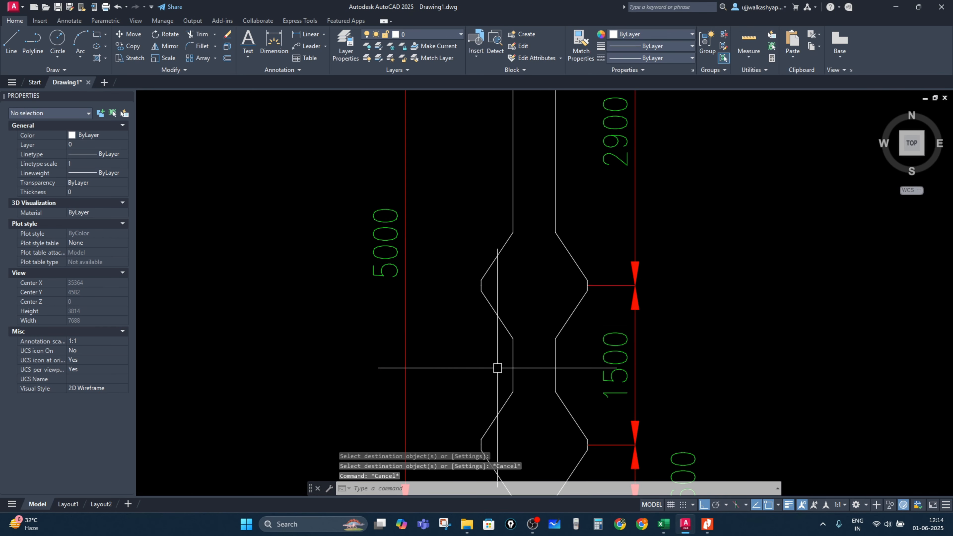
{"action": "left_click", "coordinate": [306, 36]}
{"action": "middle_click_drag", "start_coordinate": [526, 174], "coordinate": [518, 254]}
{"action": "middle_click_drag", "start_coordinate": [508, 152], "coordinate": [506, 214]}
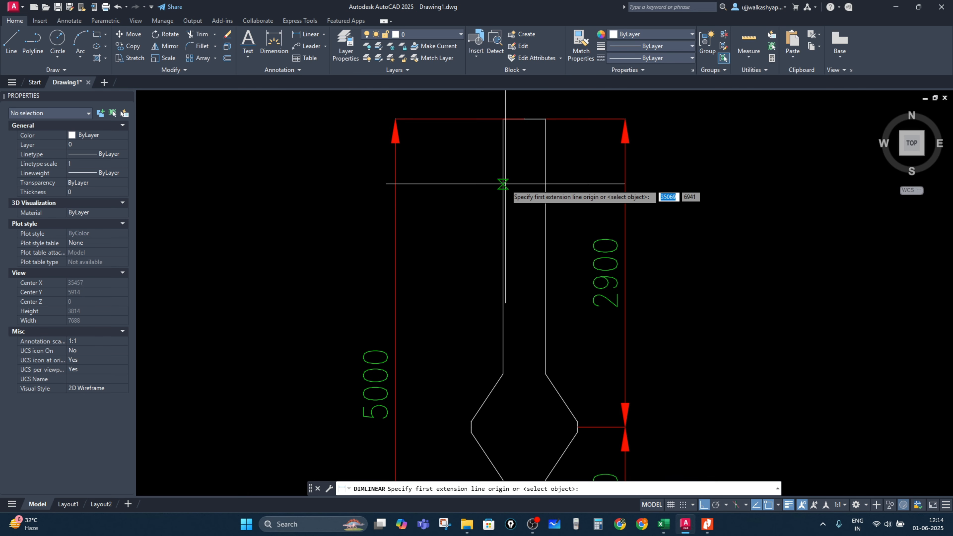
{"action": "left_click", "coordinate": [504, 184]}
{"action": "left_click", "coordinate": [545, 186]}
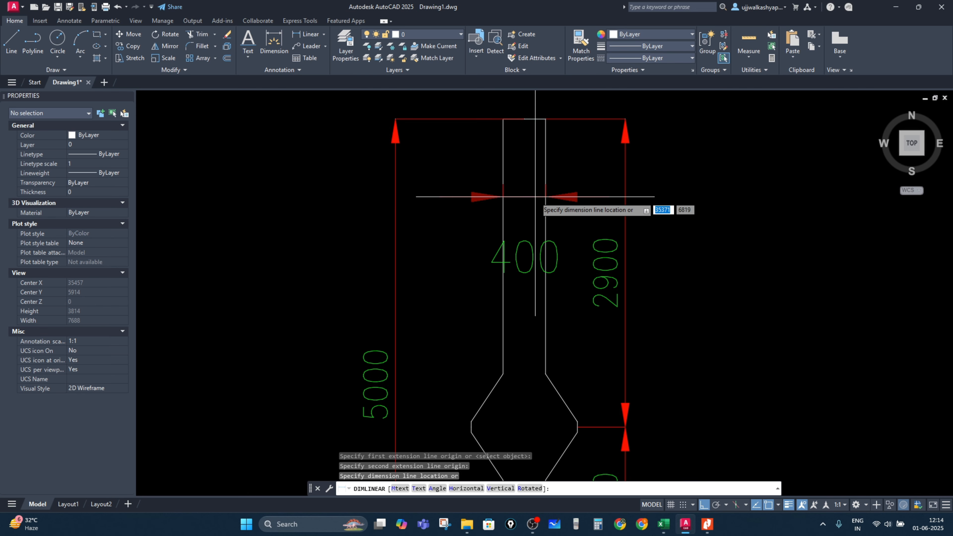
{"action": "left_click", "coordinate": [536, 196]}
{"action": "middle_click_drag", "start_coordinate": [536, 196], "coordinate": [537, 110]}
{"action": "key", "text": "Return"}
Step: Add a horizontal linear dimension across the widest part of the upper bulb
{"action": "scroll", "coordinate": [468, 357], "scroll_direction": "up", "scroll_amount": 4}
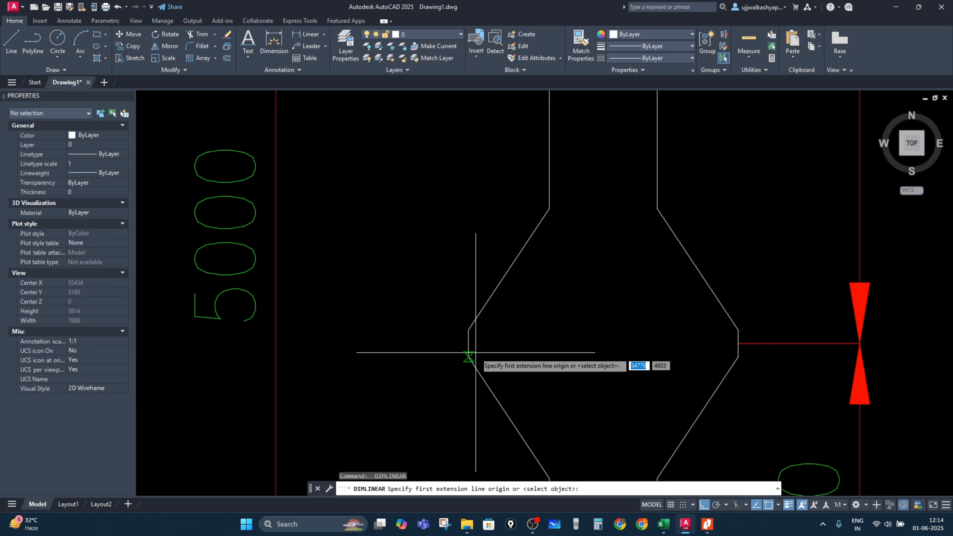
{"action": "left_click", "coordinate": [469, 350]}
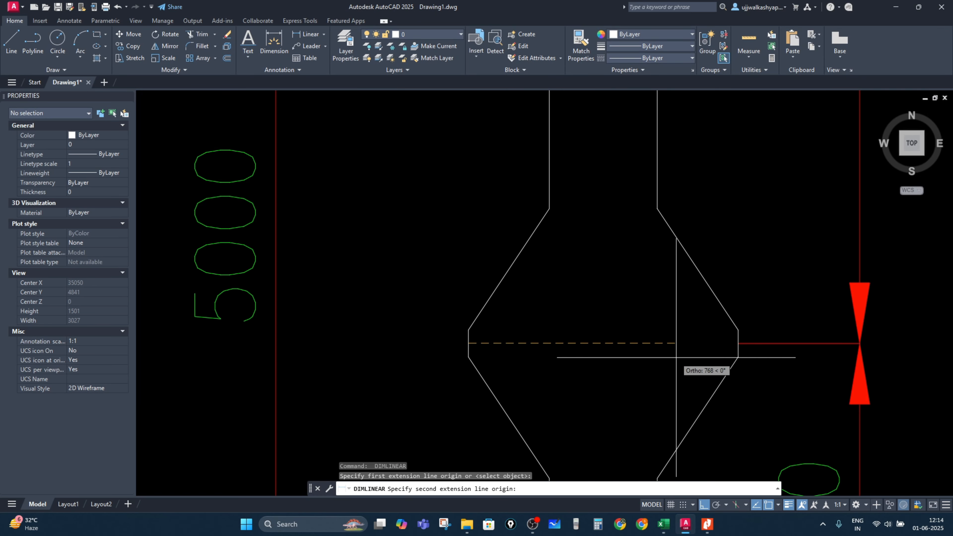
{"action": "left_click", "coordinate": [739, 350]}
{"action": "left_click", "coordinate": [673, 352]}
{"action": "key", "text": "Escape"}
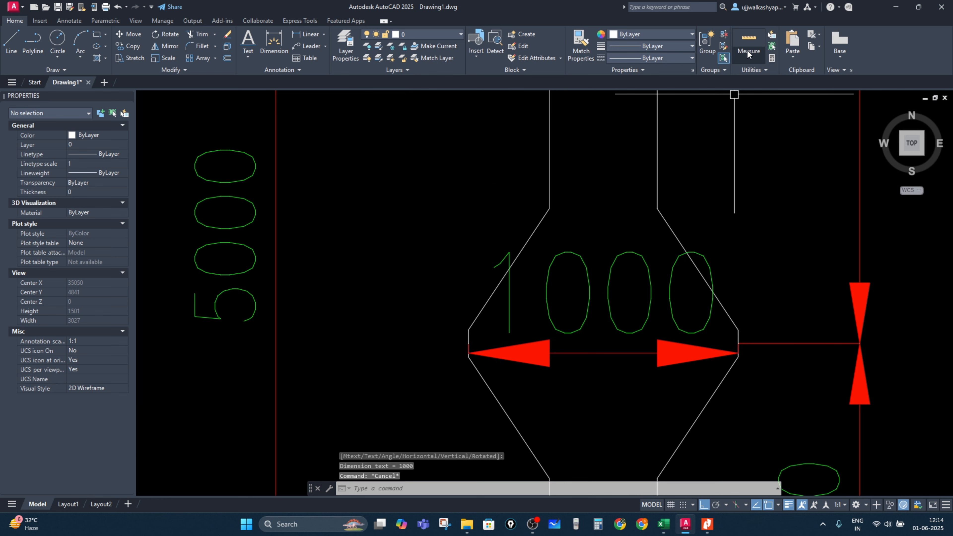
Step: Match the shaft-width dimension to the overall dimension's properties
{"action": "left_click", "coordinate": [581, 45]}
{"action": "scroll", "coordinate": [339, 216], "scroll_direction": "down", "scroll_amount": 4}
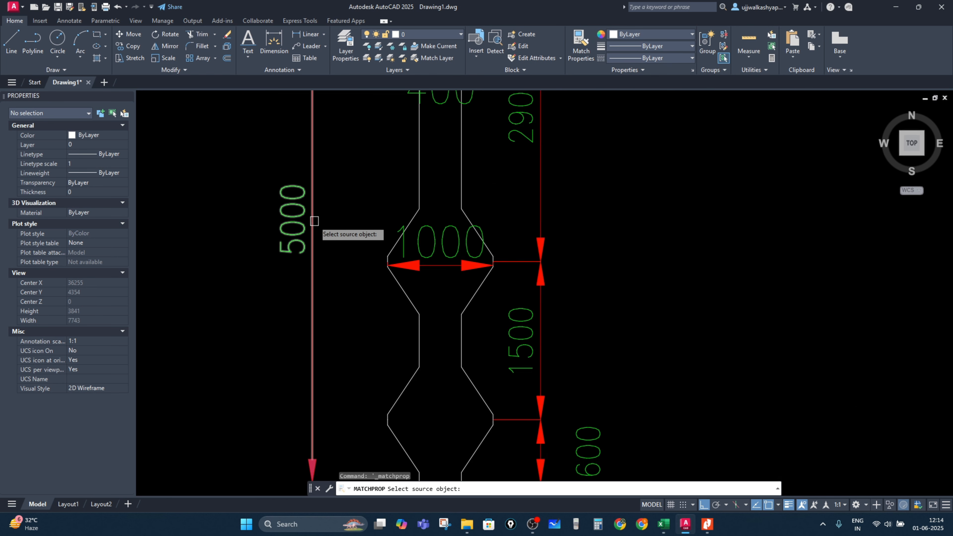
{"action": "left_click", "coordinate": [300, 225]}
{"action": "middle_click_drag", "start_coordinate": [446, 147], "coordinate": [438, 201]}
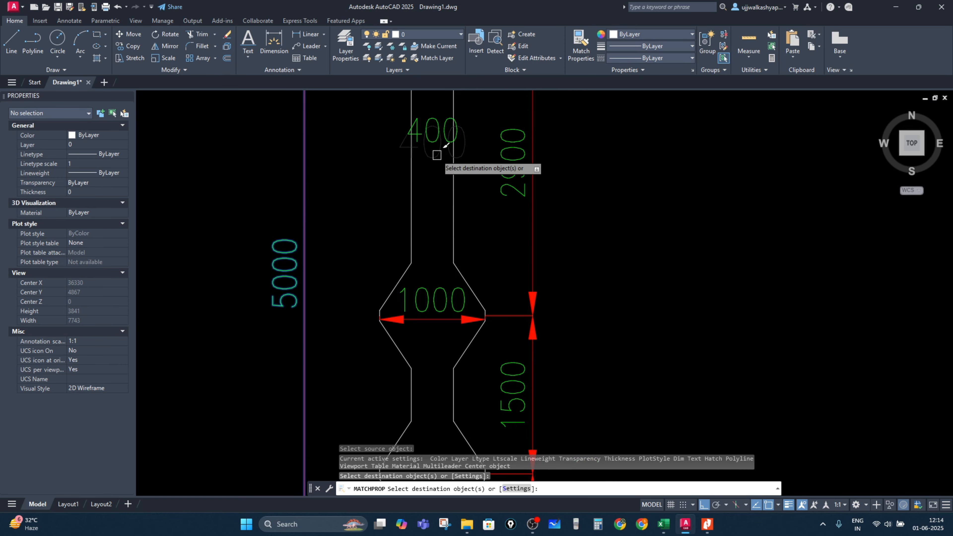
{"action": "key", "text": "Escape"}
{"action": "key", "text": "Escape"}
Step: Move the shaft-width dimension's text down beside the shaft
{"action": "scroll", "coordinate": [468, 185], "scroll_direction": "down", "scroll_amount": 3}
{"action": "scroll", "coordinate": [473, 158], "scroll_direction": "up", "scroll_amount": 3}
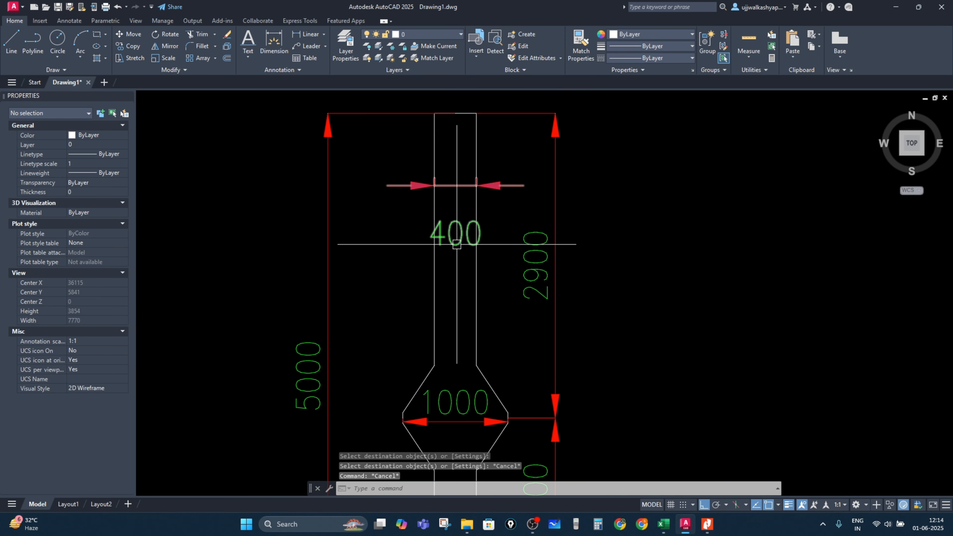
{"action": "left_click", "coordinate": [457, 244]}
{"action": "left_click", "coordinate": [455, 233]}
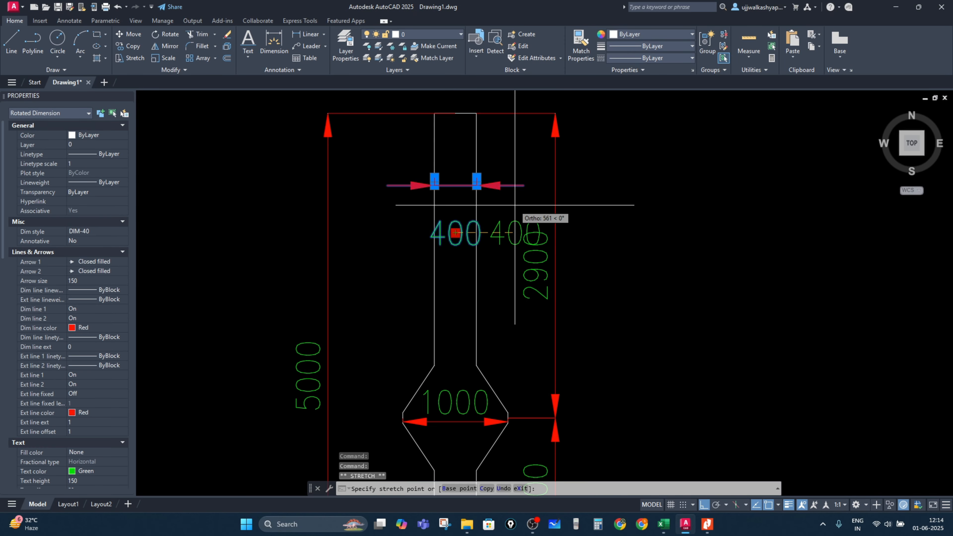
{"action": "scroll", "coordinate": [506, 207], "scroll_direction": "up", "scroll_amount": 2}
{"action": "left_click", "coordinate": [503, 207]}
{"action": "key", "text": "Escape"}
{"action": "scroll", "coordinate": [613, 209], "scroll_direction": "down", "scroll_amount": 4}
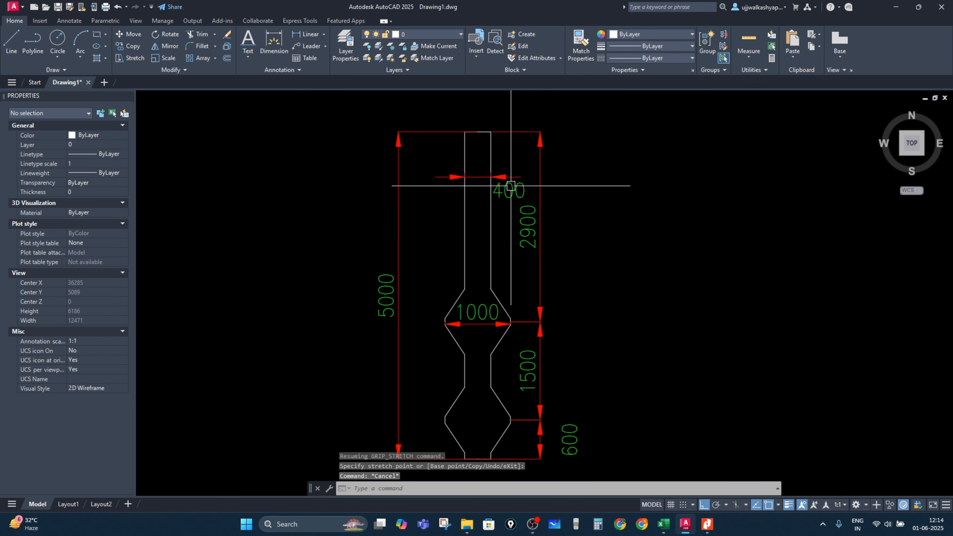
Step: Hatch the pile's interior with the AR-CONC concrete pattern
{"action": "middle_click_drag", "start_coordinate": [538, 214], "coordinate": [518, 157]}
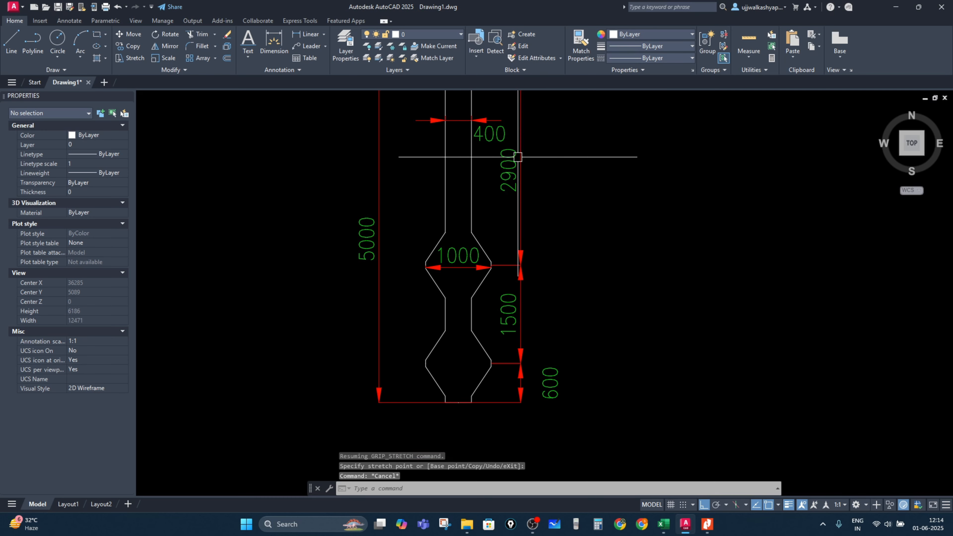
{"action": "middle_click_drag", "start_coordinate": [456, 158], "coordinate": [447, 208]}
{"action": "type", "text": "h"}
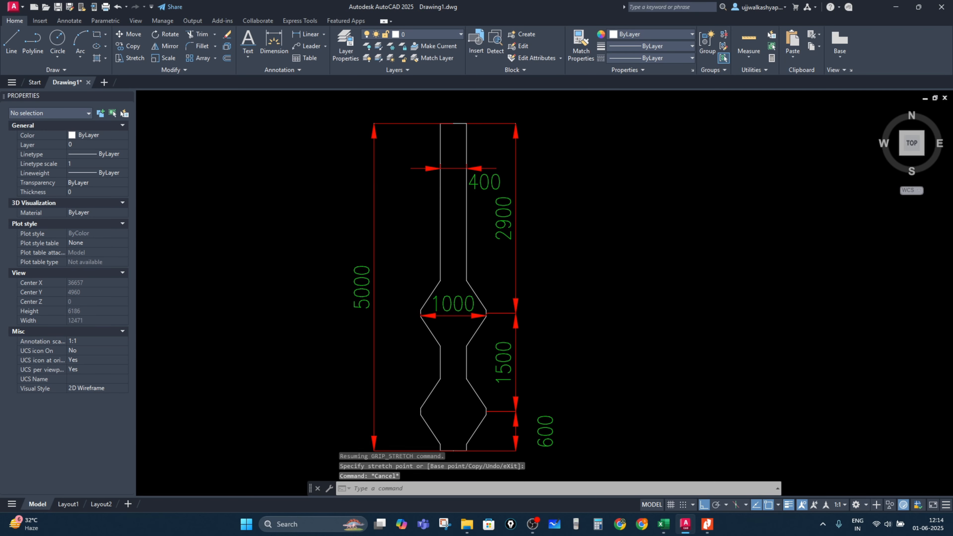
{"action": "key", "text": "Return"}
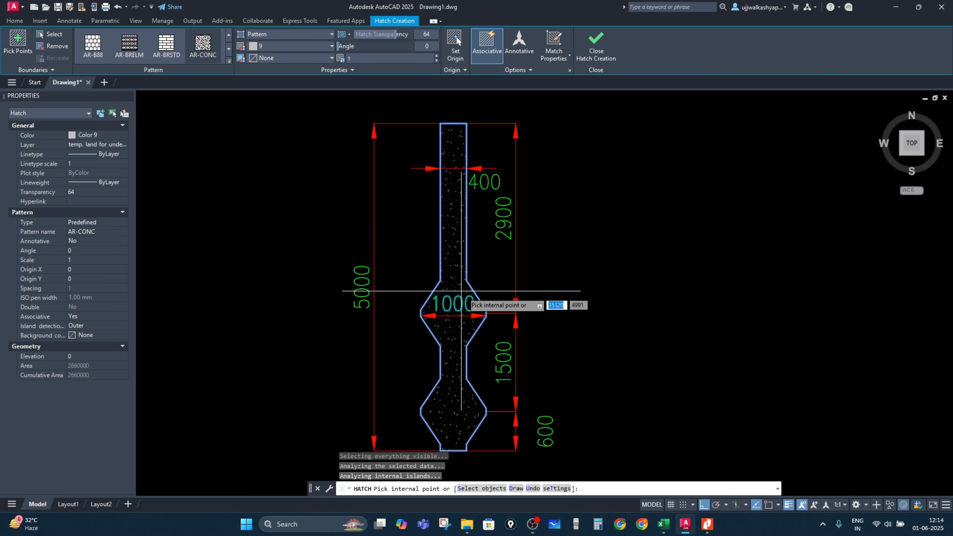
{"action": "key", "text": "Escape"}
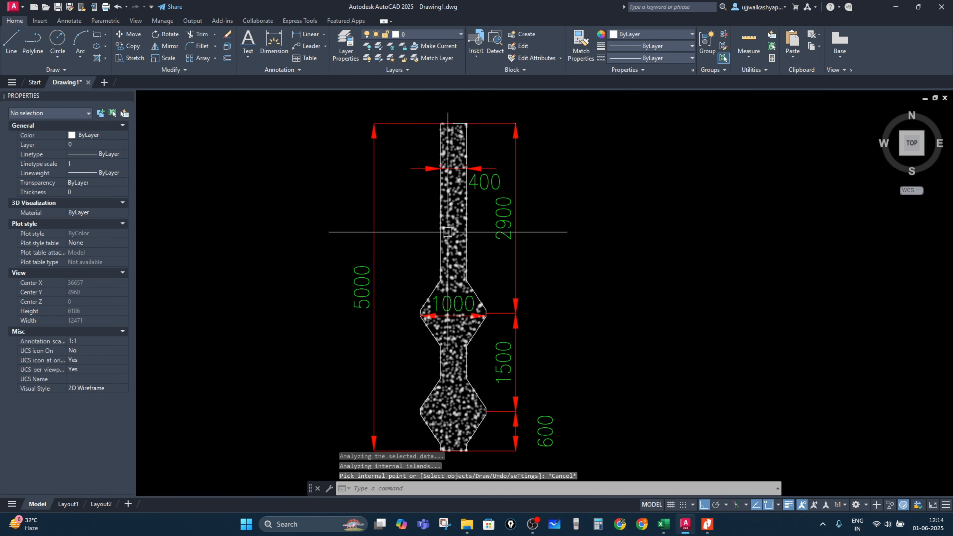
Step: Copy the whole dimensioned, hatched pile to a position on its right
{"action": "middle_click_drag", "start_coordinate": [619, 334], "coordinate": [629, 289]}
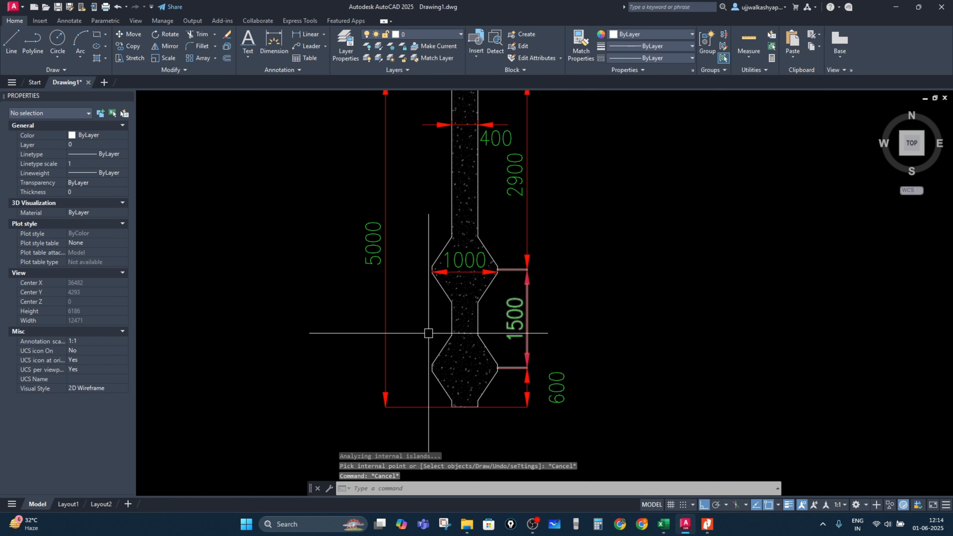
{"action": "scroll", "coordinate": [529, 336], "scroll_direction": "down", "scroll_amount": 2}
{"action": "middle_click_drag", "start_coordinate": [530, 337], "coordinate": [533, 343]}
{"action": "scroll", "coordinate": [484, 387], "scroll_direction": "up", "scroll_amount": 2}
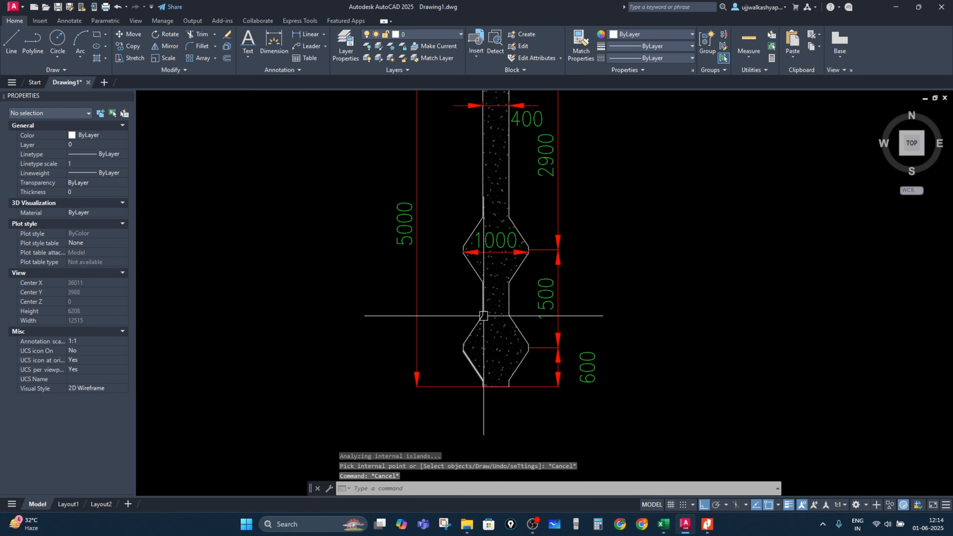
{"action": "middle_click_drag", "start_coordinate": [495, 277], "coordinate": [484, 335]}
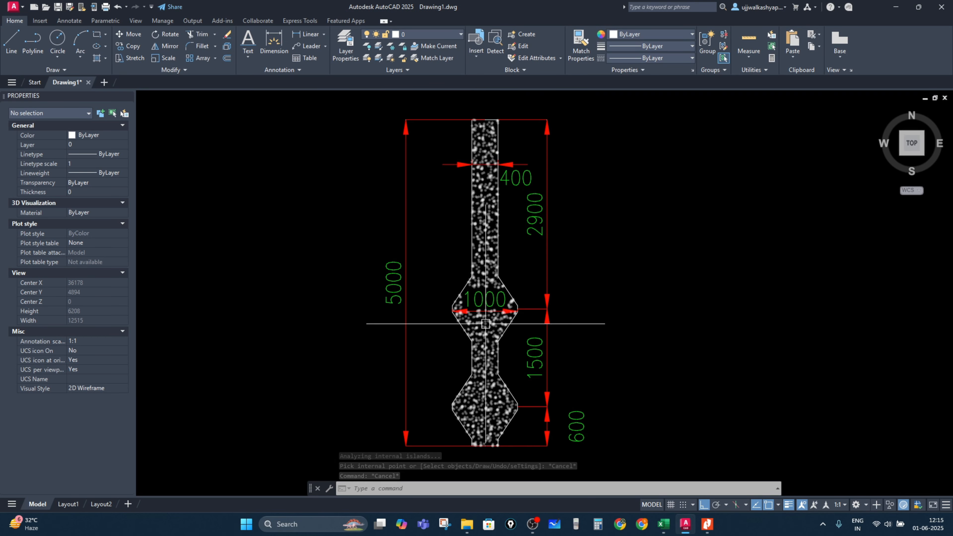
{"action": "scroll", "coordinate": [491, 325], "scroll_direction": "down", "scroll_amount": 2}
{"action": "left_click", "coordinate": [562, 411]}
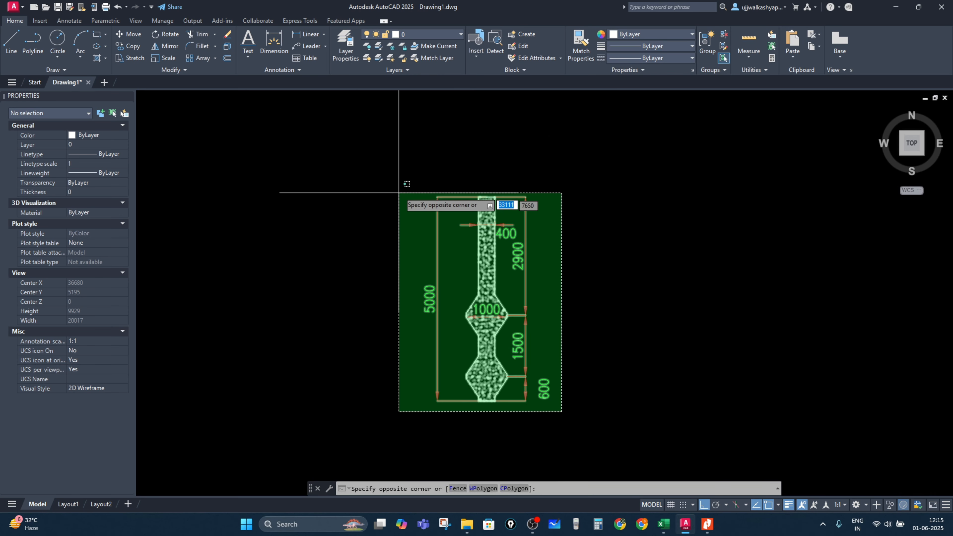
{"action": "left_click", "coordinate": [403, 187]}
{"action": "key", "text": "space"}
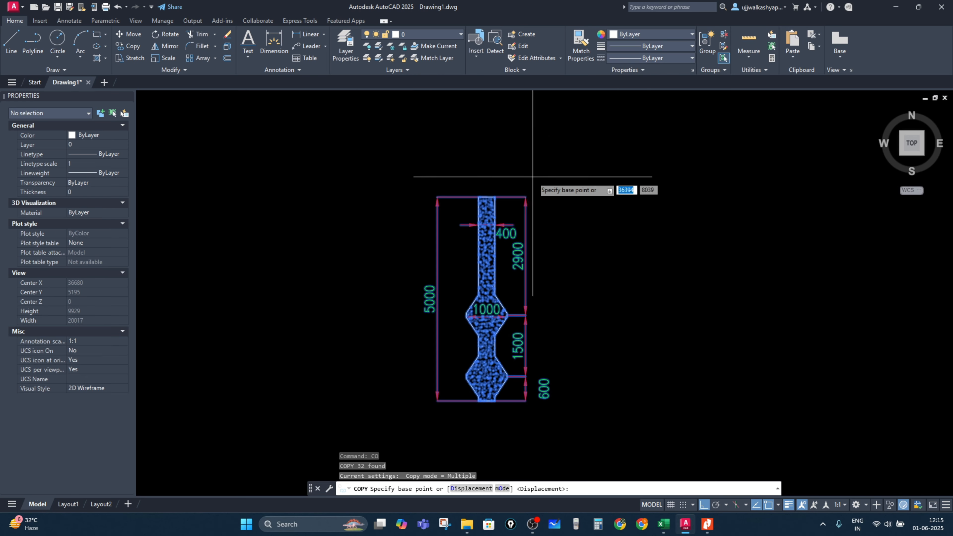
{"action": "left_click", "coordinate": [533, 176]}
{"action": "middle_click_drag", "start_coordinate": [599, 188], "coordinate": [413, 187]}
{"action": "left_click", "coordinate": [614, 168]}
{"action": "key", "text": "Escape"}
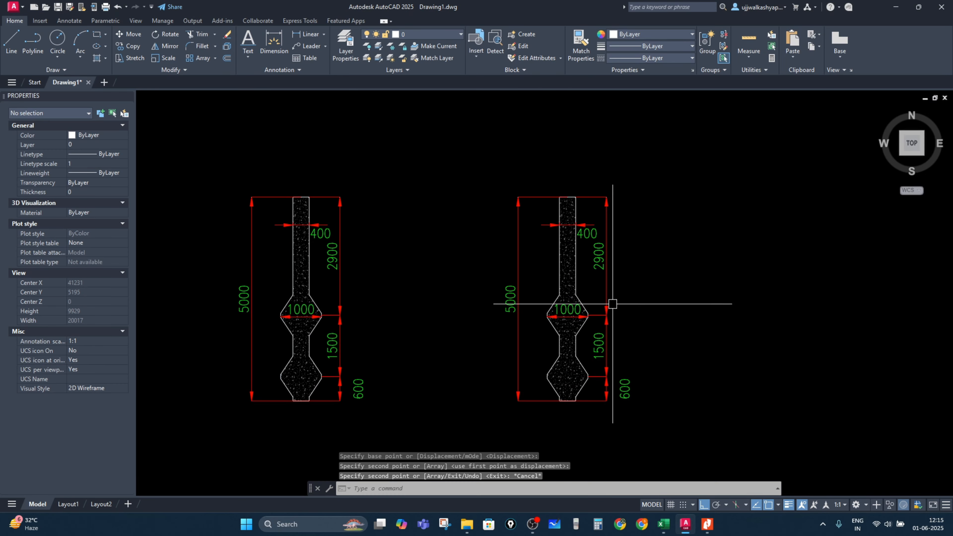
Step: Delete the 1500 dimension between the bulbs on the copied pile
{"action": "scroll", "coordinate": [604, 362], "scroll_direction": "up", "scroll_amount": 4}
{"action": "left_click", "coordinate": [651, 343]}
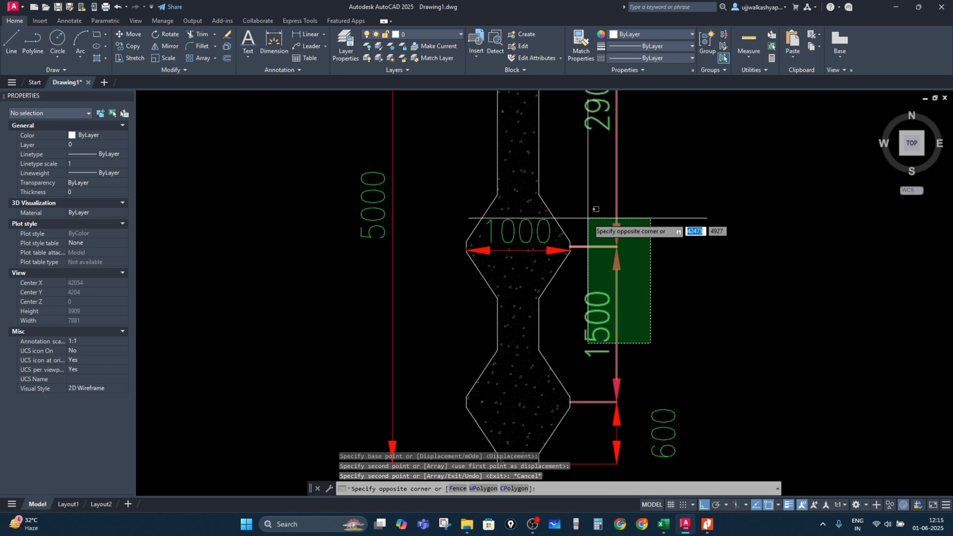
{"action": "left_click", "coordinate": [605, 277]}
{"action": "key", "text": "Delete"}
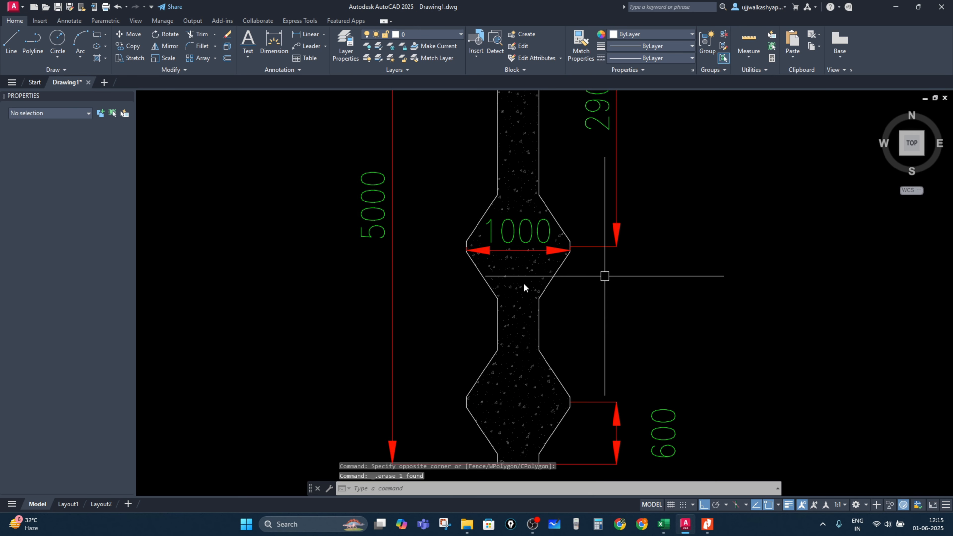
Step: Delete the concrete hatch from the copied pile
{"action": "left_click", "coordinate": [523, 250]}
{"action": "left_click", "coordinate": [503, 233]}
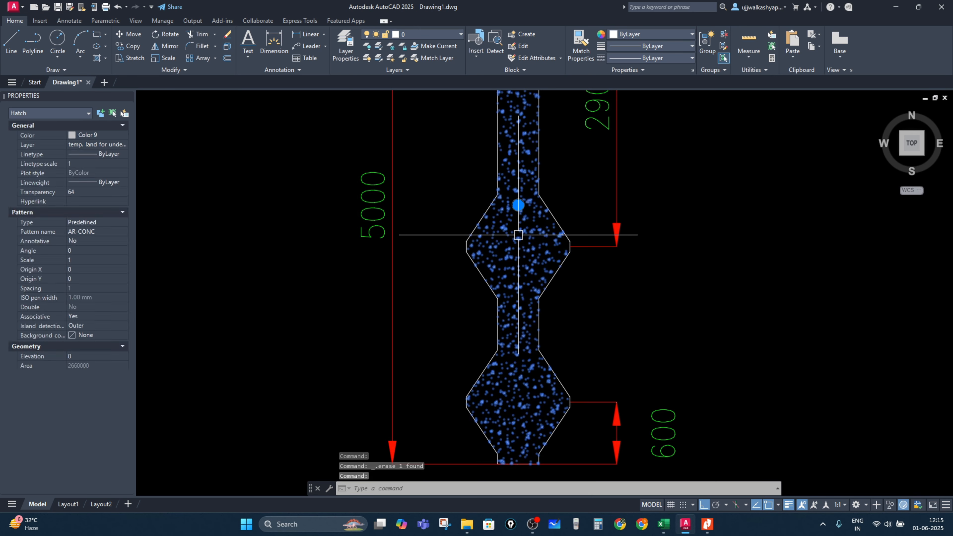
{"action": "key", "text": "Delete"}
Step: Delete the slanted edge lines of the copied pile's upper bulb
{"action": "left_click", "coordinate": [482, 217]}
{"action": "key", "text": "Delete"}
{"action": "left_click", "coordinate": [502, 281]}
{"action": "left_click", "coordinate": [441, 236]}
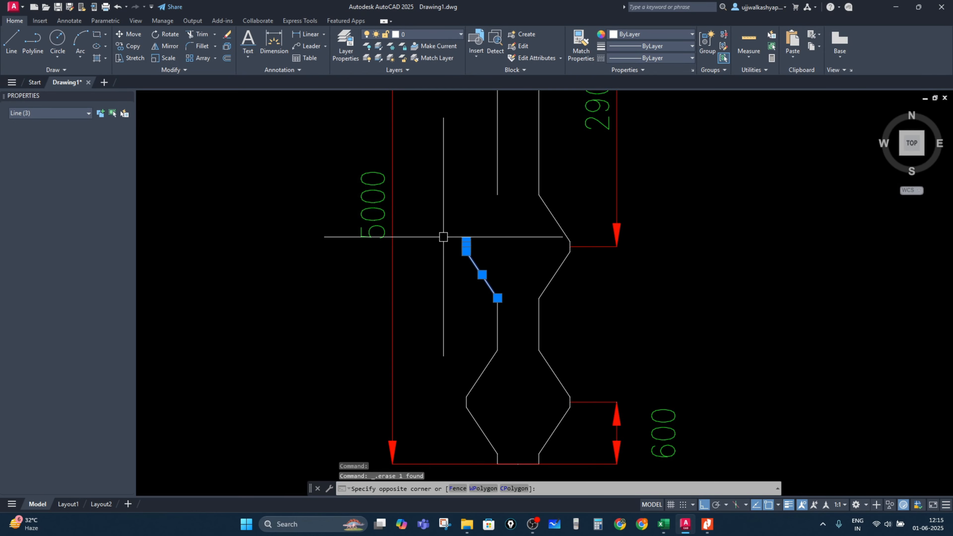
{"action": "key", "text": "Delete"}
{"action": "left_click", "coordinate": [570, 266]}
{"action": "left_click", "coordinate": [536, 256]}
{"action": "key", "text": "Delete"}
{"action": "left_click", "coordinate": [547, 218]}
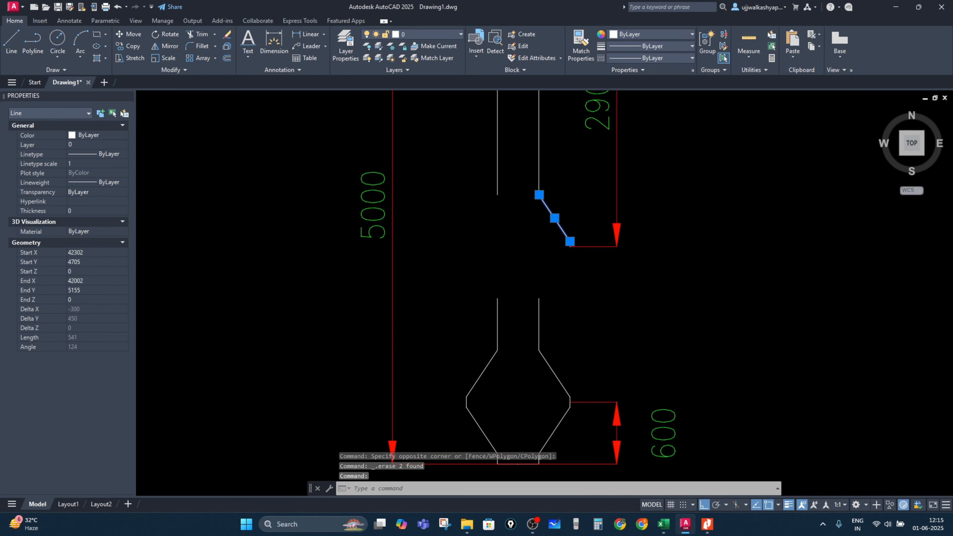
{"action": "key", "text": "Delete"}
Step: Stretch both shaft edge lines upward to close the gap left by the removed bulb
{"action": "scroll", "coordinate": [565, 251], "scroll_direction": "up", "scroll_amount": 2}
{"action": "left_click", "coordinate": [521, 340]}
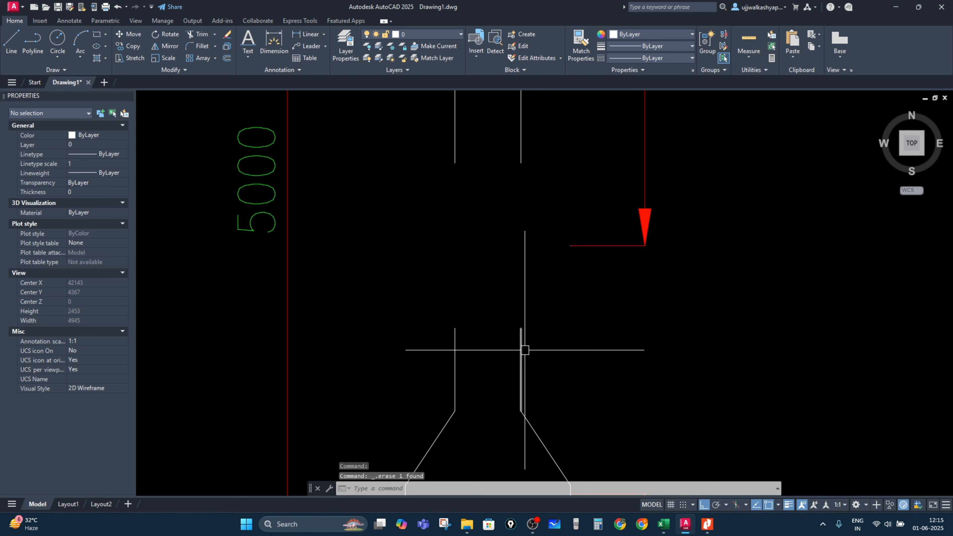
{"action": "left_click", "coordinate": [522, 329]}
{"action": "left_click", "coordinate": [522, 163]}
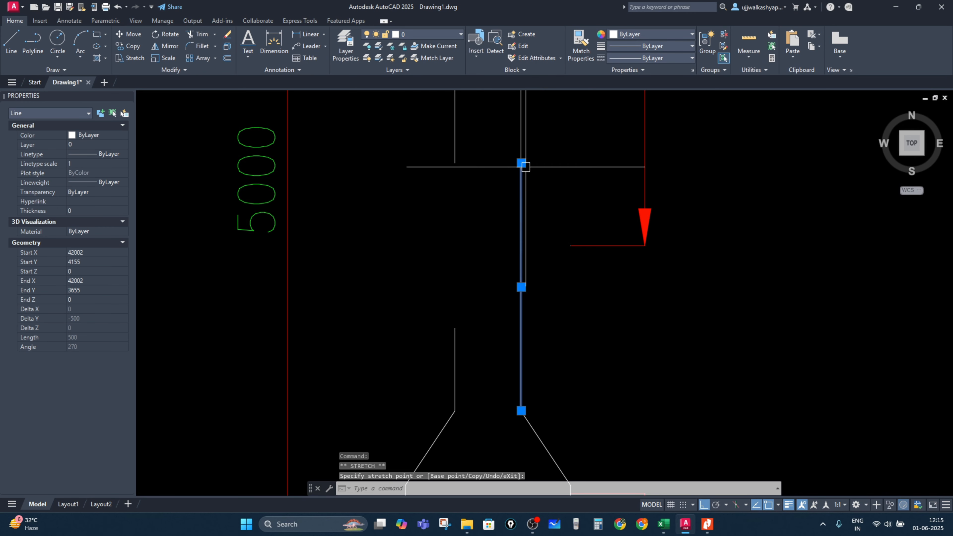
{"action": "key", "text": "Escape"}
{"action": "left_click", "coordinate": [455, 346]}
{"action": "left_click", "coordinate": [455, 328]}
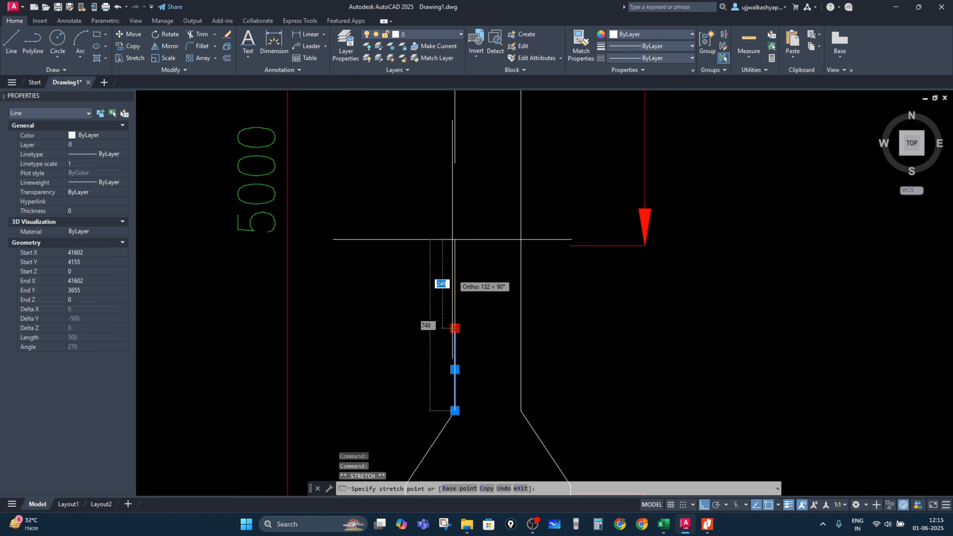
{"action": "left_click", "coordinate": [455, 163]}
{"action": "key", "text": "Escape"}
Step: Stretch the 2900 dimension's lower end down to the remaining bulb's widest point
{"action": "scroll", "coordinate": [494, 251], "scroll_direction": "down", "scroll_amount": 5}
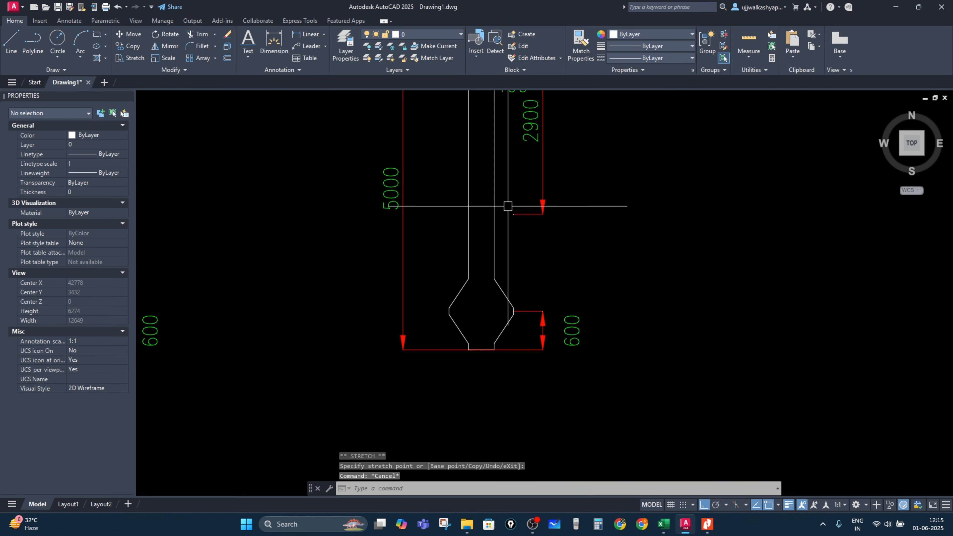
{"action": "left_click", "coordinate": [522, 213]}
{"action": "left_click", "coordinate": [514, 214]}
{"action": "scroll", "coordinate": [522, 312], "scroll_direction": "up", "scroll_amount": 6}
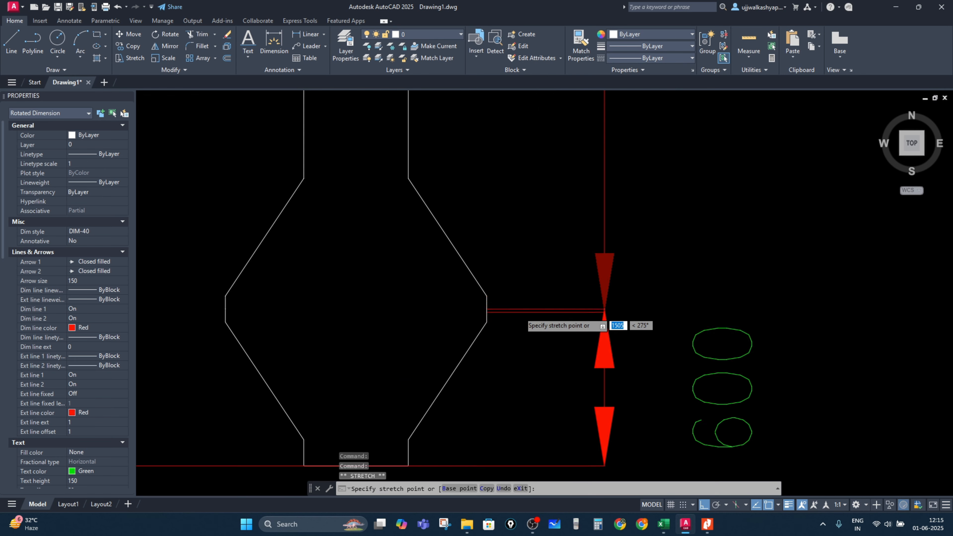
{"action": "left_click", "coordinate": [487, 309]}
{"action": "key", "text": "Escape"}
{"action": "key", "text": "Escape"}
Step: Add a linear dimension across the remaining bulb's widest point
{"action": "scroll", "coordinate": [558, 362], "scroll_direction": "down", "scroll_amount": 5}
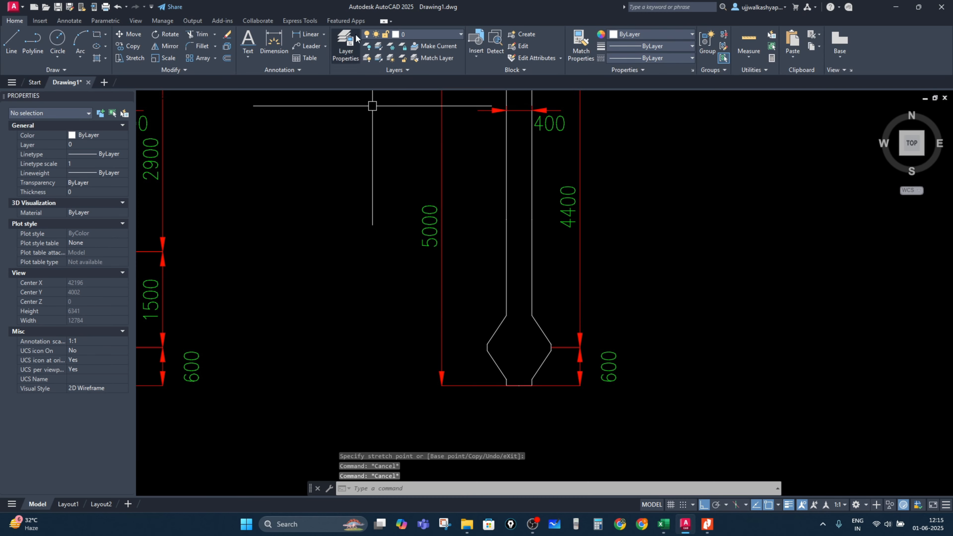
{"action": "left_click", "coordinate": [307, 37]}
{"action": "scroll", "coordinate": [520, 380], "scroll_direction": "up", "scroll_amount": 5}
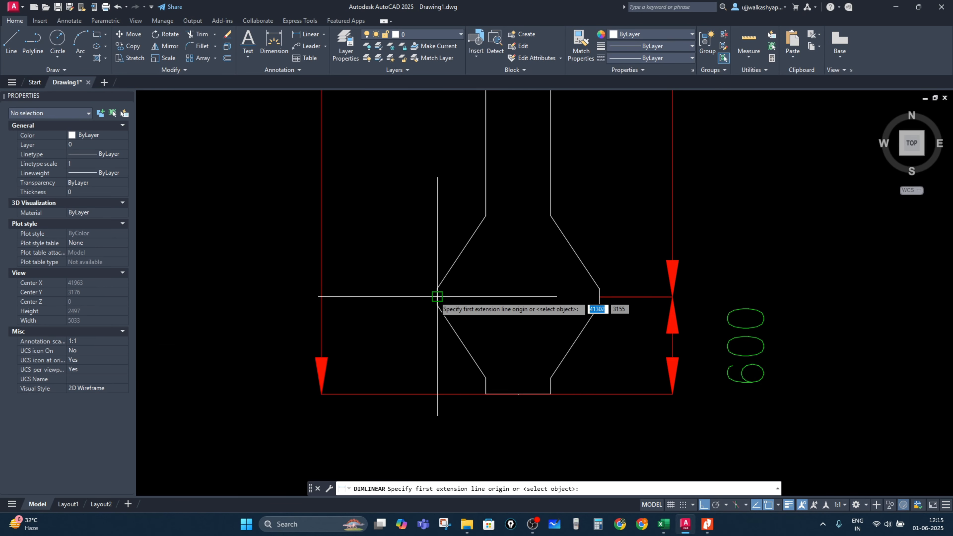
{"action": "left_click", "coordinate": [438, 296]}
{"action": "left_click", "coordinate": [599, 297]}
{"action": "left_click", "coordinate": [573, 298]}
{"action": "key", "text": "Escape"}
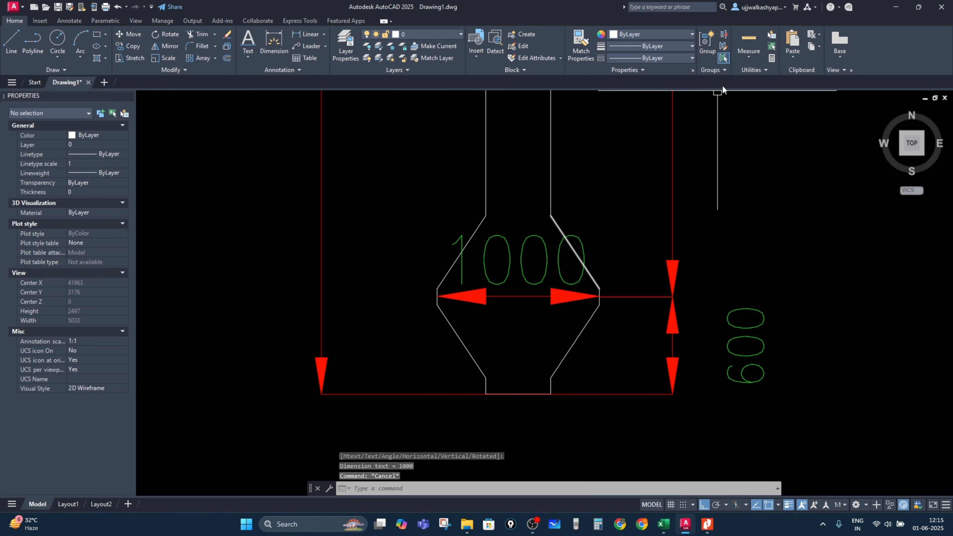
Step: Match the new bulb dimension's properties to the existing 600 dimension
{"action": "left_click", "coordinate": [582, 45]}
{"action": "left_click", "coordinate": [755, 390]}
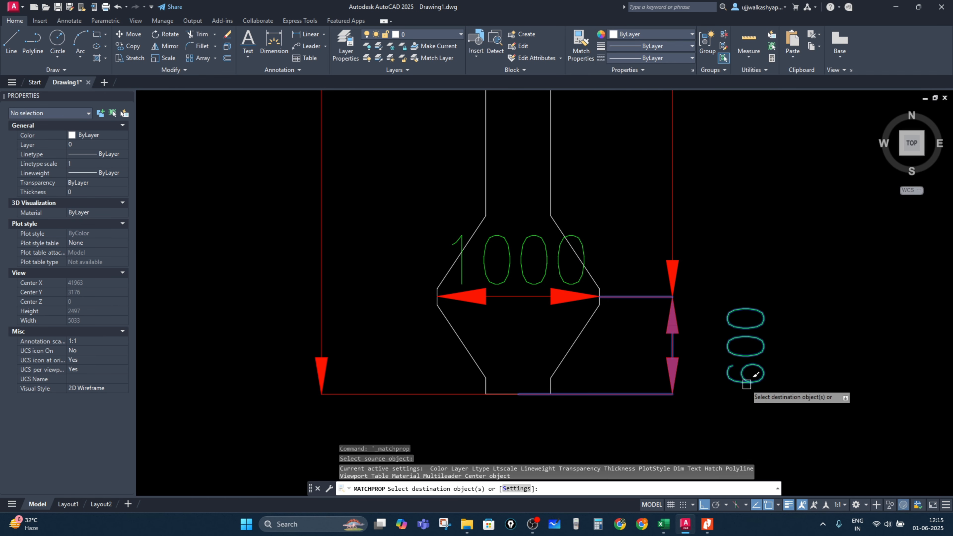
{"action": "left_click", "coordinate": [558, 301]}
{"action": "key", "text": "Escape"}
{"action": "key", "text": "Escape"}
{"action": "scroll", "coordinate": [514, 335], "scroll_direction": "down", "scroll_amount": 4}
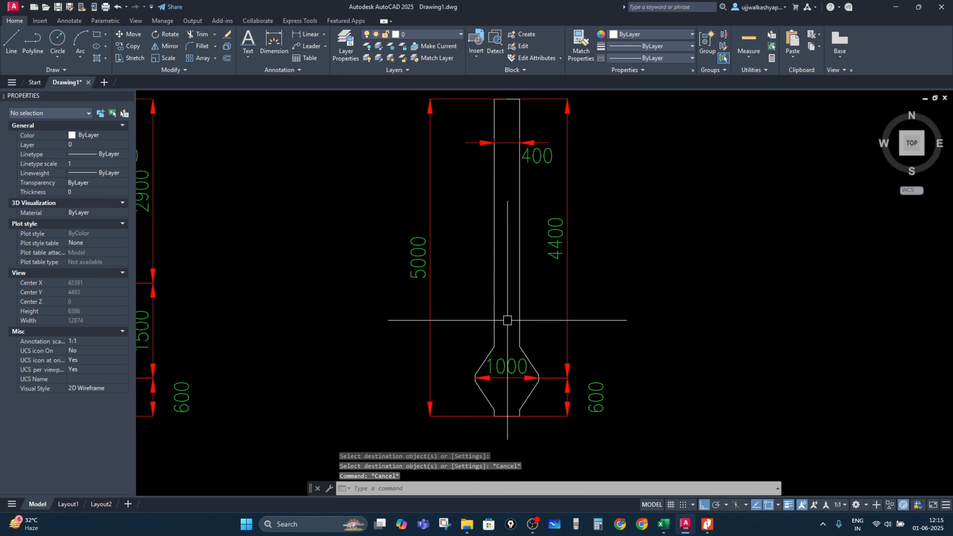
Step: Hatch the copied pile's interior with the AR-CONC concrete pattern
{"action": "key", "text": "Return"}
{"action": "left_click", "coordinate": [501, 241]}
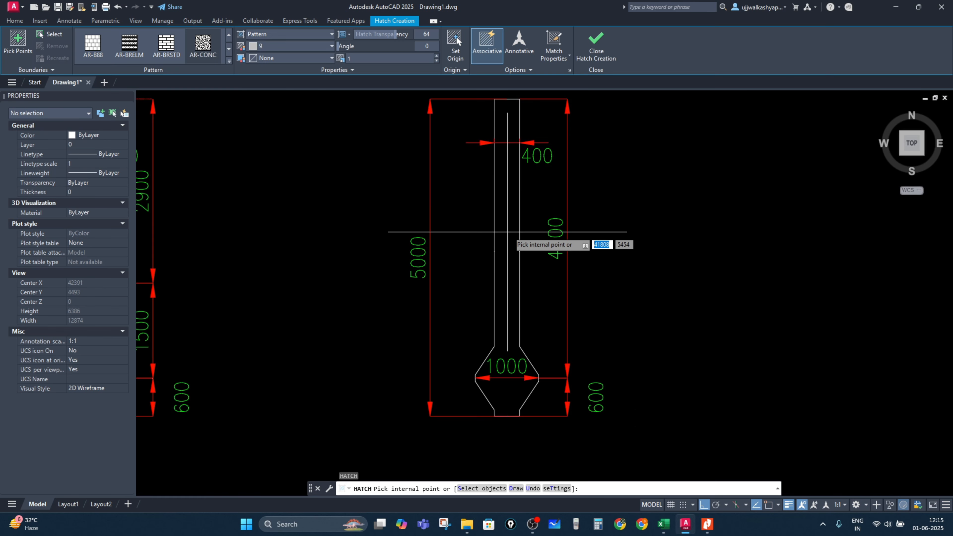
{"action": "key", "text": "Escape"}
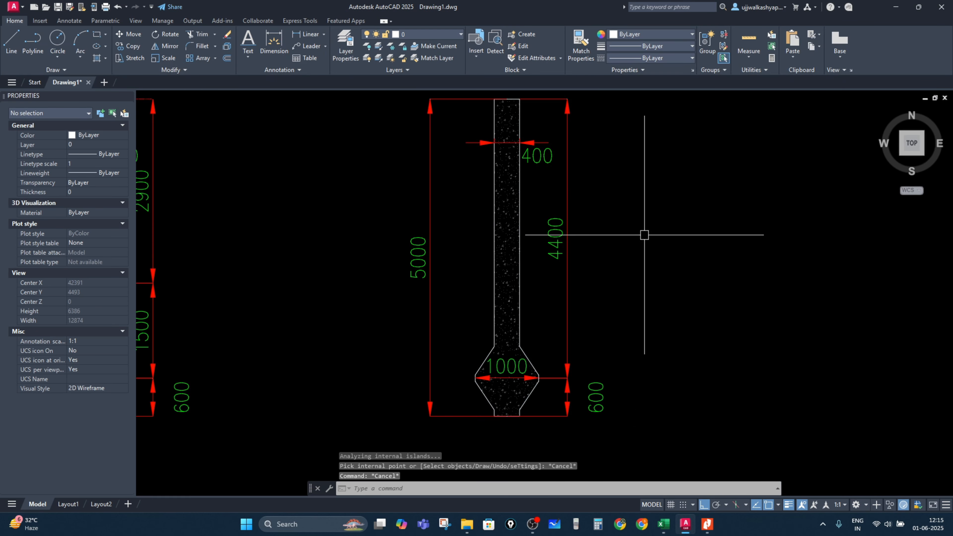
{"action": "scroll", "coordinate": [454, 361], "scroll_direction": "down", "scroll_amount": 2}
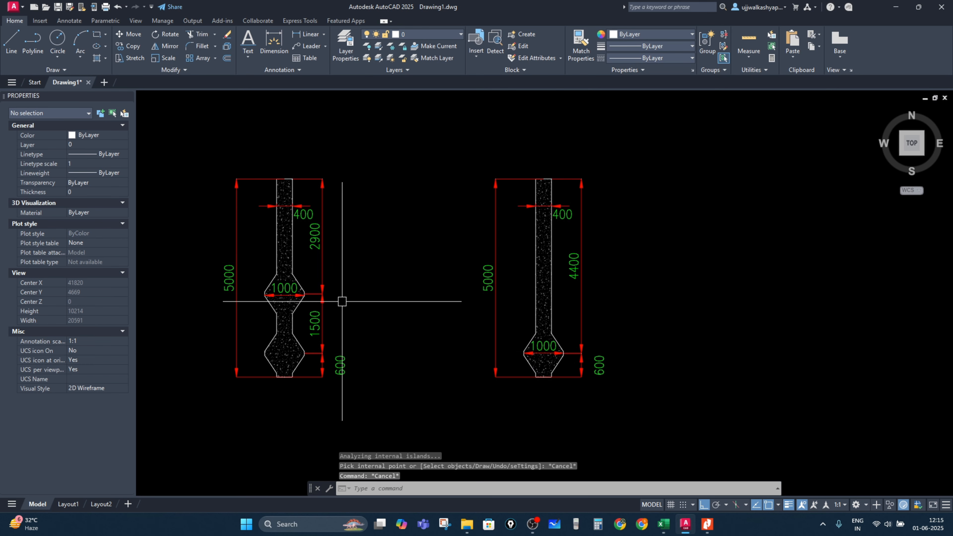
Step: Compare the double-bulb and single-bulb pile sections across the drawing
{"action": "middle_click_drag", "start_coordinate": [305, 301], "coordinate": [373, 263]}
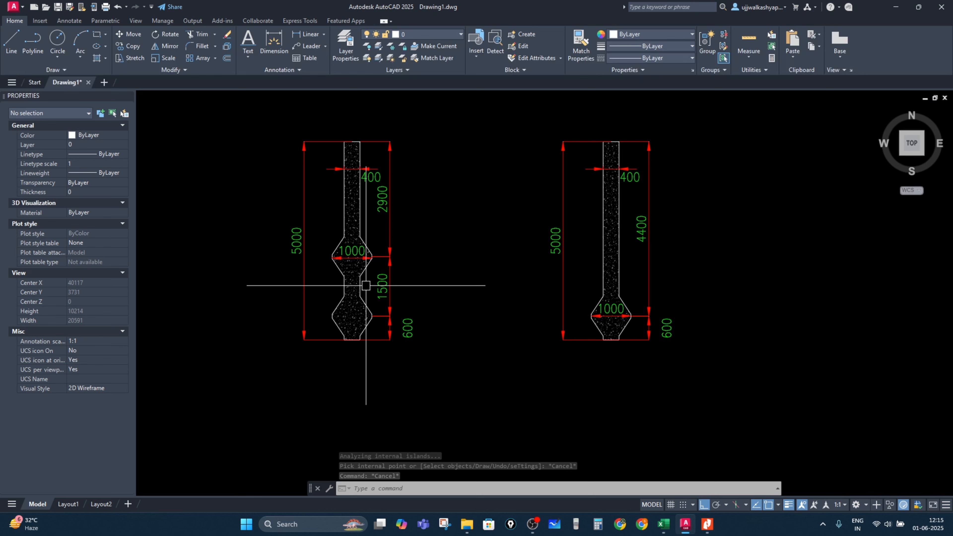
{"action": "scroll", "coordinate": [367, 287], "scroll_direction": "up", "scroll_amount": 2}
{"action": "scroll", "coordinate": [394, 336], "scroll_direction": "down", "scroll_amount": 4}
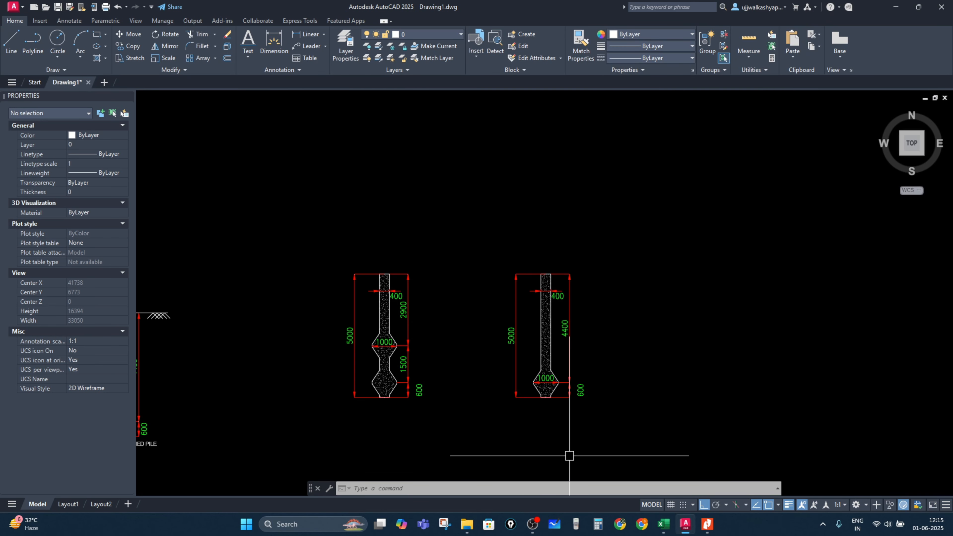
{"action": "middle_click_drag", "start_coordinate": [416, 411], "coordinate": [540, 385]}
{"action": "middle_click_drag", "start_coordinate": [339, 424], "coordinate": [502, 410]}
{"action": "scroll", "coordinate": [428, 289], "scroll_direction": "up", "scroll_amount": 4}
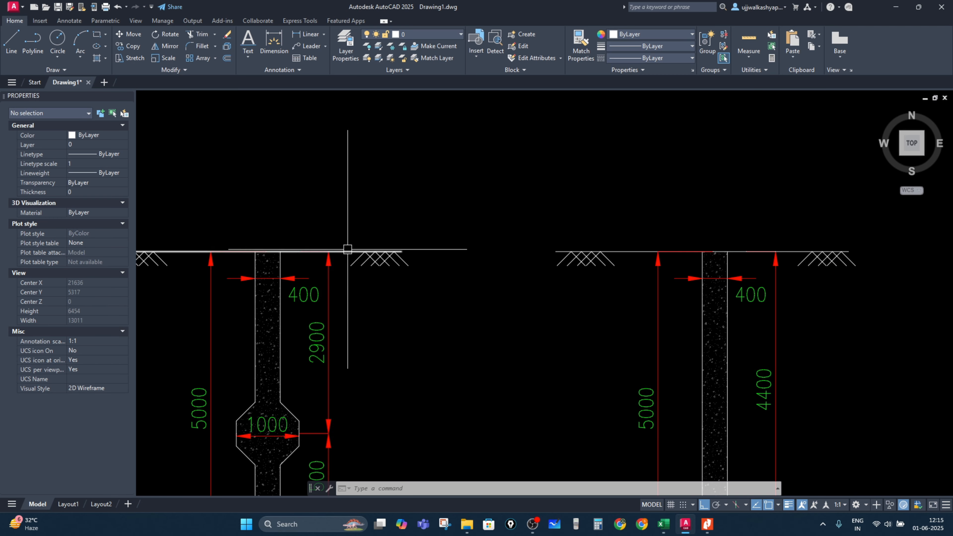
{"action": "scroll", "coordinate": [495, 312], "scroll_direction": "down", "scroll_amount": 2}
{"action": "middle_click_drag", "start_coordinate": [495, 312], "coordinate": [433, 182]}
{"action": "scroll", "coordinate": [658, 400], "scroll_direction": "down", "scroll_amount": 2}
{"action": "middle_click_drag", "start_coordinate": [606, 403], "coordinate": [333, 425]}
{"action": "scroll", "coordinate": [808, 332], "scroll_direction": "up", "scroll_amount": 2}
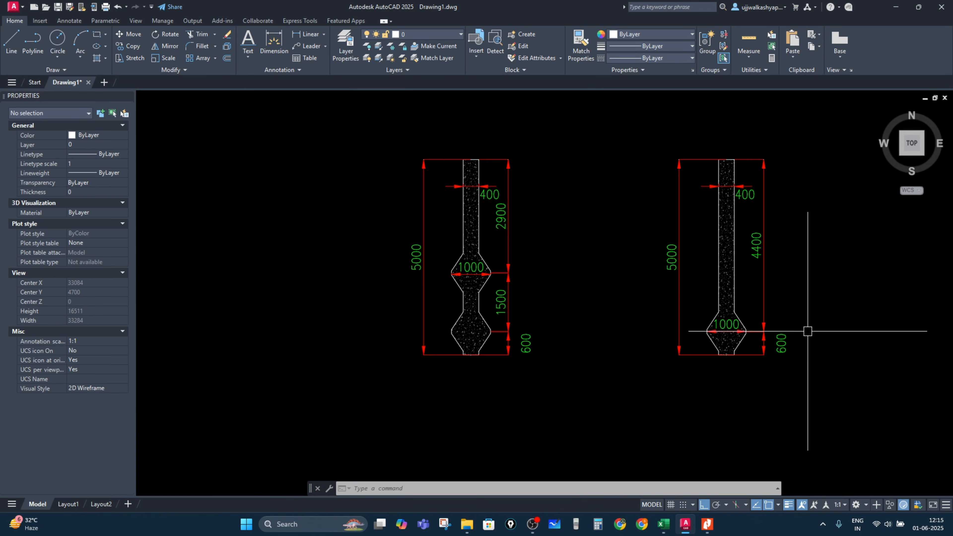
{"action": "scroll", "coordinate": [527, 324], "scroll_direction": "up", "scroll_amount": 2}
{"action": "middle_click_drag", "start_coordinate": [525, 327], "coordinate": [447, 395]}
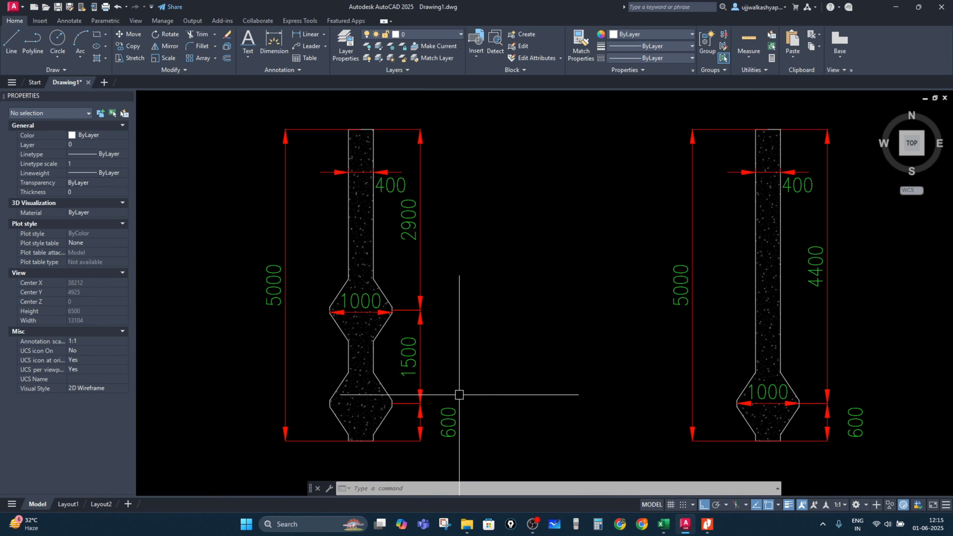
Step: Switch to Excel and set the total pile length to 8000 mm and shaft diameter to 300 mm
{"action": "left_click", "coordinate": [664, 526]}
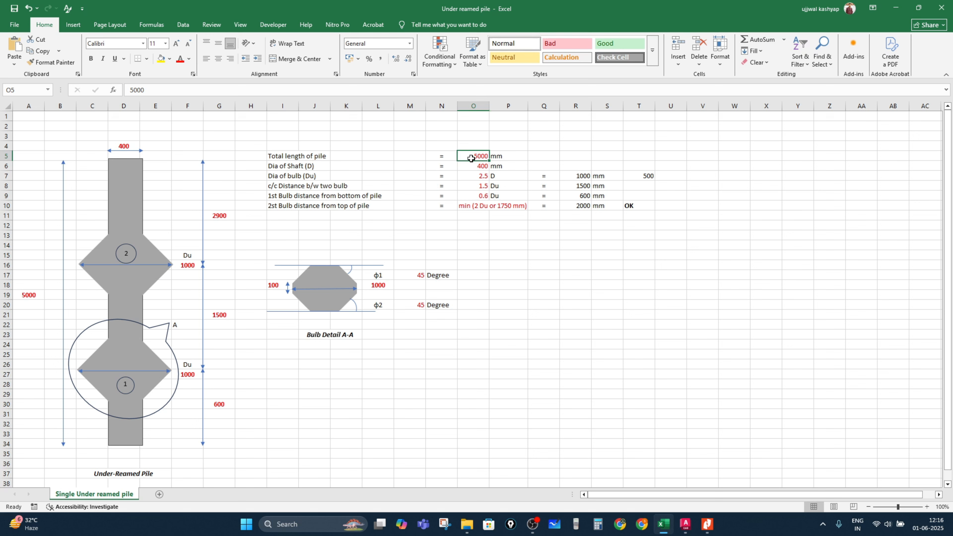
{"action": "type", "text": "80"}
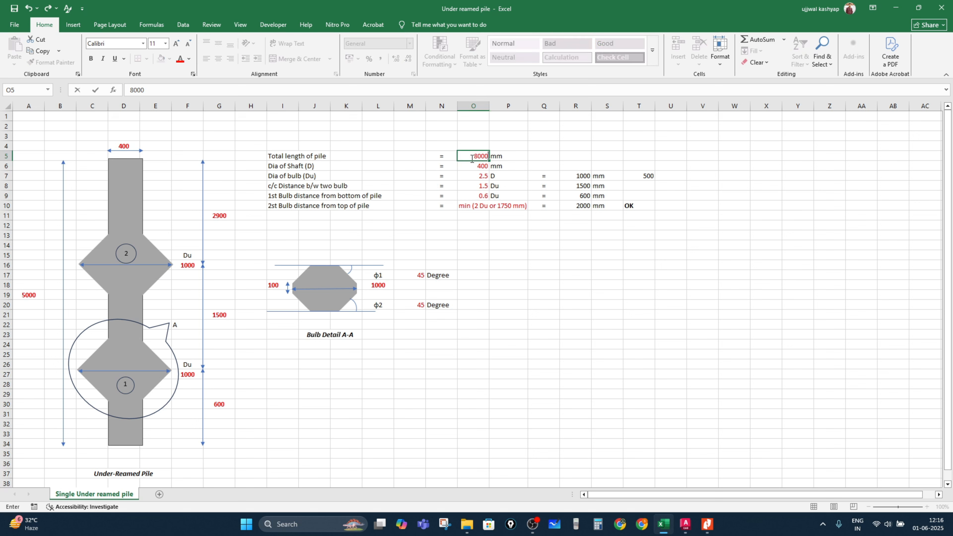
{"action": "key", "text": "Return"}
{"action": "key", "text": "BackSpace"}
{"action": "key", "text": "BackSpace"}
{"action": "key", "text": "BackSpace"}
{"action": "type", "text": "300"}
{"action": "key", "text": "Return"}
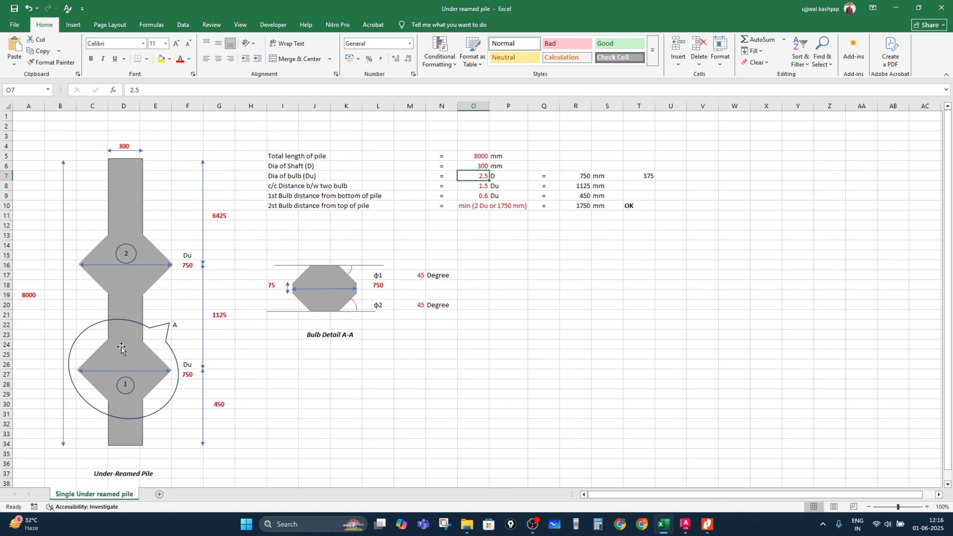
{"action": "key", "text": "alt+Tab"}
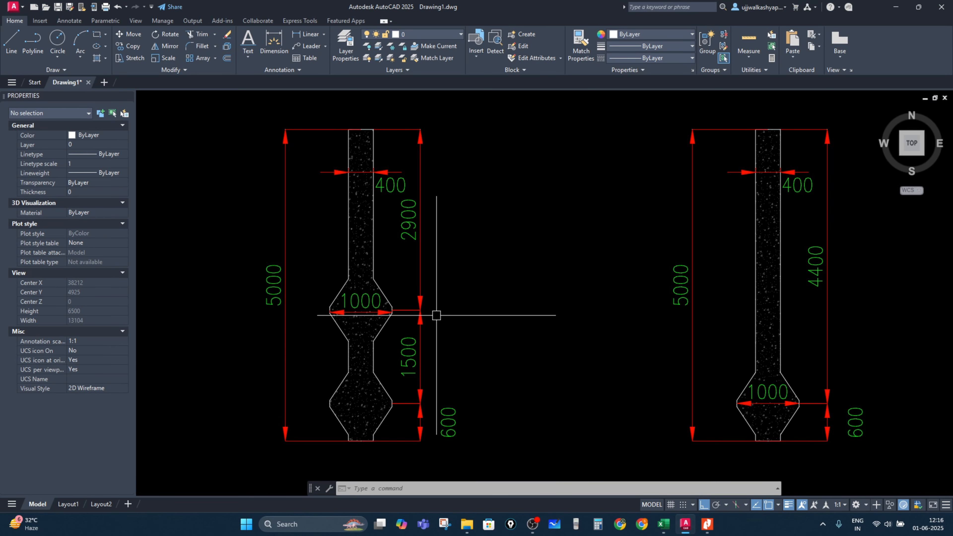
{"action": "scroll", "coordinate": [434, 315], "scroll_direction": "down", "scroll_amount": 2}
{"action": "scroll", "coordinate": [414, 321], "scroll_direction": "up", "scroll_amount": 2}
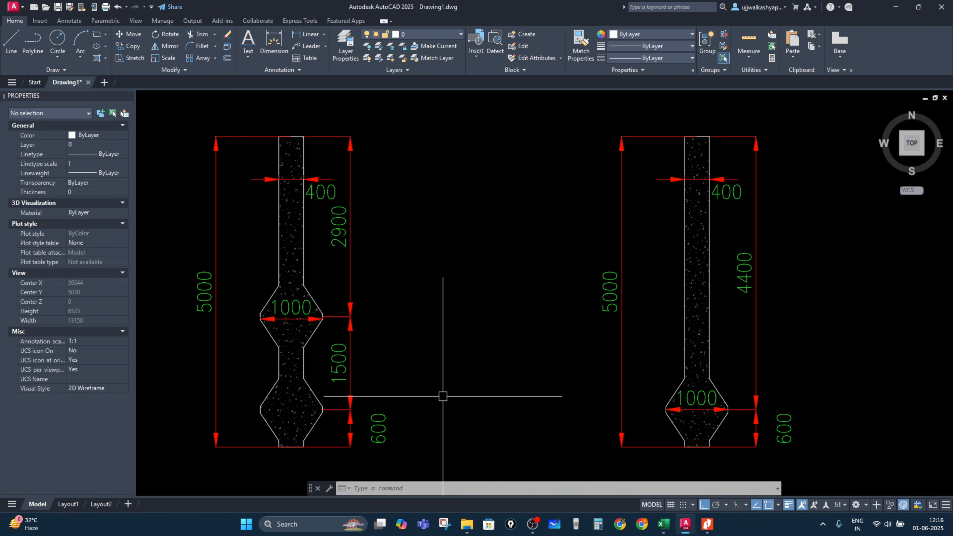
{"action": "left_click", "coordinate": [533, 525]}
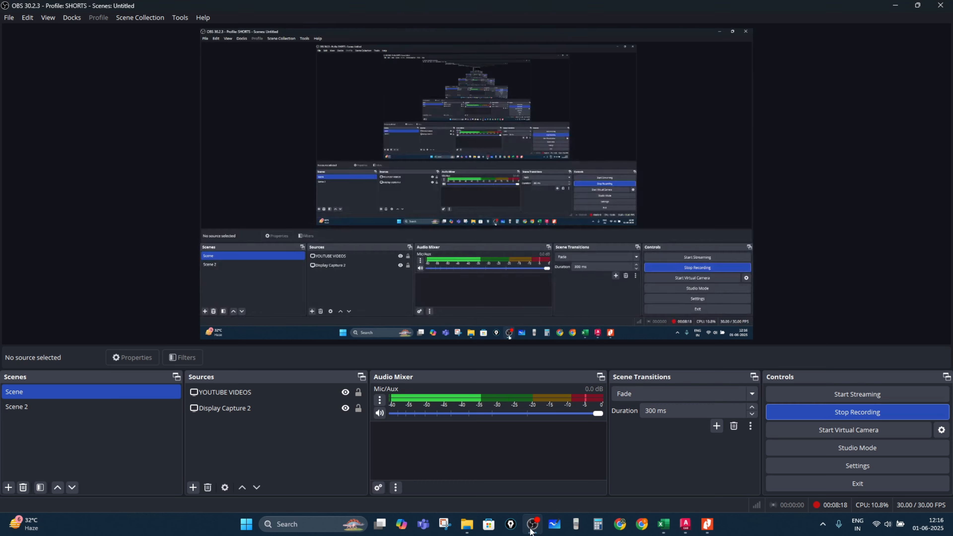